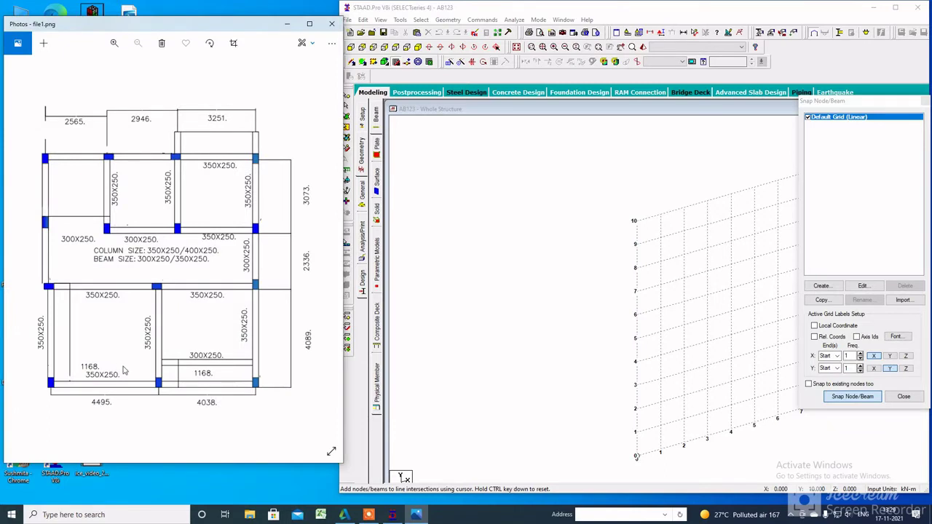
Open the beam geometry page, dismiss the Snap Node/Beam grid, and enter node 1 at X 0, Y 0, Z 0
{"action": "left_click", "coordinate": [362, 155]}
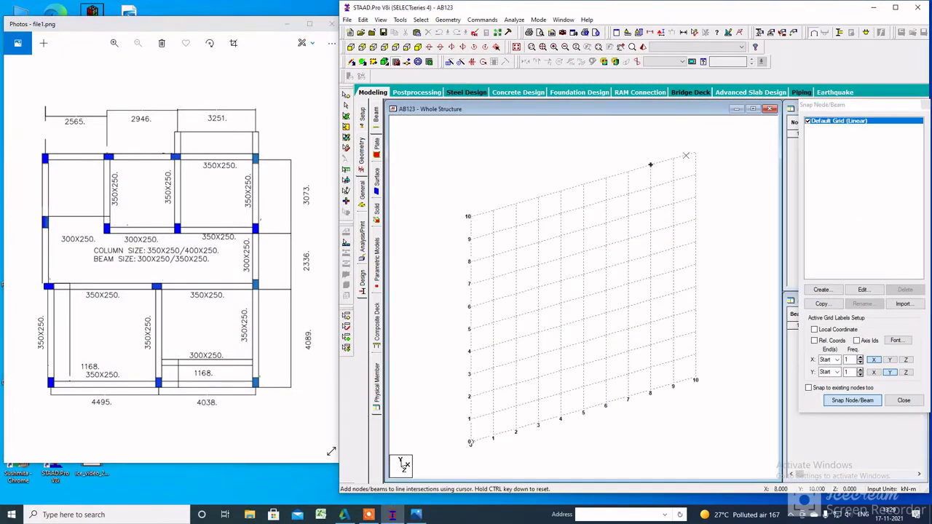
{"action": "left_click", "coordinate": [924, 106]}
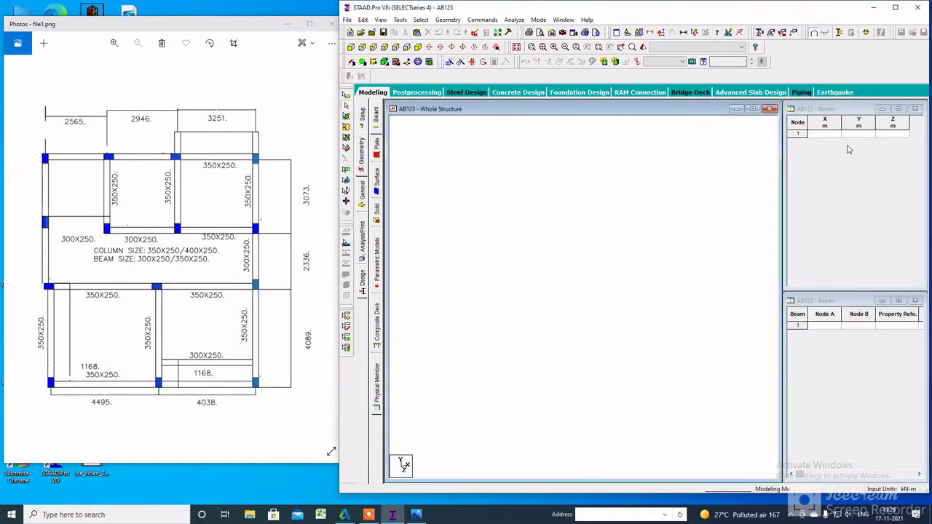
{"action": "left_click", "coordinate": [825, 134]}
{"action": "type", "text": "0"}
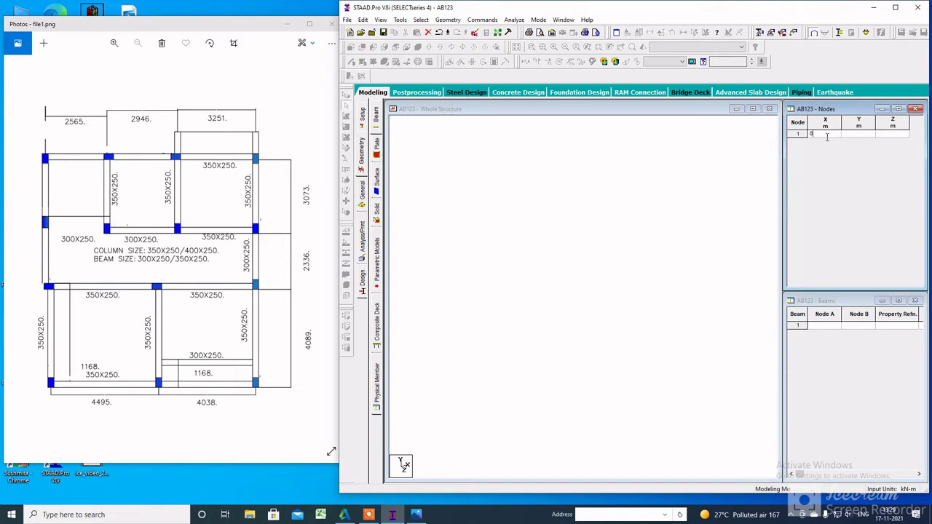
{"action": "left_click", "coordinate": [868, 136]}
Enlarge the reference plan image and add node 2 at X 4.495 m, Y 0, Z 0 in the node table
{"action": "left_click_drag", "start_coordinate": [176, 464], "coordinate": [176, 513]}
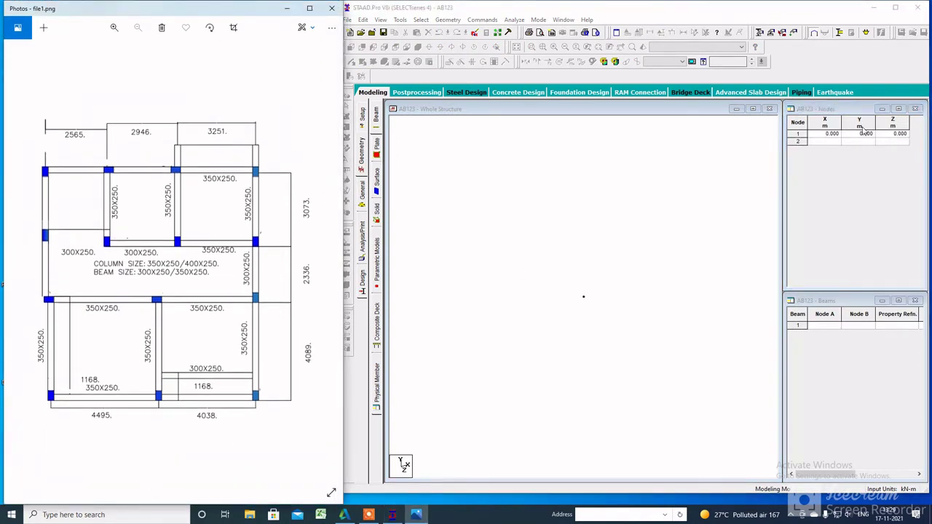
{"action": "left_click", "coordinate": [827, 144]}
{"action": "type", "text": "4"}
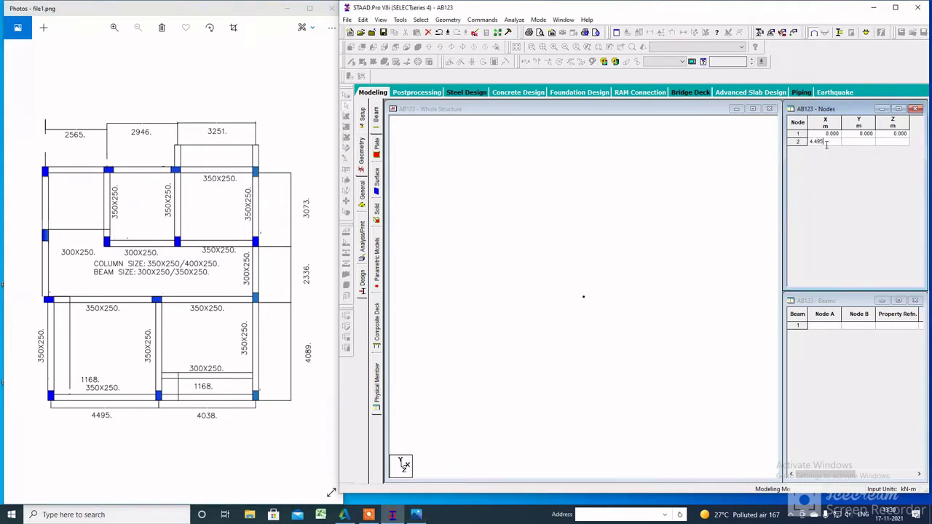
{"action": "type", "text": ".495"}
{"action": "left_click", "coordinate": [861, 141]}
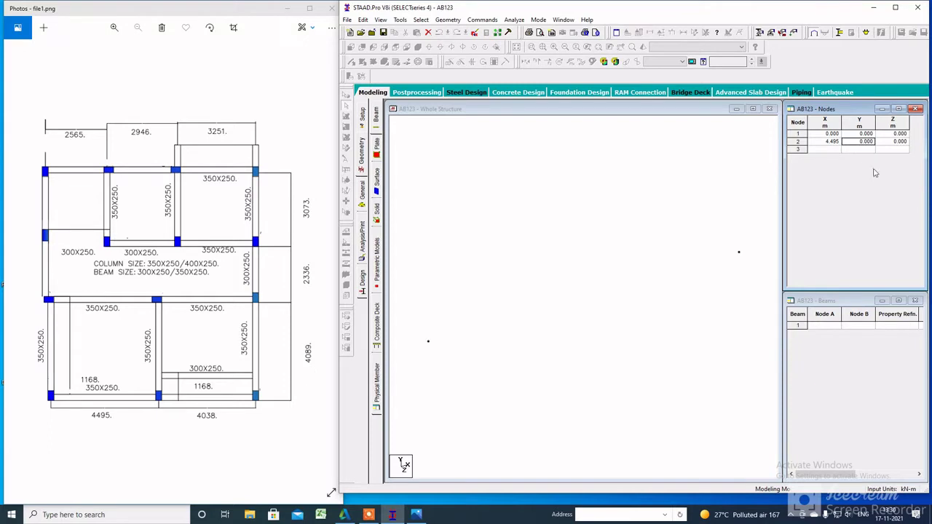
Add node 3 at X 0, Y 0, Z 4.089 m in the node table
{"action": "left_click", "coordinate": [826, 149]}
{"action": "type", "text": "0"}
{"action": "key", "text": "Tab"}
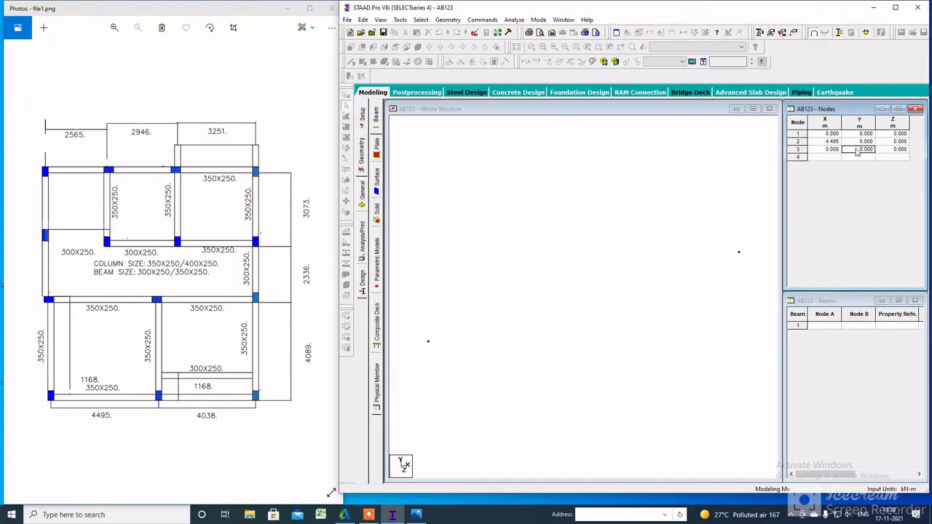
{"action": "key", "text": "Tab"}
{"action": "type", "text": "4"}
Add node 4 at X 4.495 m, Y 0, Z 4.089 m in the node table
{"action": "left_click", "coordinate": [834, 158]}
{"action": "type", "text": "495"}
{"action": "left_click", "coordinate": [892, 157]}
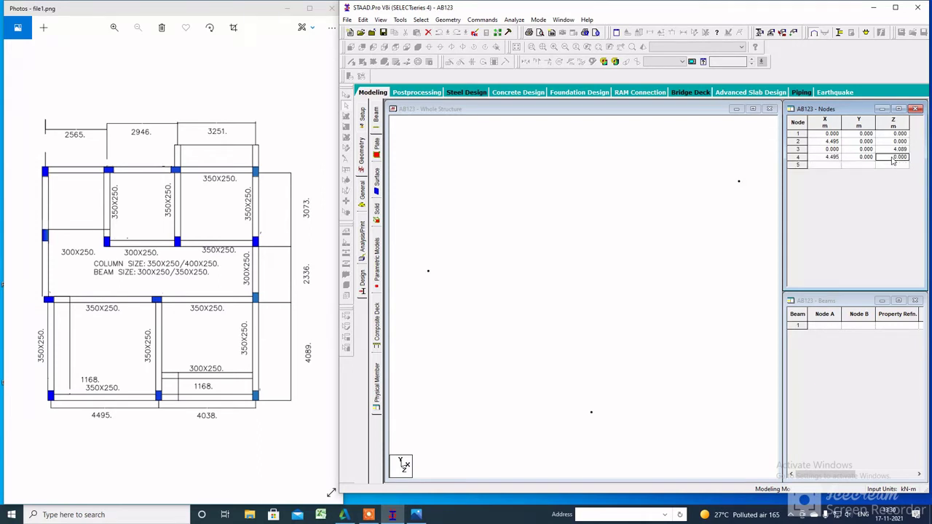
{"action": "type", "text": "4.089"}
{"action": "left_click", "coordinate": [844, 169]}
Switch the structure to a plan view with X horizontal and Z vertical, and display the node numbers
{"action": "left_click", "coordinate": [645, 318]}
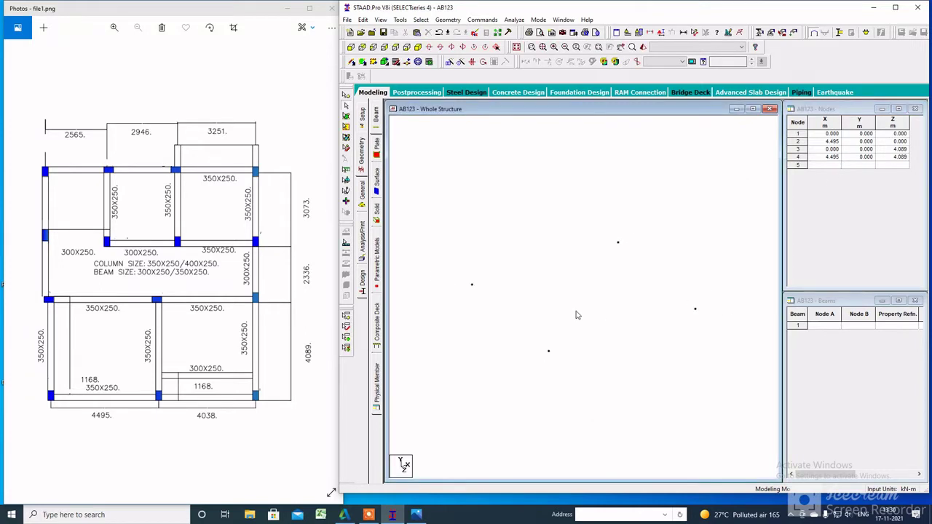
{"action": "scroll", "coordinate": [575, 314], "scroll_direction": "down", "scroll_amount": 2}
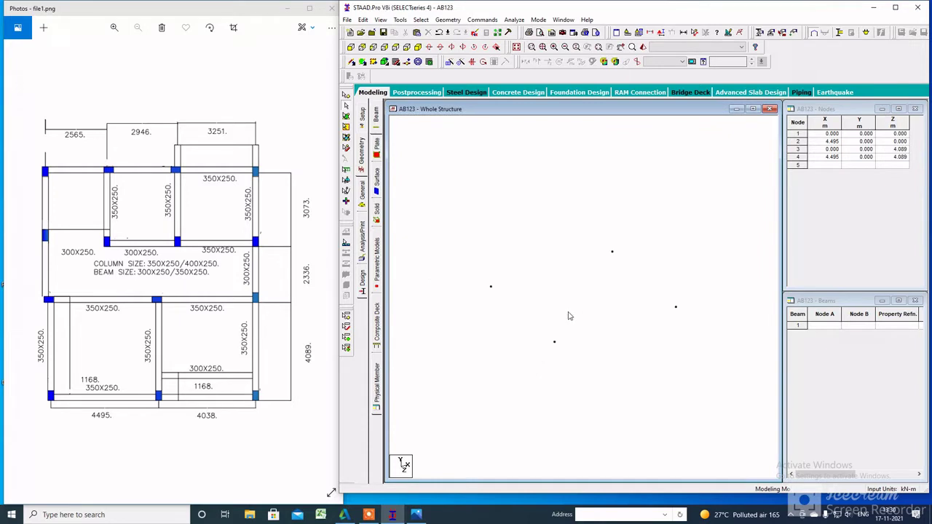
{"action": "left_click", "coordinate": [407, 46]}
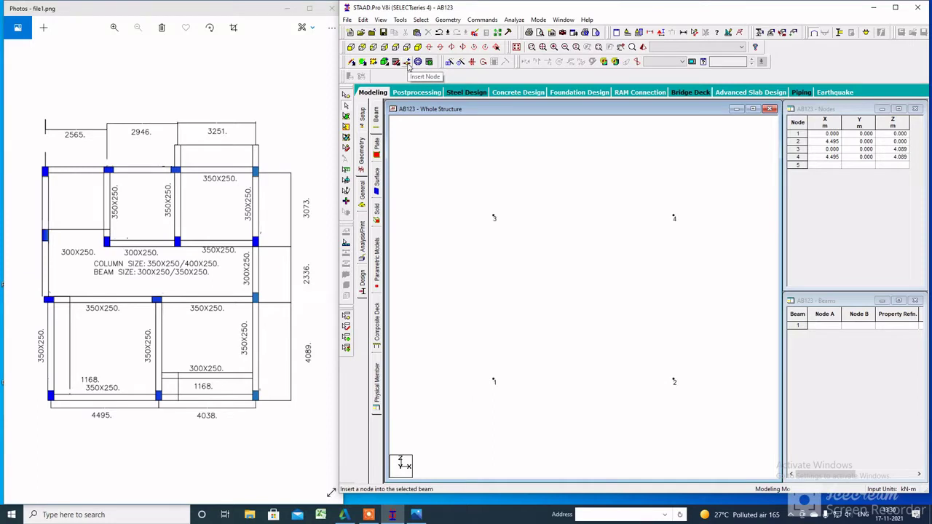
{"action": "scroll", "coordinate": [509, 244], "scroll_direction": "down", "scroll_amount": 3}
{"action": "middle_click_drag", "start_coordinate": [538, 262], "coordinate": [485, 297]}
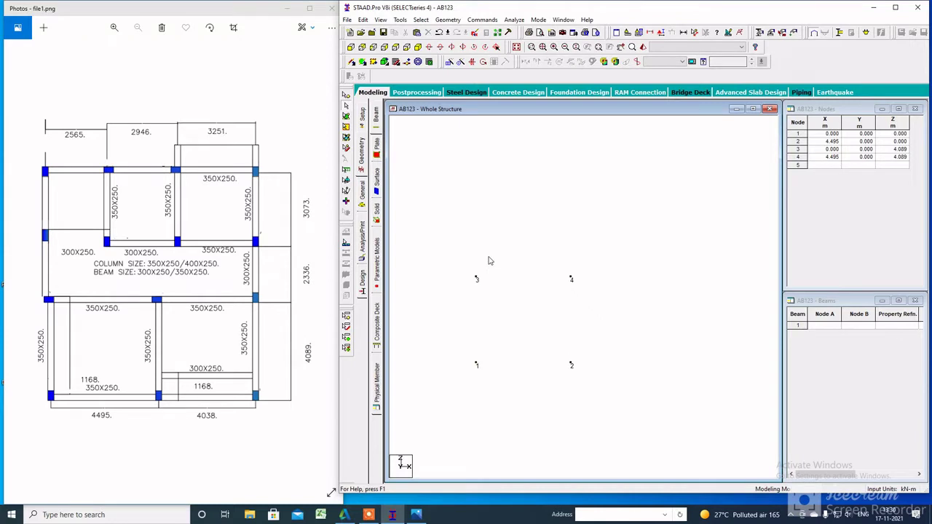
Copy nodes 2 and 4 and paste them with a move of 4.038 m in X
{"action": "left_click_drag", "start_coordinate": [489, 261], "coordinate": [611, 378]}
{"action": "right_click", "coordinate": [623, 183]}
{"action": "right_click", "coordinate": [623, 202]}
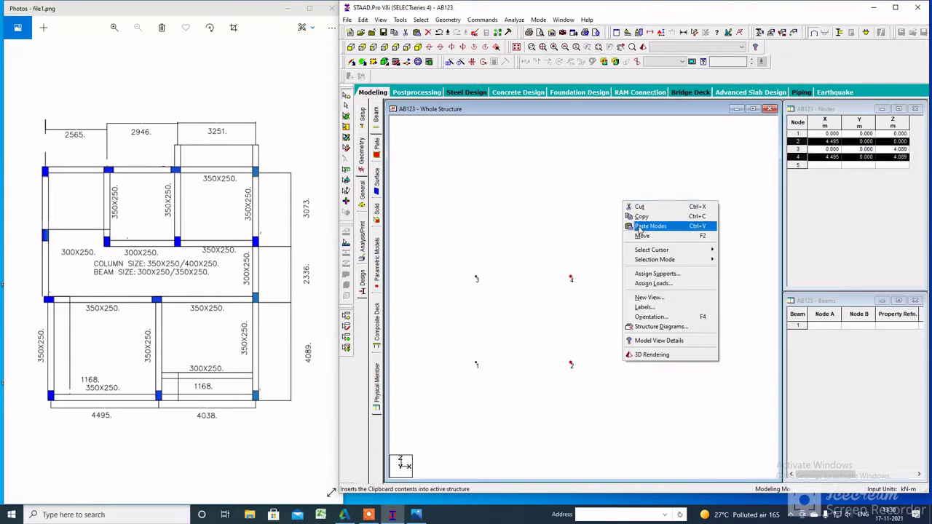
{"action": "left_click", "coordinate": [640, 227]}
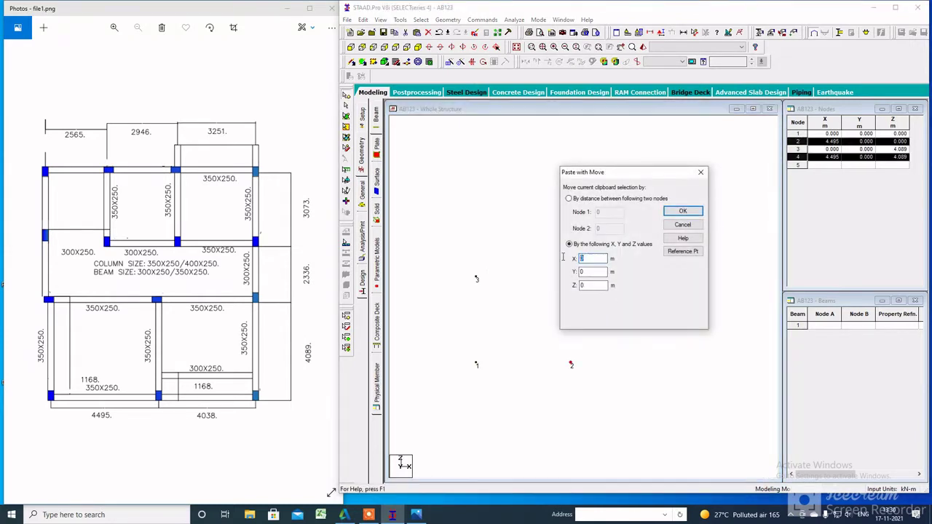
{"action": "type", "text": "4.038"}
{"action": "left_click", "coordinate": [684, 213]}
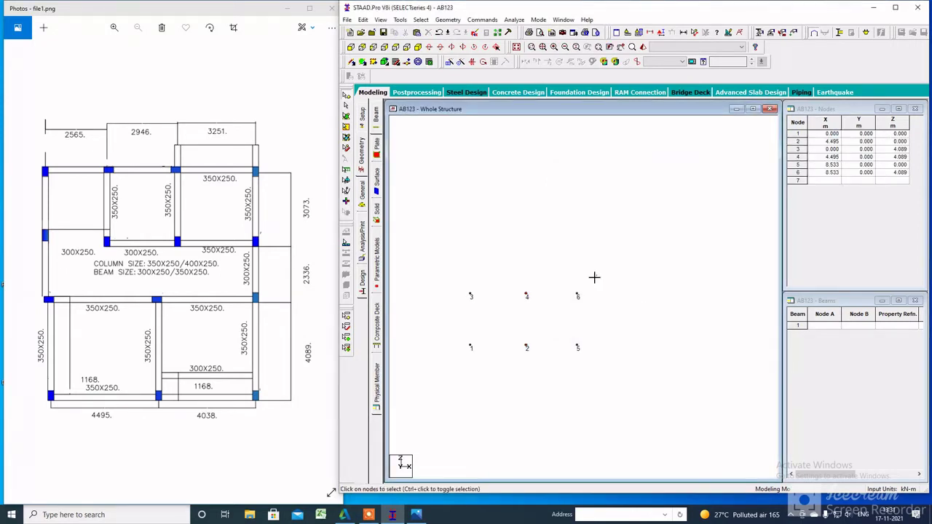
Copy node 6 and paste it with a move of 2.336 m in Z
{"action": "left_click_drag", "start_coordinate": [596, 275], "coordinate": [570, 299]}
{"action": "right_click", "coordinate": [598, 216]}
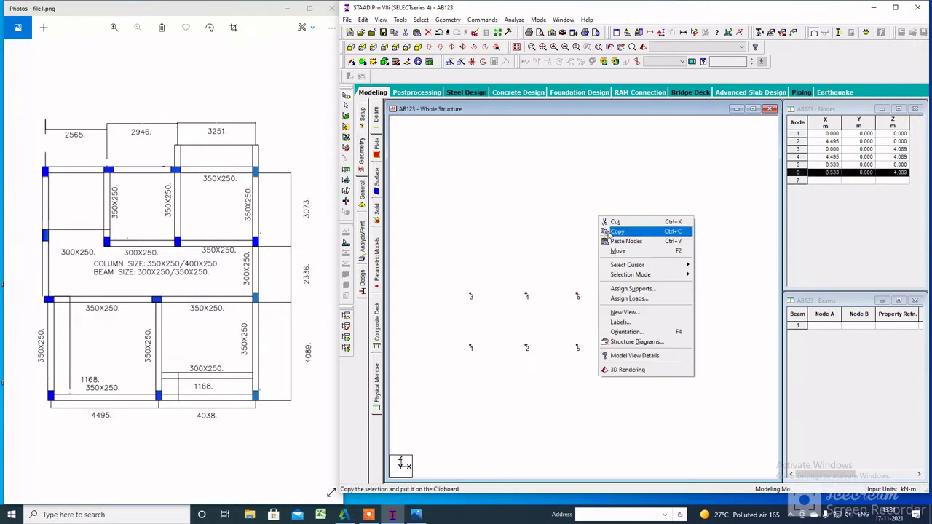
{"action": "right_click", "coordinate": [605, 224]}
{"action": "left_click", "coordinate": [627, 249]}
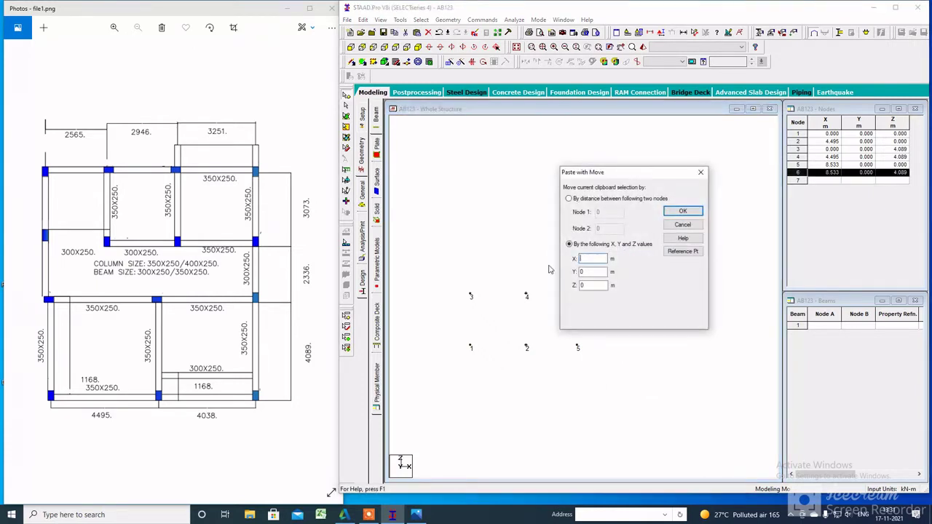
{"action": "double_click", "coordinate": [582, 284]}
{"action": "type", "text": "2.336"}
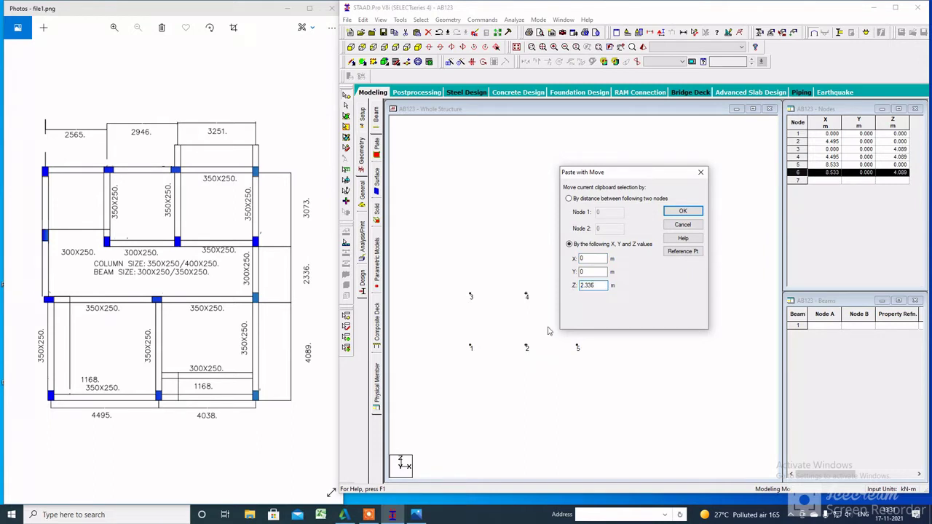
{"action": "left_click", "coordinate": [692, 214]}
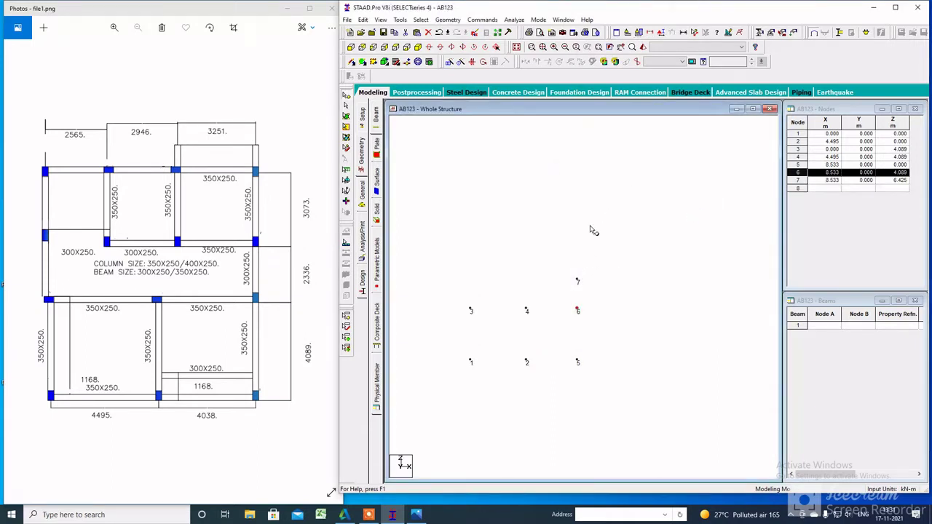
Measure the distance between nodes 7 and 6, and dismiss the dimension and the structure information
{"action": "left_click", "coordinate": [695, 32]}
{"action": "left_click", "coordinate": [577, 281]}
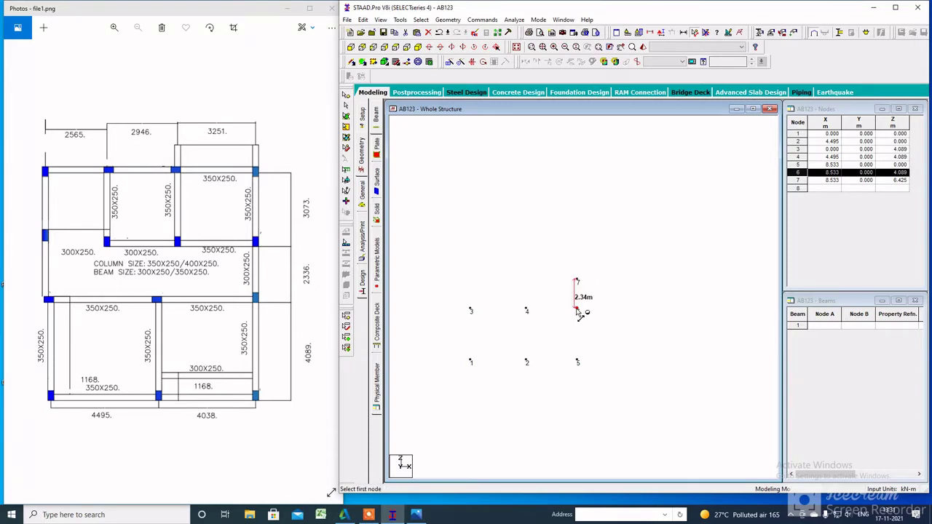
{"action": "left_click", "coordinate": [706, 33]}
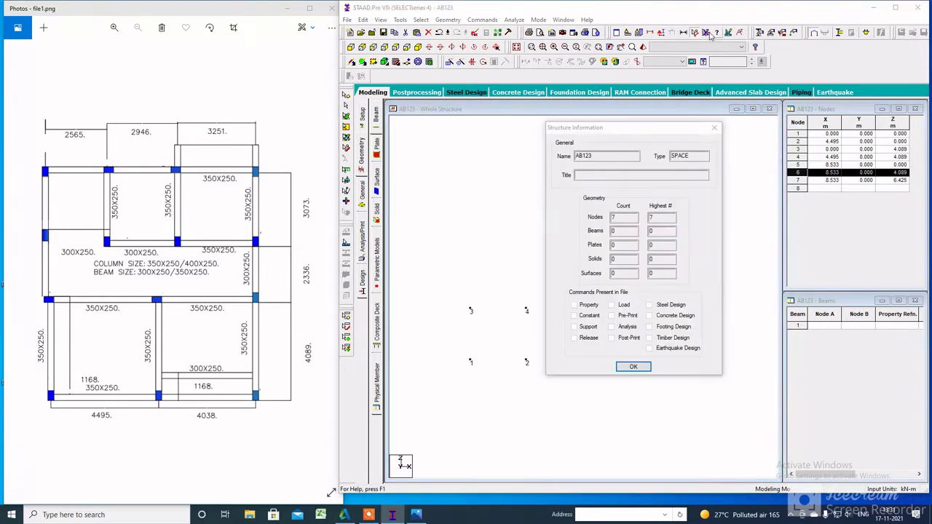
{"action": "left_click", "coordinate": [714, 128]}
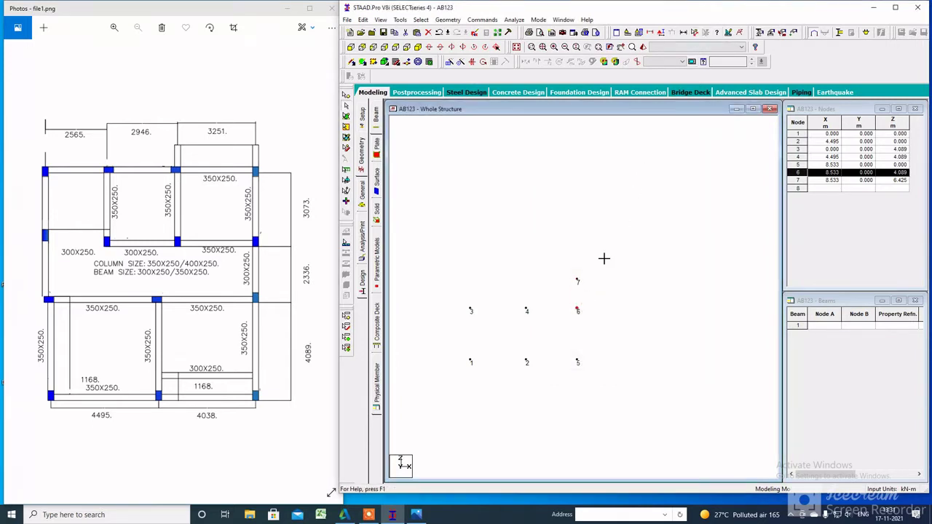
Copy node 7 and paste it with a move of 3.073 m in Z
{"action": "left_click", "coordinate": [346, 100]}
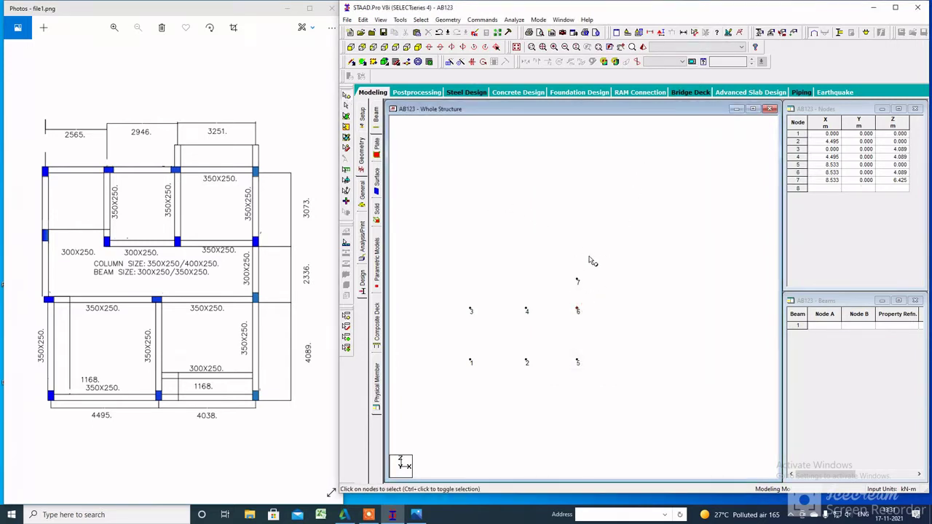
{"action": "left_click", "coordinate": [577, 281]}
{"action": "right_click", "coordinate": [586, 219]}
{"action": "right_click", "coordinate": [601, 219]}
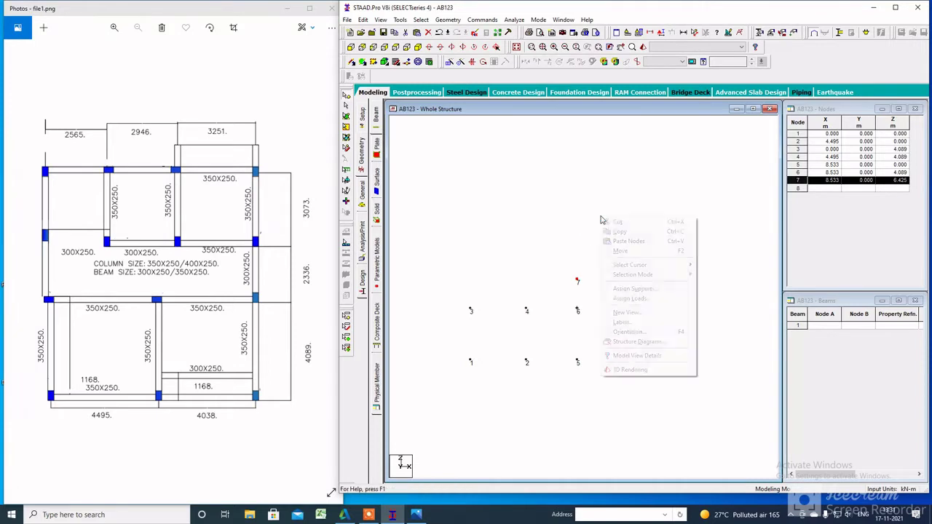
{"action": "left_click", "coordinate": [627, 241]}
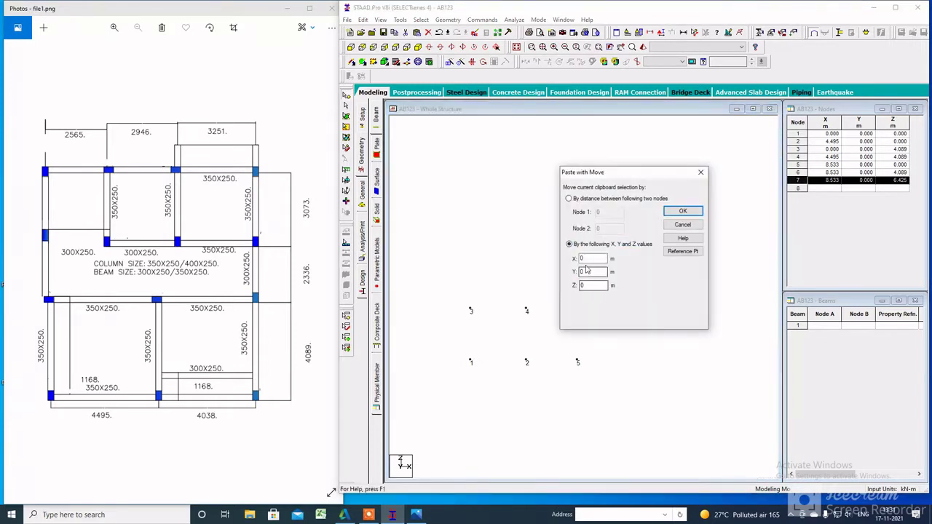
{"action": "key", "text": "Tab"}
{"action": "type", "text": "3.073"}
{"action": "left_click", "coordinate": [682, 211]}
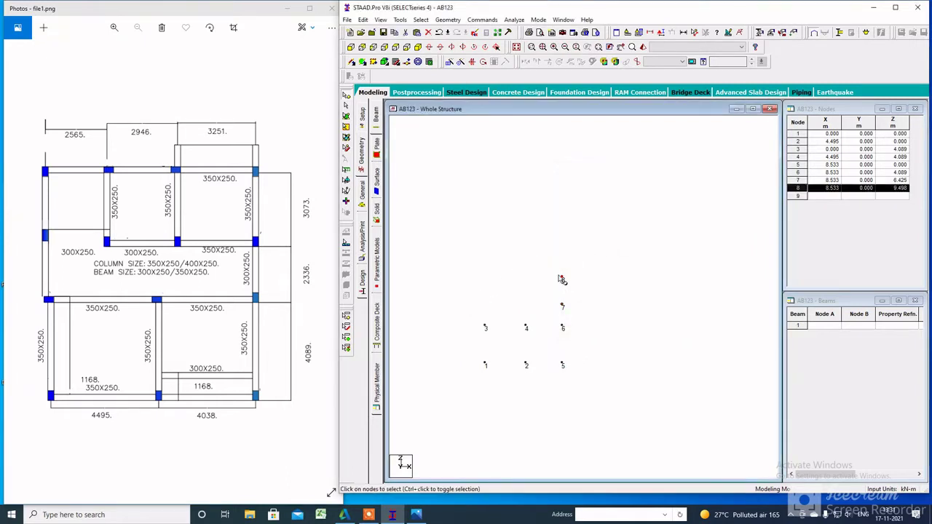
Copy node 8 and paste it with a move of -3.251 m in X
{"action": "right_click", "coordinate": [580, 203]}
{"action": "left_click", "coordinate": [592, 218]}
{"action": "right_click", "coordinate": [594, 223]}
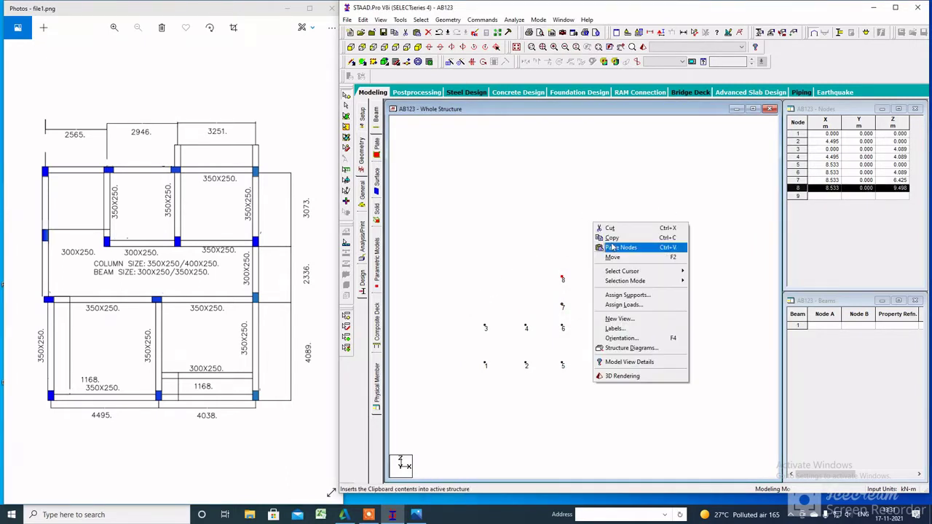
{"action": "left_click", "coordinate": [612, 248]}
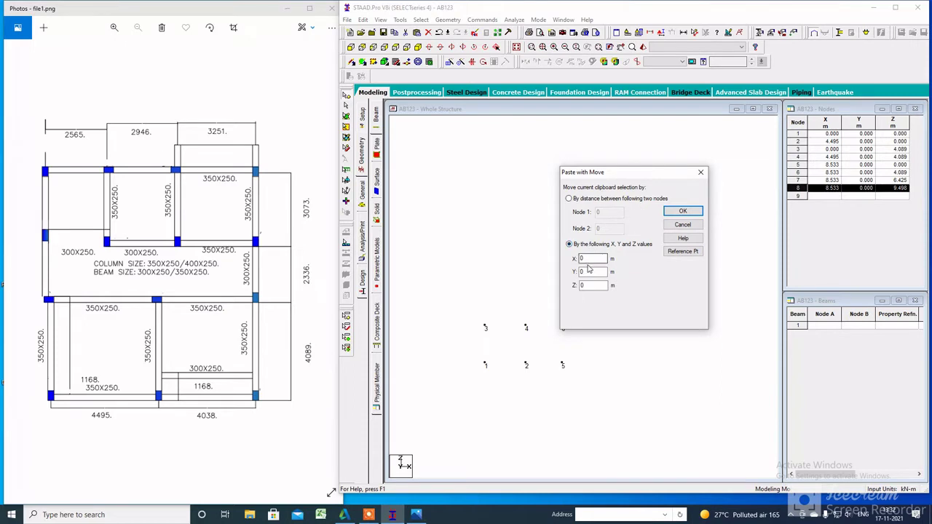
{"action": "left_click_drag", "start_coordinate": [618, 172], "coordinate": [665, 169]}
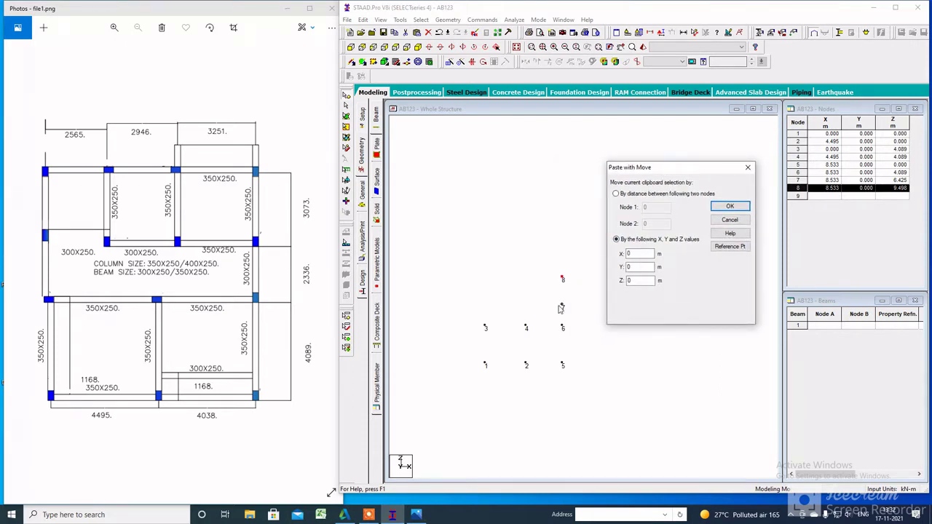
{"action": "left_click", "coordinate": [629, 267]}
{"action": "key", "text": "shift+Tab"}
{"action": "type", "text": "1"}
{"action": "key", "text": "Return"}
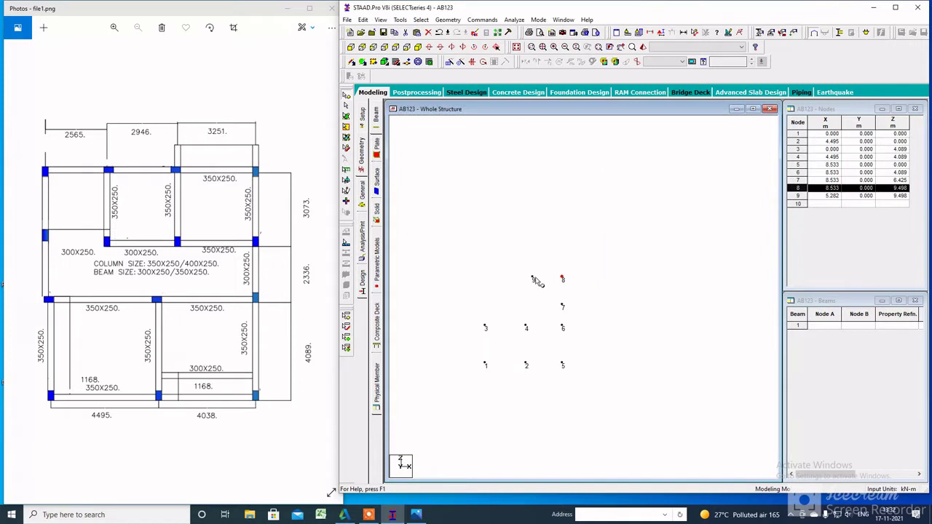
Copy node 9 and paste it with a move of -2.946 m in X
{"action": "right_click", "coordinate": [539, 153]}
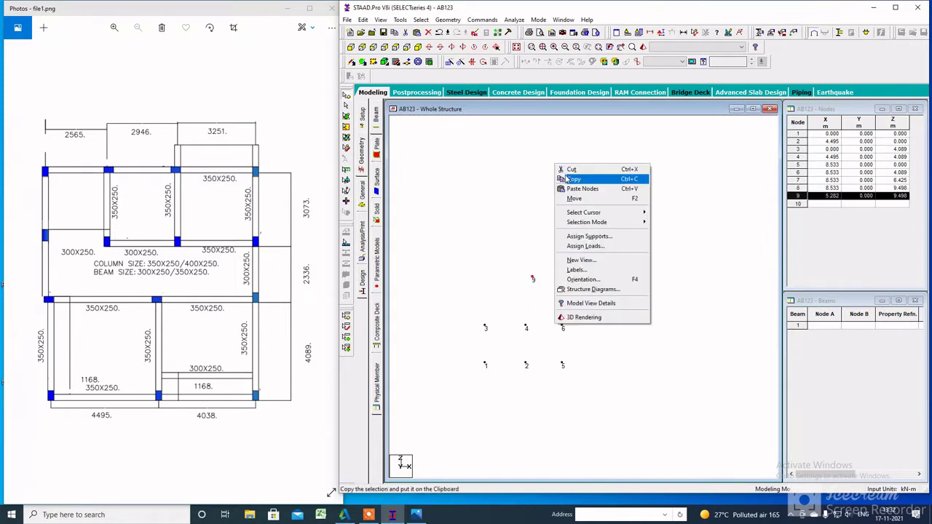
{"action": "left_click", "coordinate": [571, 187]}
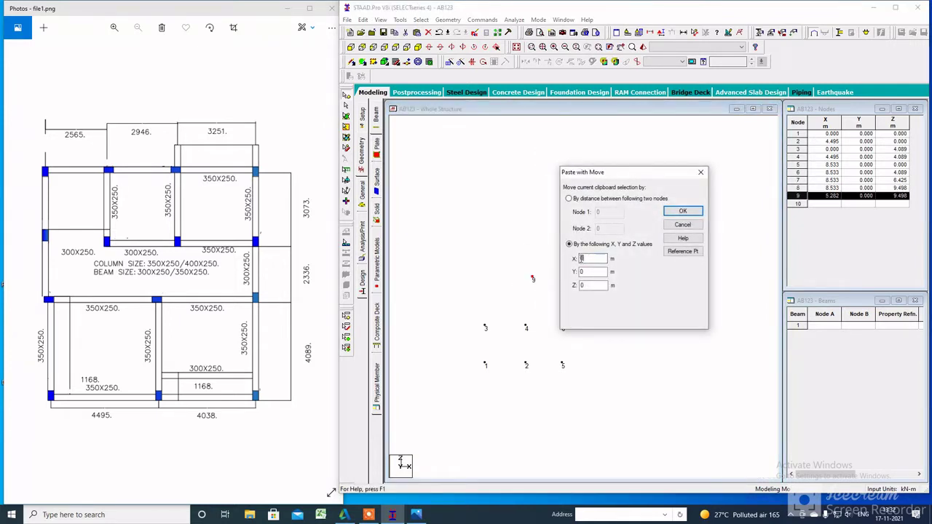
{"action": "type", "text": "-2.946"}
{"action": "key", "text": "Return"}
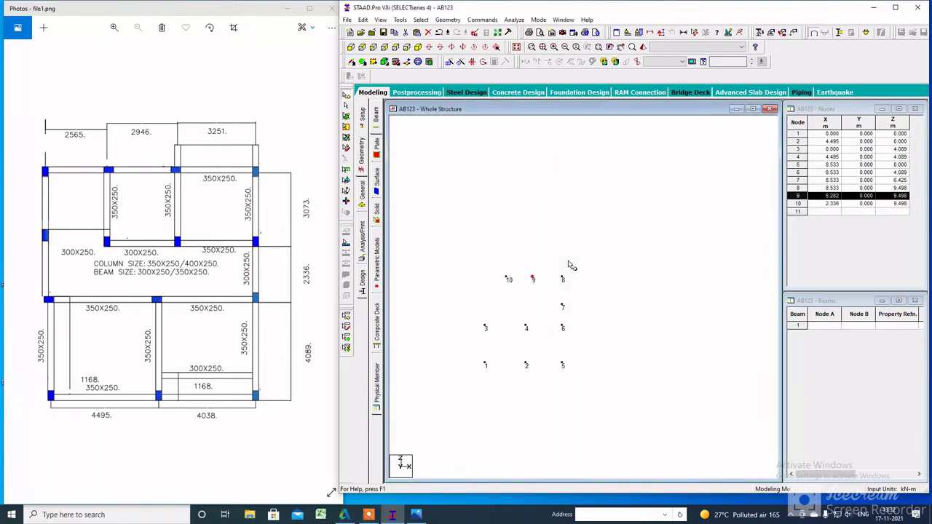
Copy node 10 and paste it with a move of -2.565 m in X
{"action": "left_click_drag", "start_coordinate": [485, 291], "coordinate": [486, 291]}
{"action": "right_click", "coordinate": [519, 183]}
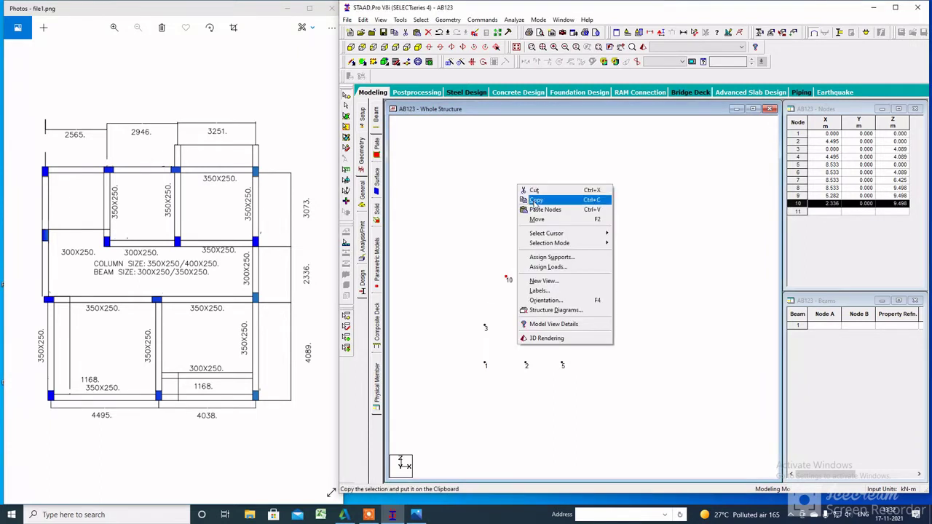
{"action": "left_click", "coordinate": [532, 198]}
{"action": "right_click", "coordinate": [521, 196]}
{"action": "left_click", "coordinate": [559, 227]}
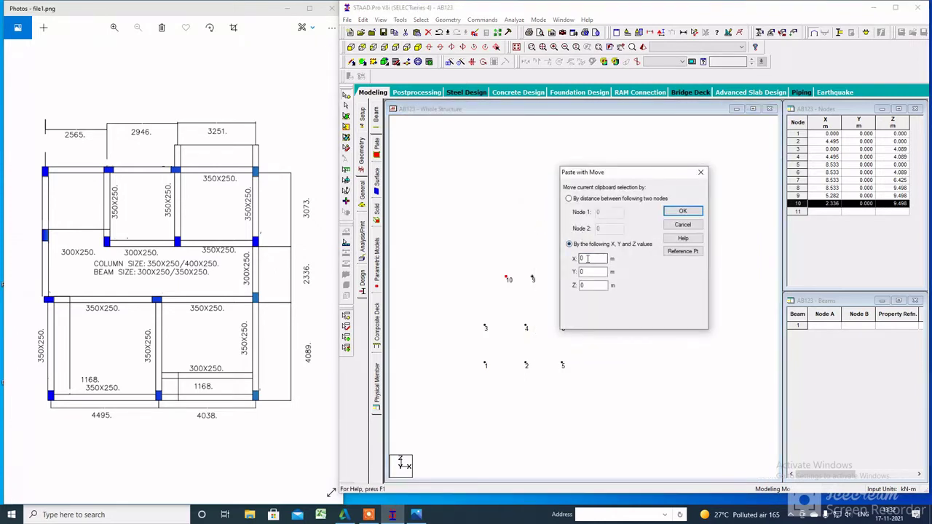
{"action": "type", "text": "-2.565"}
{"action": "key", "text": "Return"}
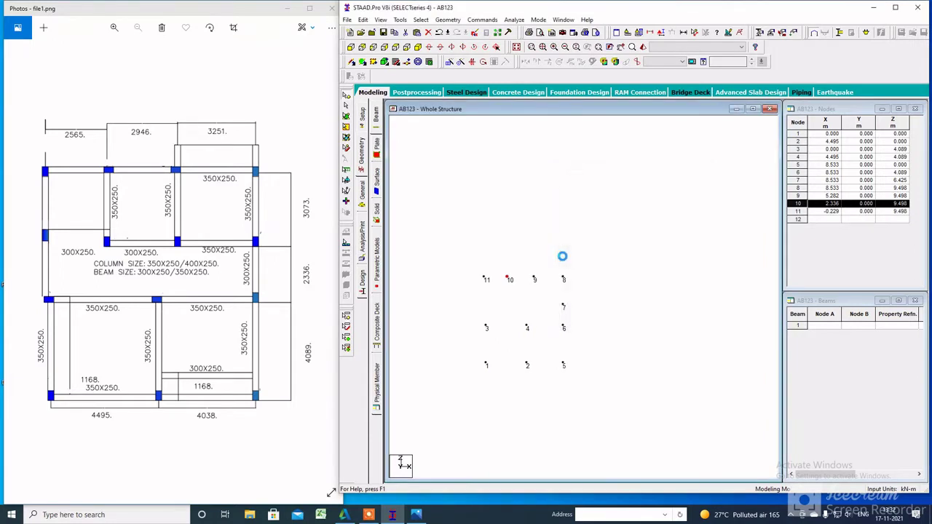
{"action": "right_click", "coordinate": [512, 198]}
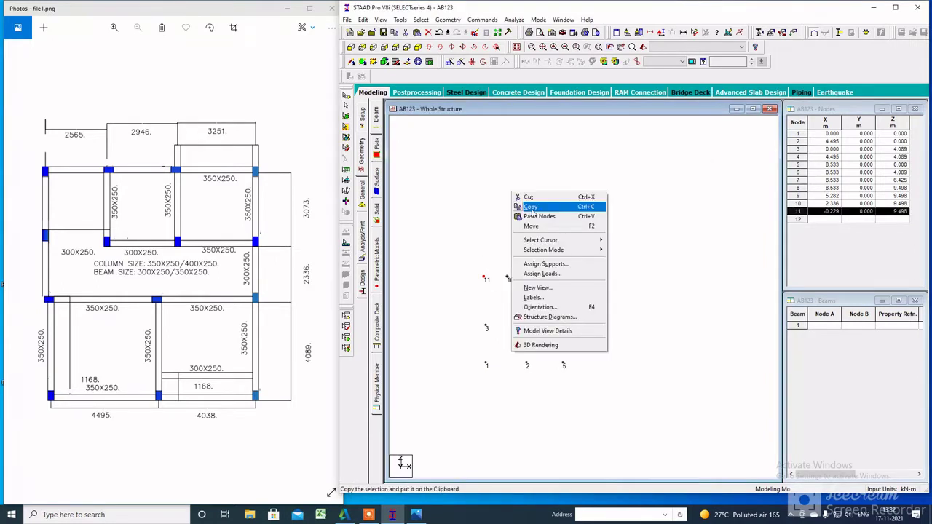
{"action": "left_click", "coordinate": [530, 206]}
{"action": "right_click", "coordinate": [532, 210]}
{"action": "left_click", "coordinate": [556, 234]}
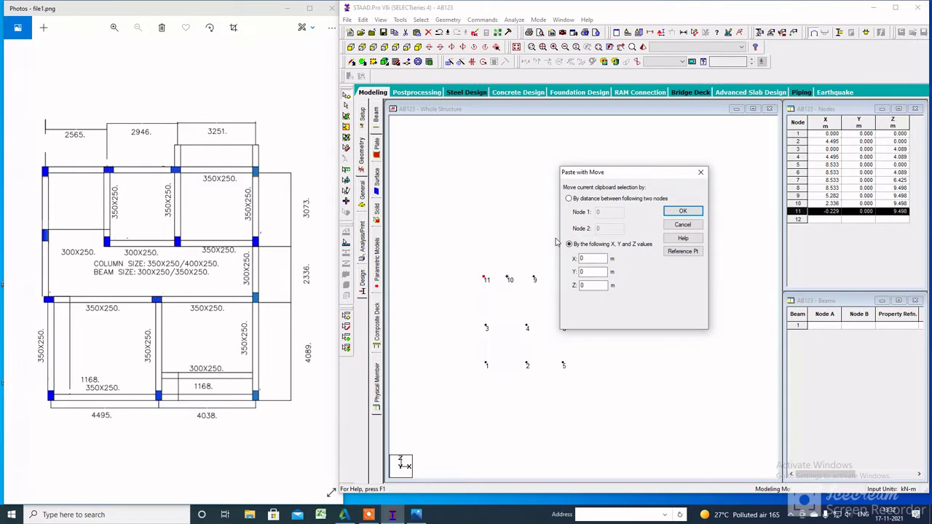
{"action": "left_click", "coordinate": [700, 172]}
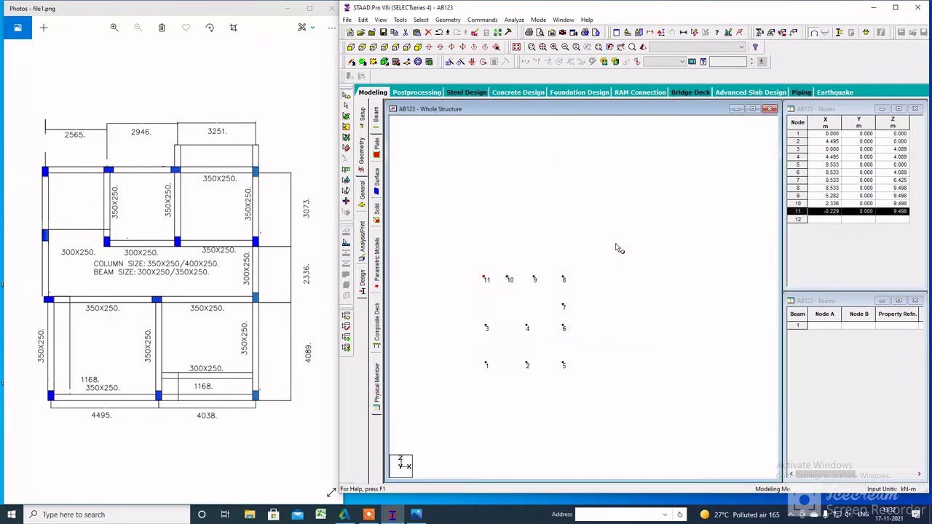
Copy nodes 8, 9 and 10 together and paste them with a move of -3.073 m in Z
{"action": "left_click_drag", "start_coordinate": [579, 268], "coordinate": [508, 288]}
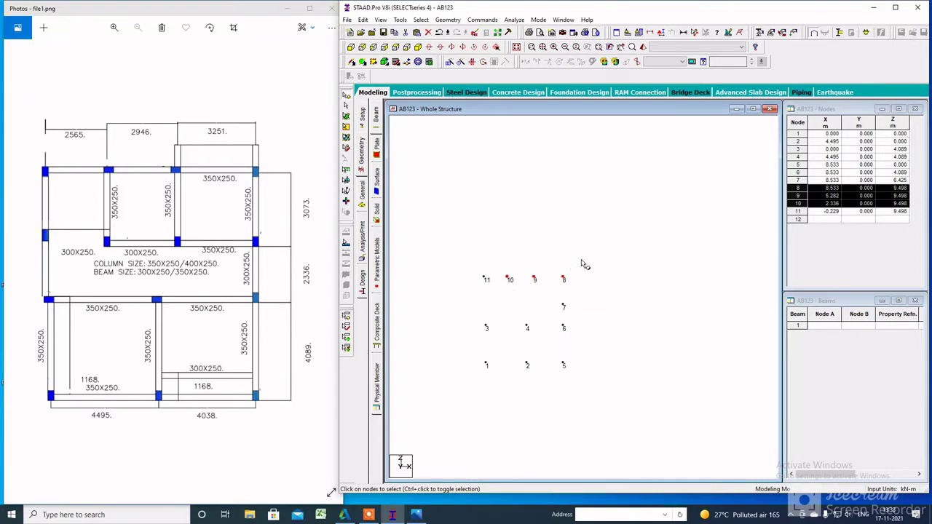
{"action": "right_click", "coordinate": [572, 217]}
{"action": "right_click", "coordinate": [587, 232]}
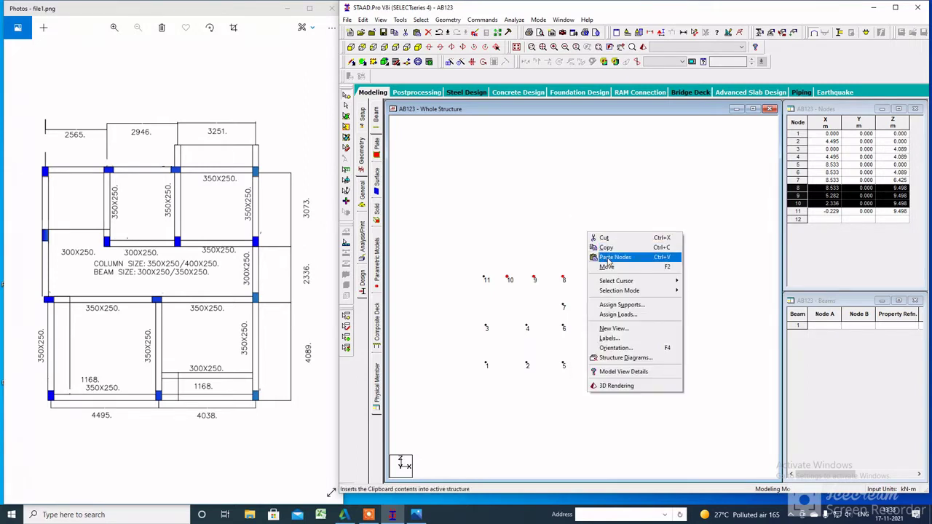
{"action": "left_click", "coordinate": [614, 257]}
{"action": "left_click", "coordinate": [593, 286]}
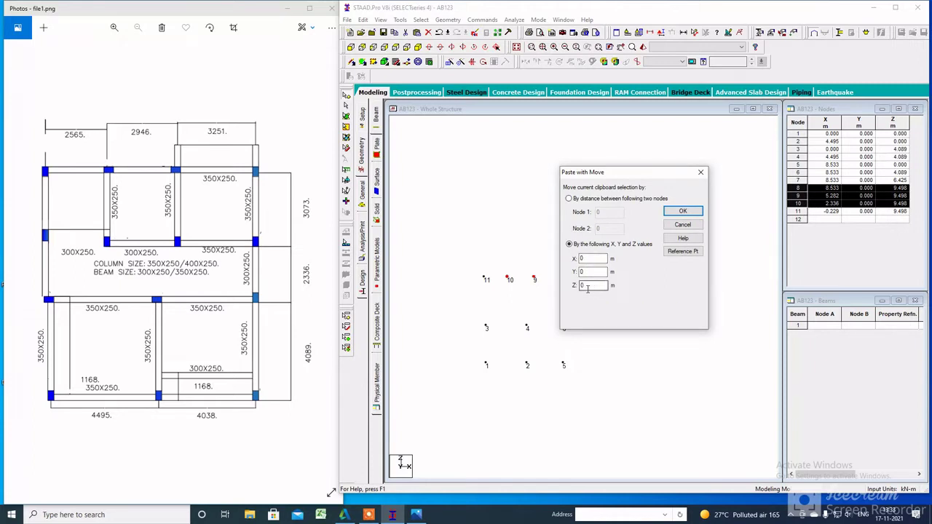
{"action": "double_click", "coordinate": [586, 287]}
{"action": "type", "text": "-3.073"}
{"action": "key", "text": "Return"}
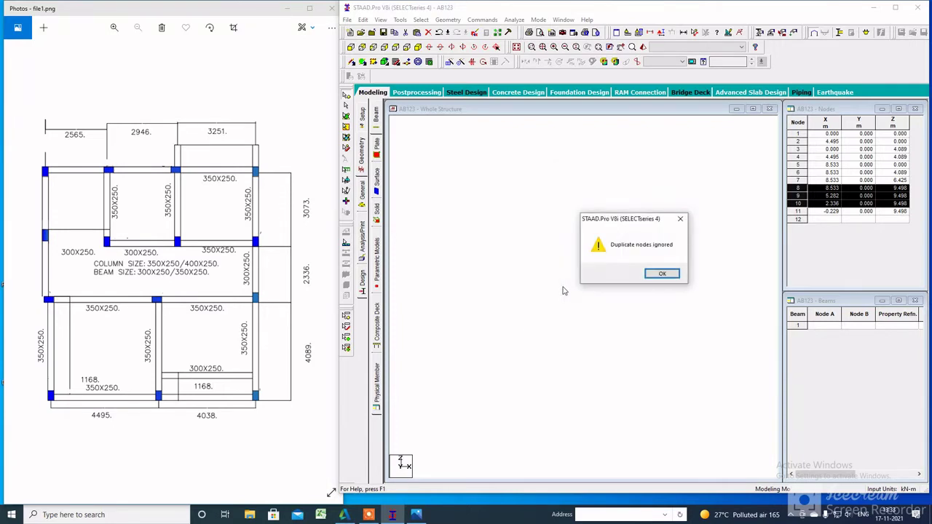
{"action": "left_click", "coordinate": [661, 274]}
{"action": "left_click", "coordinate": [633, 323]}
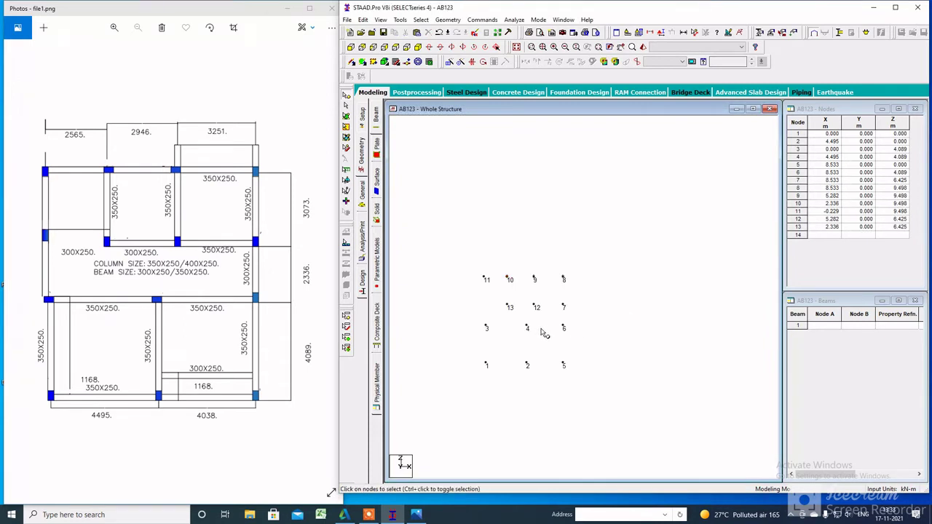
Copy node 13 and paste it with a move of -2.565 m in X
{"action": "left_click", "coordinate": [501, 313]}
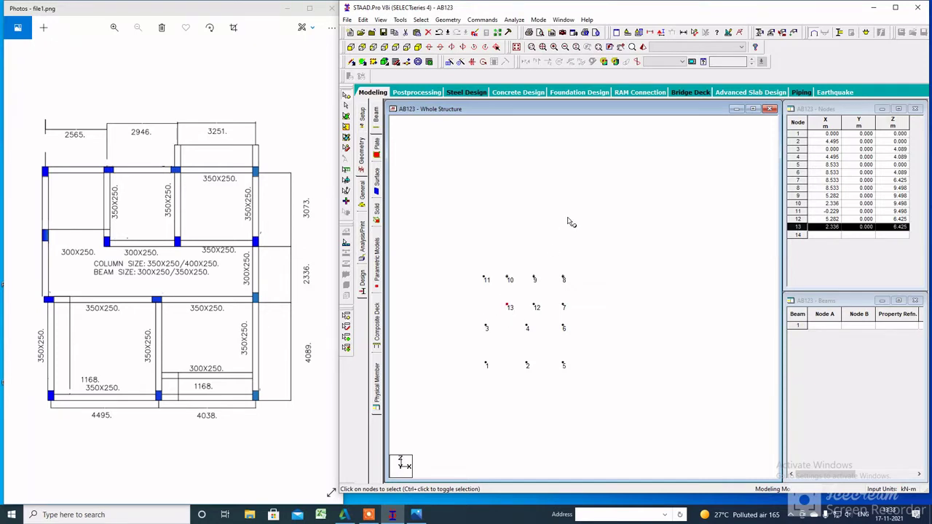
{"action": "right_click", "coordinate": [568, 217]}
{"action": "left_click", "coordinate": [585, 231]}
{"action": "right_click", "coordinate": [586, 235]}
{"action": "left_click", "coordinate": [613, 262]}
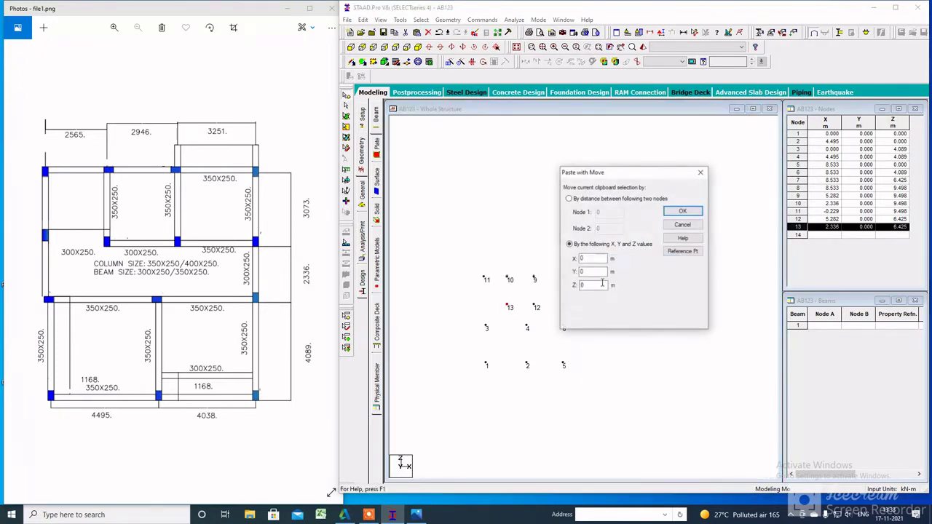
{"action": "double_click", "coordinate": [583, 258]}
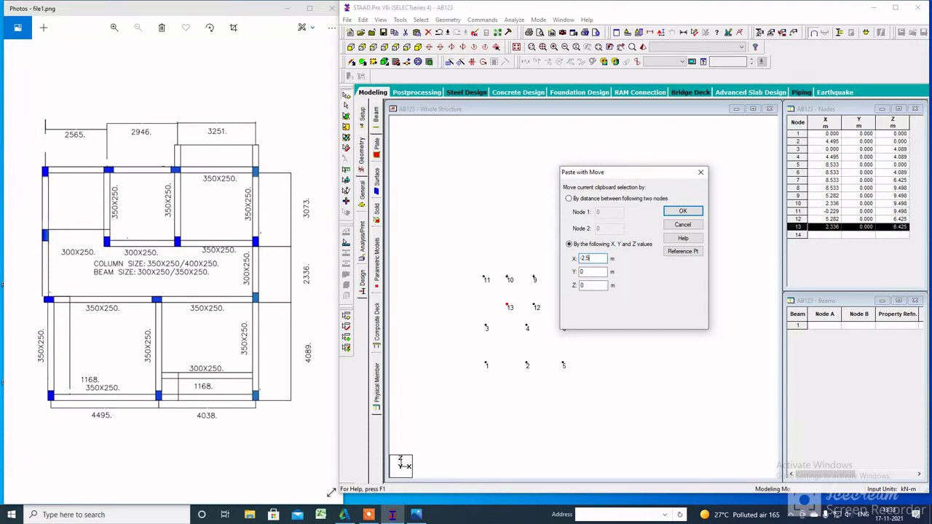
{"action": "key", "text": "Return"}
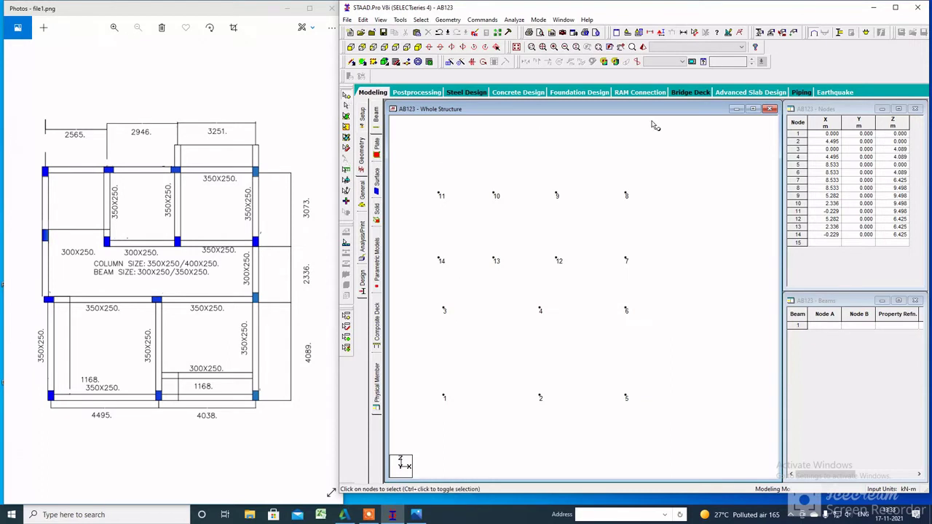
Select all nodes of the plan and connect them with beams along the X axis
{"action": "left_click_drag", "start_coordinate": [663, 117], "coordinate": [418, 477]}
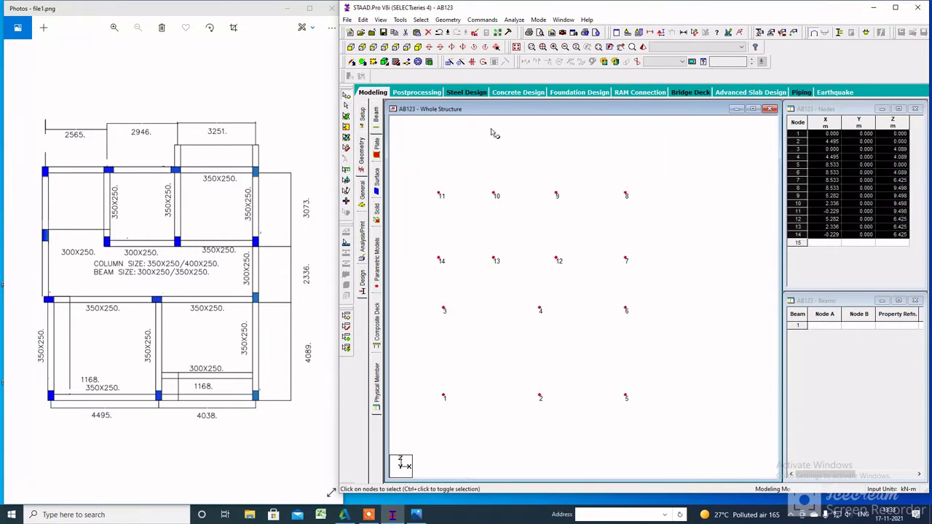
{"action": "left_click", "coordinate": [447, 19]}
{"action": "mouse_move", "coordinate": [510, 112]}
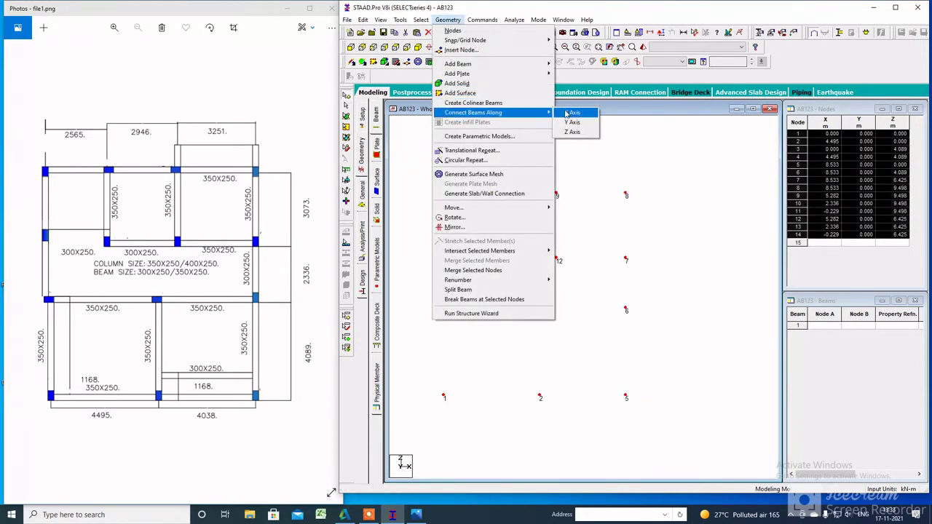
{"action": "left_click", "coordinate": [573, 114]}
{"action": "left_click", "coordinate": [662, 273]}
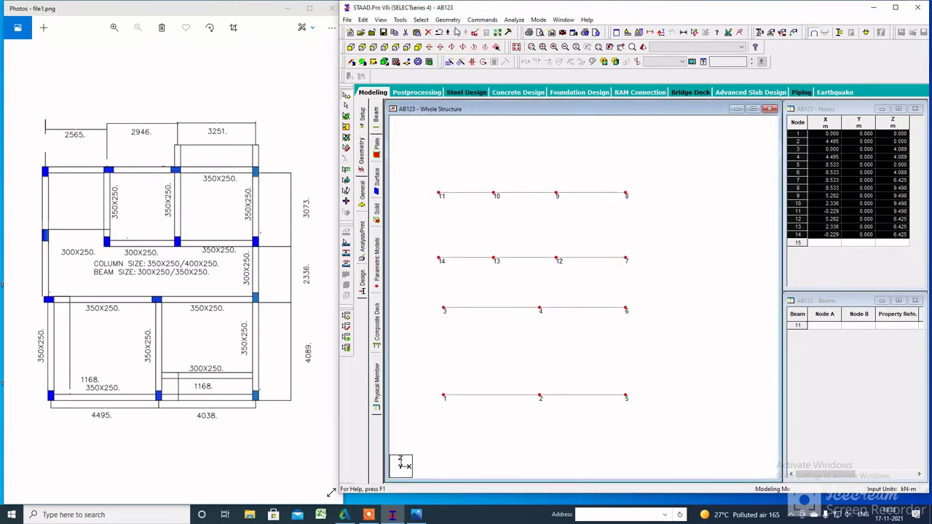
Connect the selected nodes with beams along the Z axis
{"action": "left_click", "coordinate": [444, 21]}
{"action": "mouse_move", "coordinate": [488, 121]}
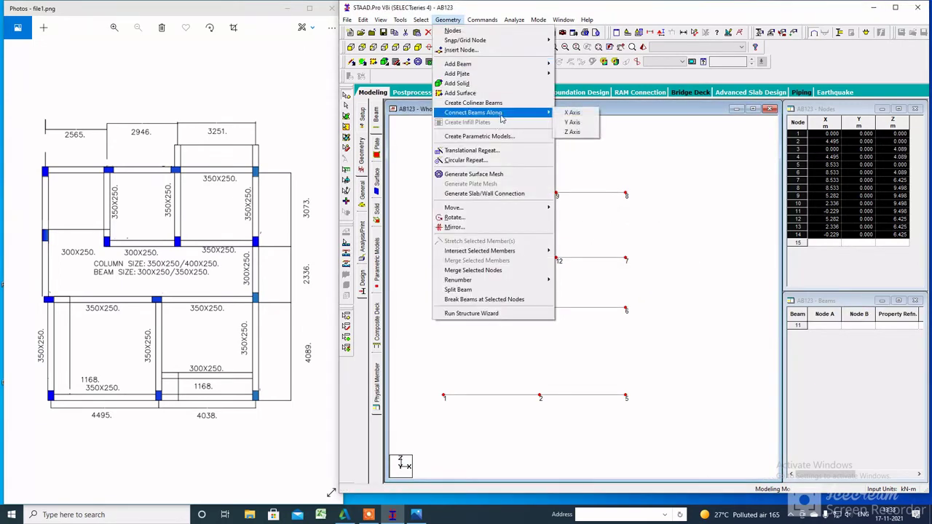
{"action": "left_click", "coordinate": [578, 133]}
{"action": "left_click", "coordinate": [662, 274]}
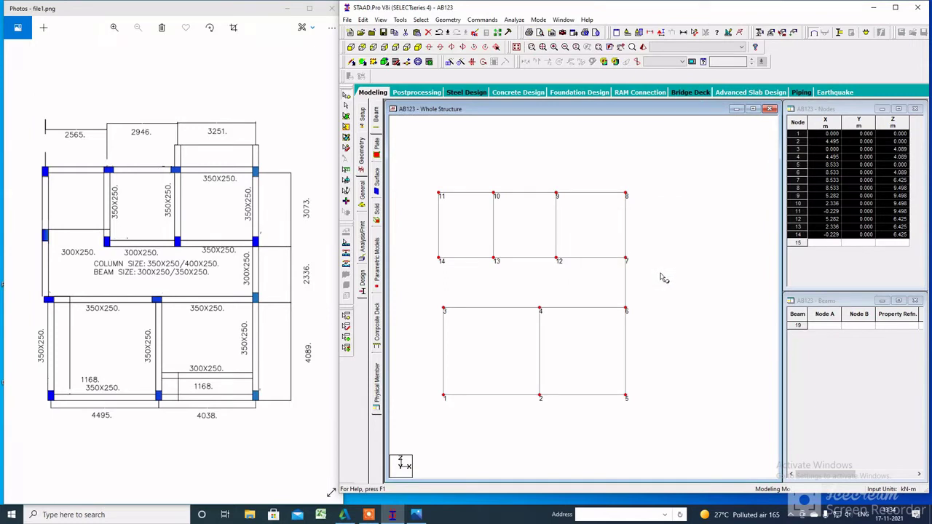
Decline the auto save and stretch the beam between nodes 3 and 4 through a distance of -0.5 m at its start node
{"action": "left_click", "coordinate": [454, 308]}
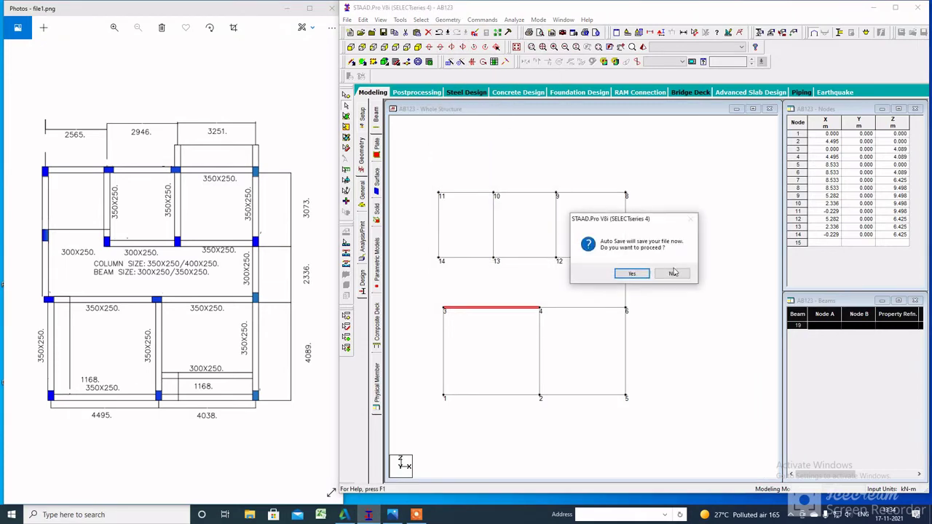
{"action": "left_click", "coordinate": [673, 273]}
{"action": "left_click", "coordinate": [448, 19]}
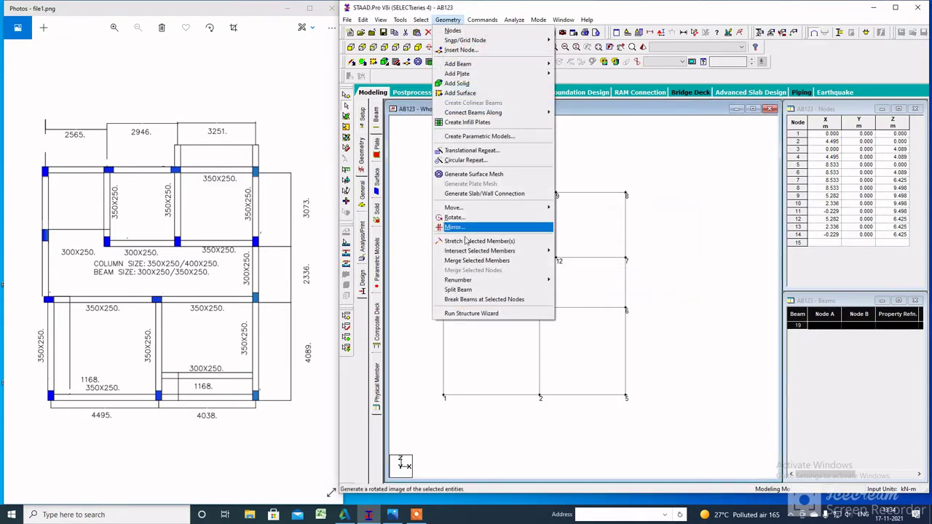
{"action": "left_click", "coordinate": [473, 241]}
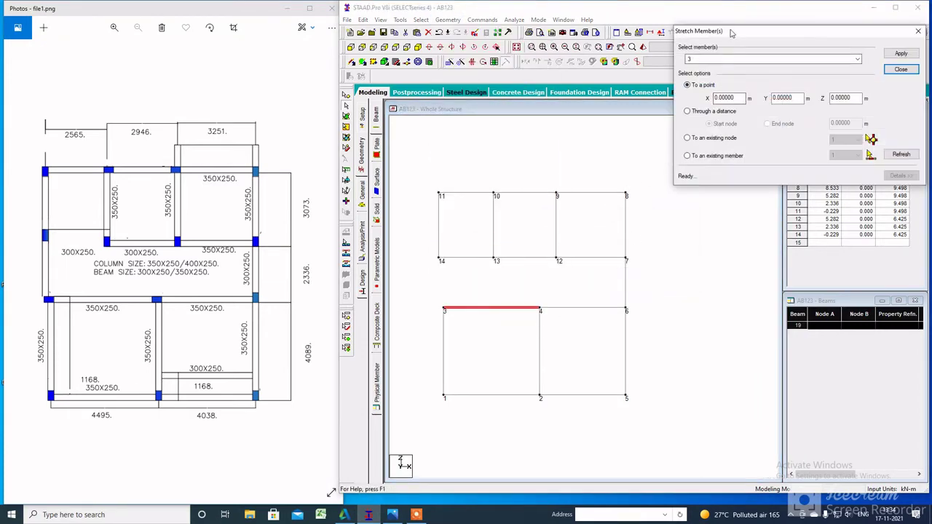
{"action": "left_click_drag", "start_coordinate": [731, 33], "coordinate": [692, 224]}
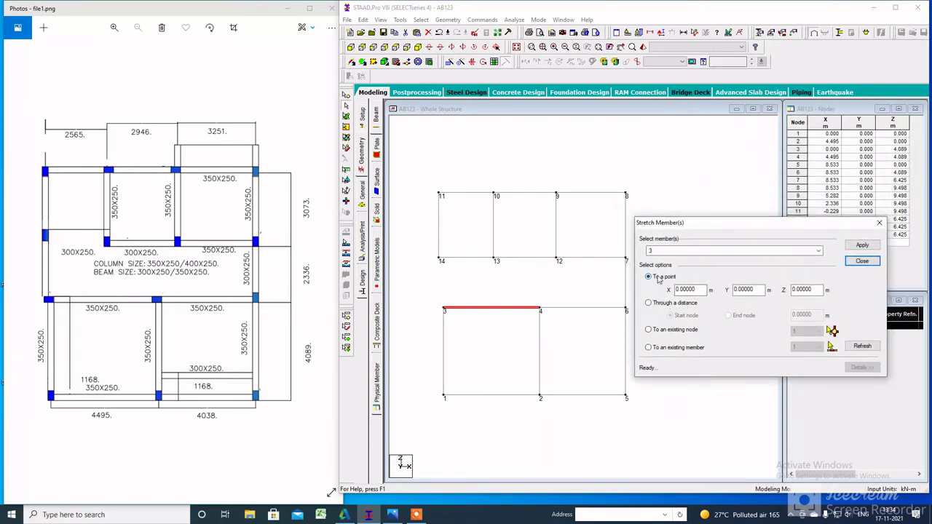
{"action": "left_click", "coordinate": [648, 303]}
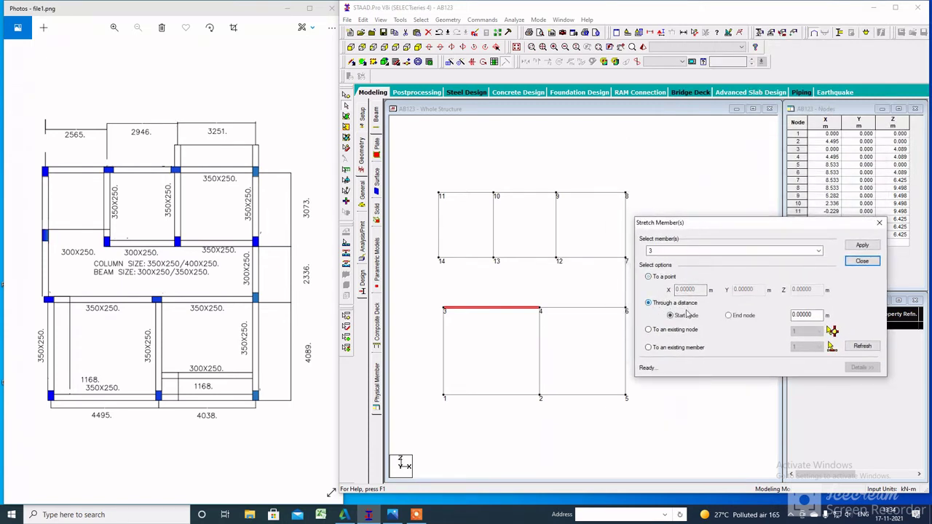
{"action": "double_click", "coordinate": [800, 314]}
{"action": "type", "text": "-.5"}
{"action": "left_click", "coordinate": [862, 246]}
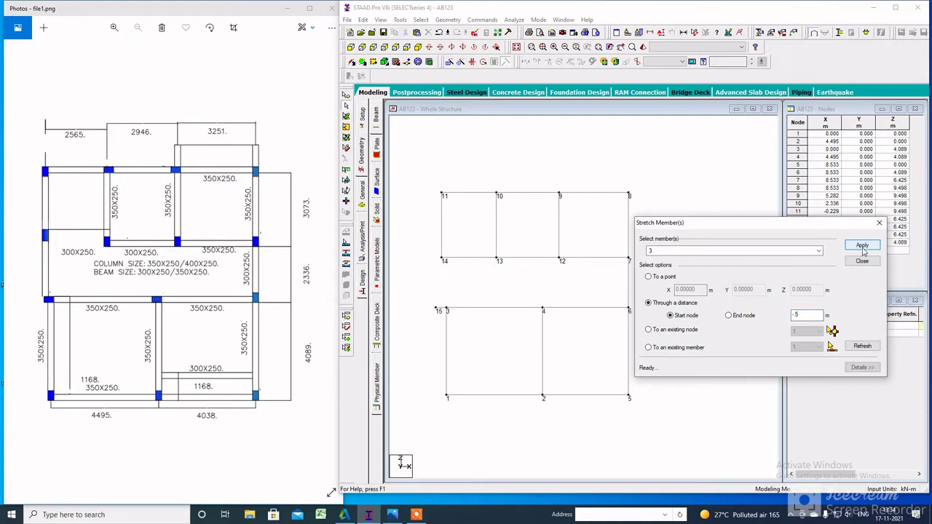
{"action": "left_click", "coordinate": [414, 310]}
{"action": "scroll", "coordinate": [422, 310], "scroll_direction": "up", "scroll_amount": 3}
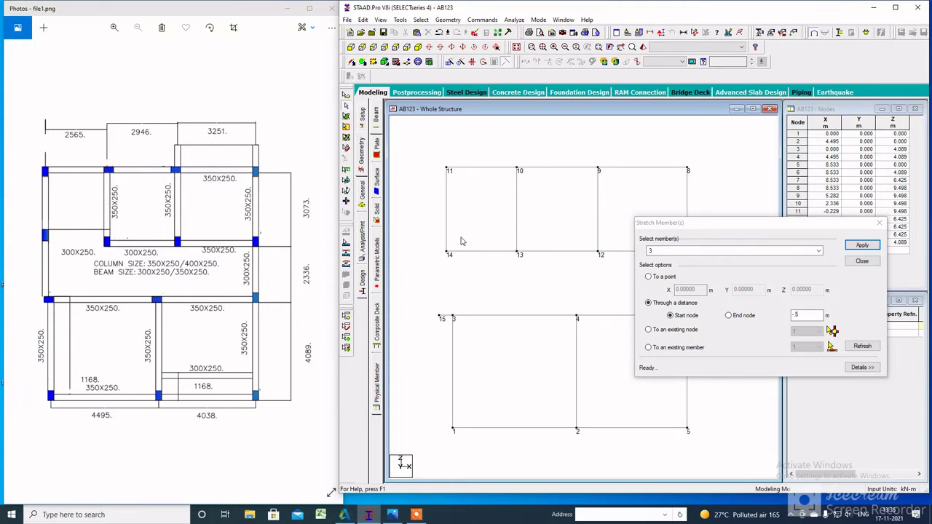
{"action": "left_click", "coordinate": [879, 223]}
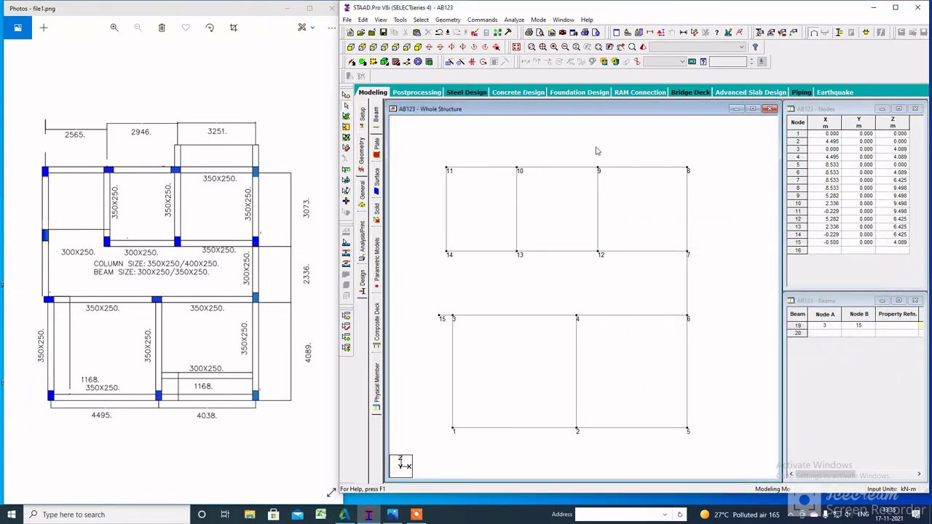
Add a beam by perpendicular intersection from node 14 to the short beam between nodes 3 and 15
{"action": "left_click", "coordinate": [445, 20]}
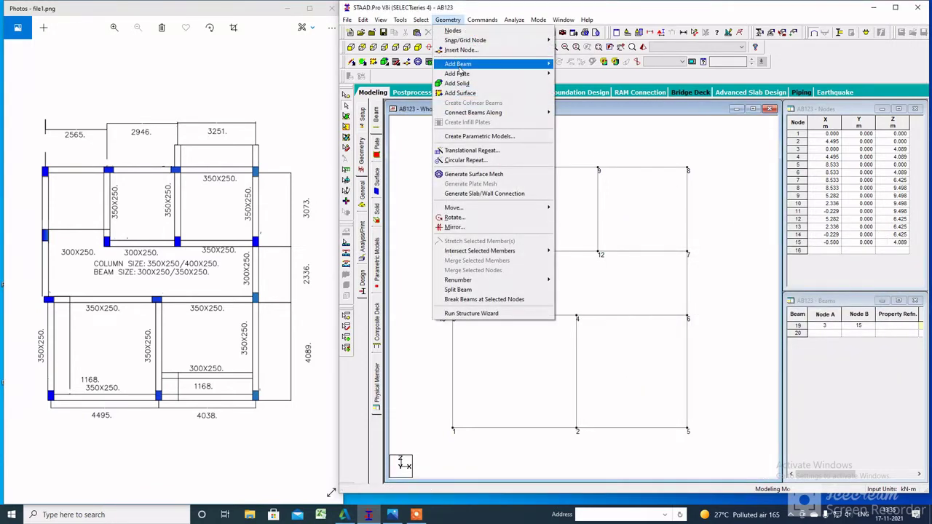
{"action": "mouse_move", "coordinate": [459, 66]}
{"action": "mouse_move", "coordinate": [535, 76]}
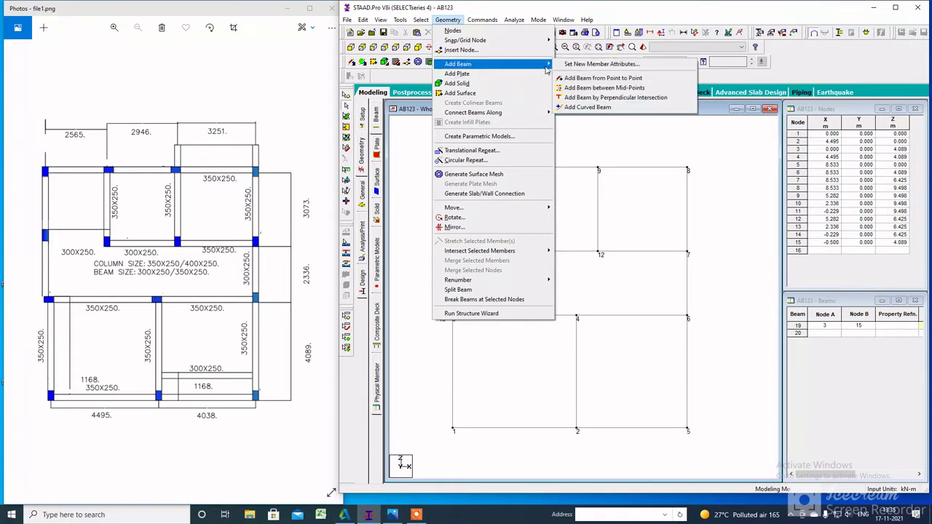
{"action": "left_click", "coordinate": [583, 99]}
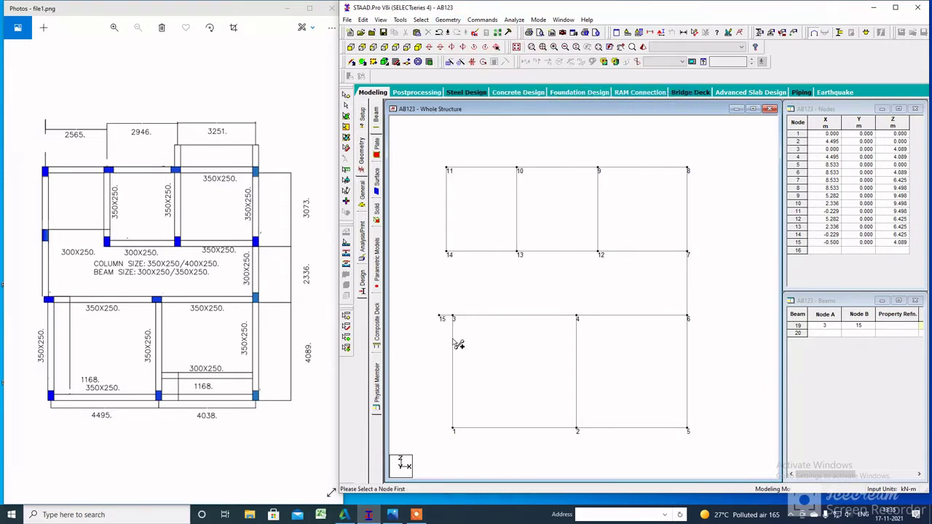
{"action": "left_click", "coordinate": [446, 254]}
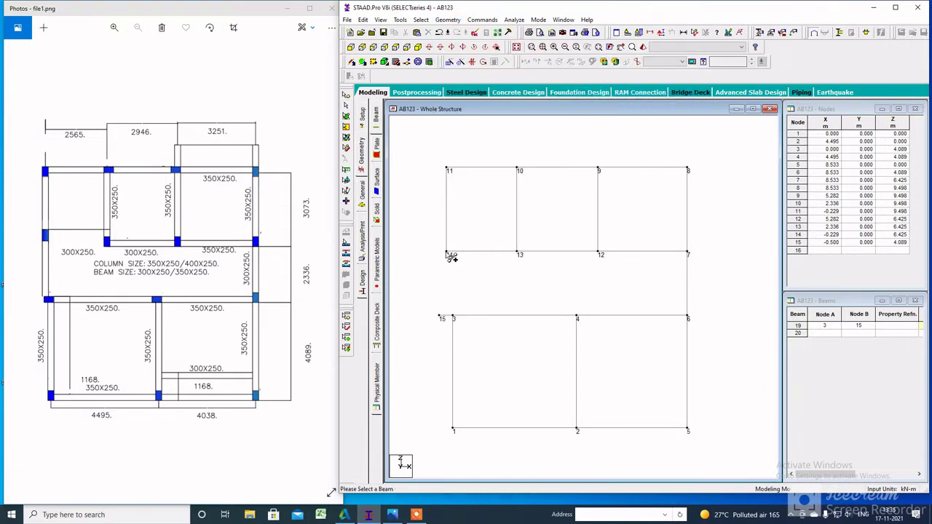
{"action": "left_click", "coordinate": [444, 318]}
Delete the leftover beam stub between nodes 15 and 16
{"action": "scroll", "coordinate": [444, 318], "scroll_direction": "up", "scroll_amount": 2}
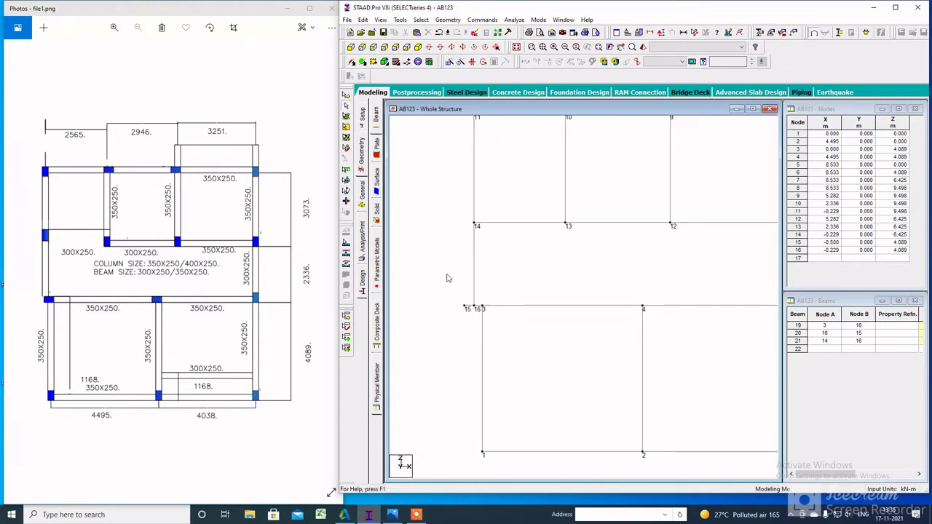
{"action": "left_click", "coordinate": [469, 307]}
{"action": "key", "text": "Delete"}
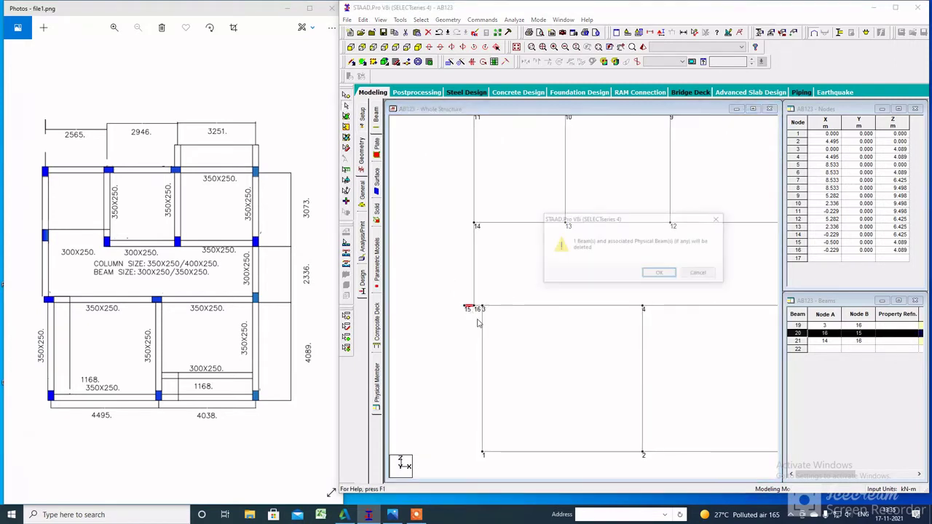
{"action": "key", "text": "Return"}
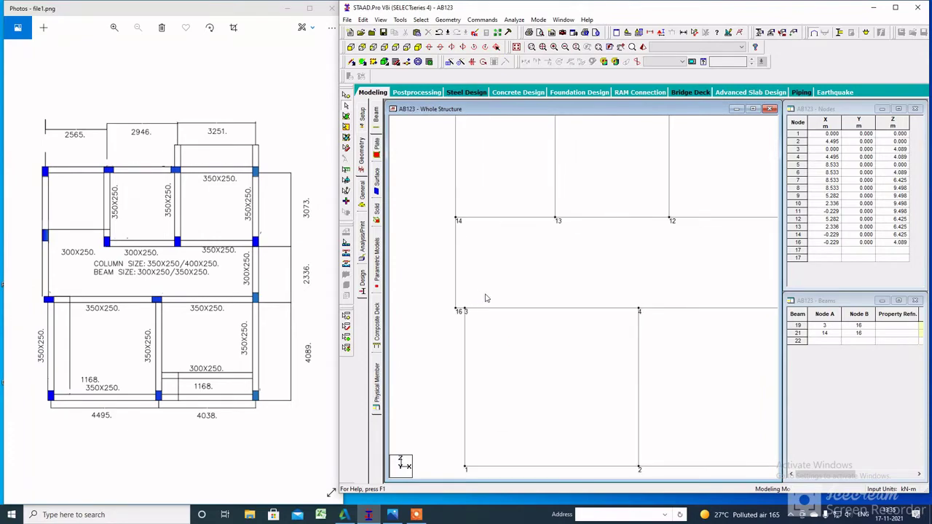
Display the length dimensions of all beams in the current view
{"action": "scroll", "coordinate": [484, 295], "scroll_direction": "down", "scroll_amount": 4}
{"action": "left_click", "coordinate": [380, 19]}
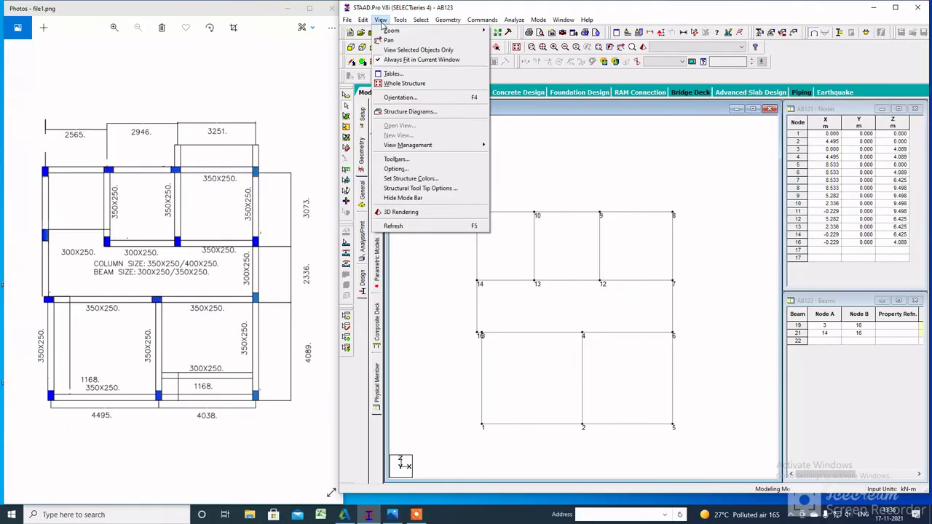
{"action": "mouse_move", "coordinate": [399, 20]}
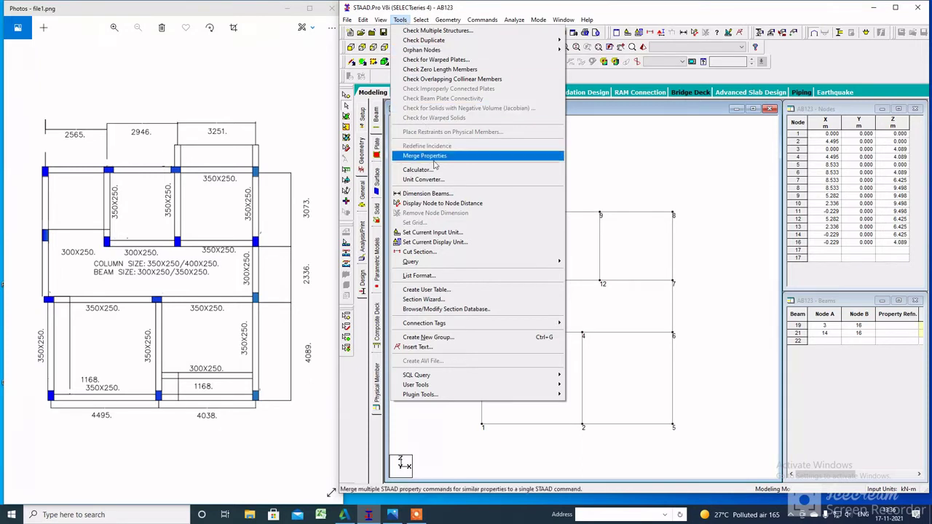
{"action": "left_click", "coordinate": [436, 193]}
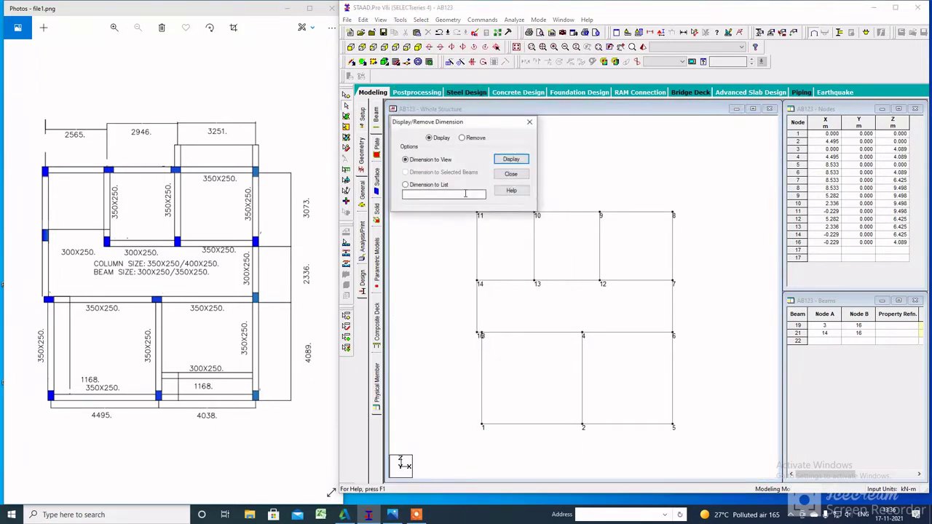
{"action": "left_click", "coordinate": [511, 158]}
{"action": "left_click", "coordinate": [509, 176]}
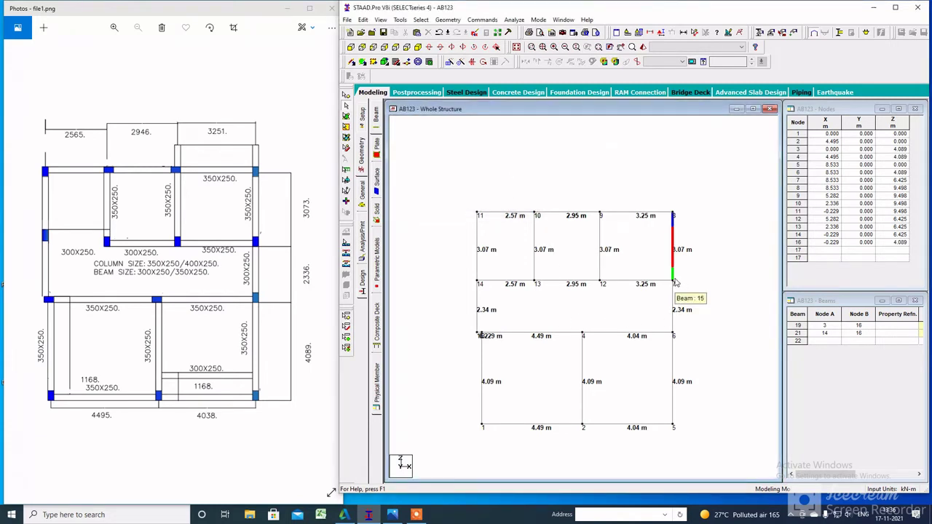
Remove the beam length dimensions from the whole view
{"action": "left_click", "coordinate": [401, 21]}
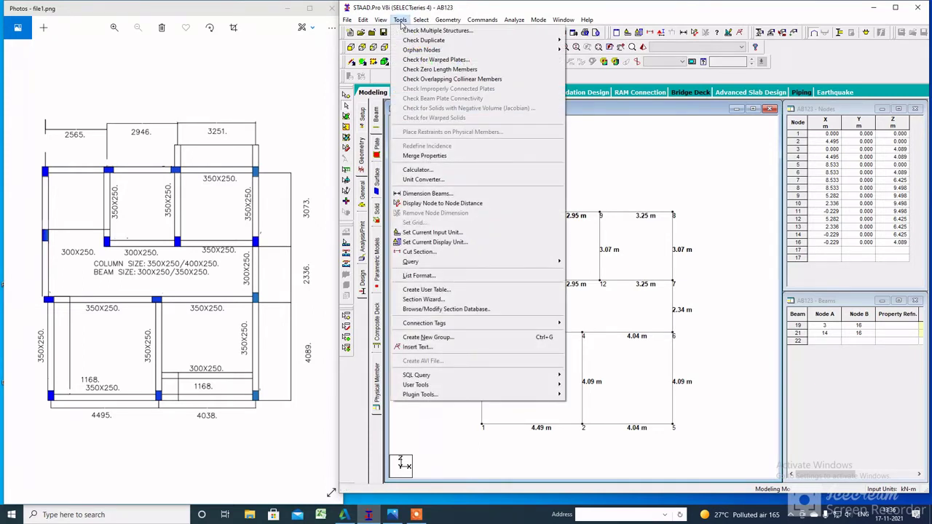
{"action": "left_click", "coordinate": [426, 194]}
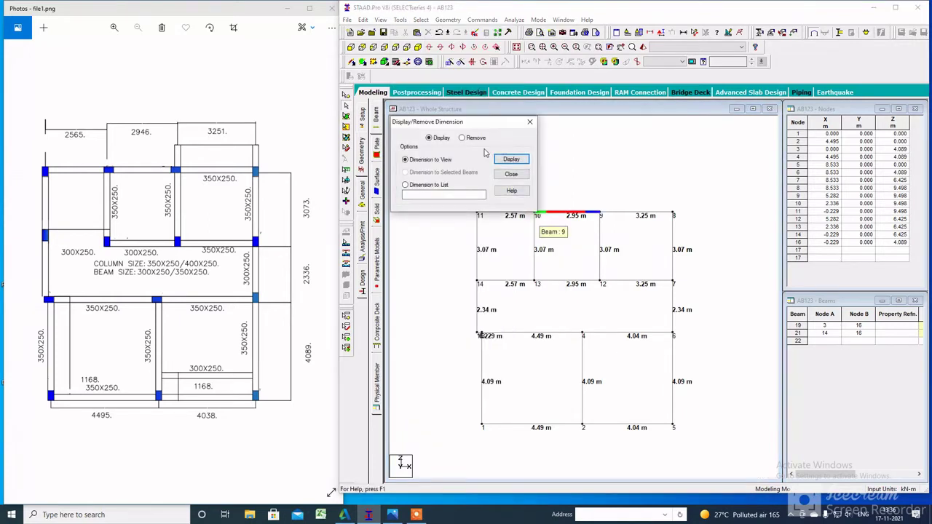
{"action": "left_click", "coordinate": [467, 138]}
{"action": "left_click", "coordinate": [511, 159]}
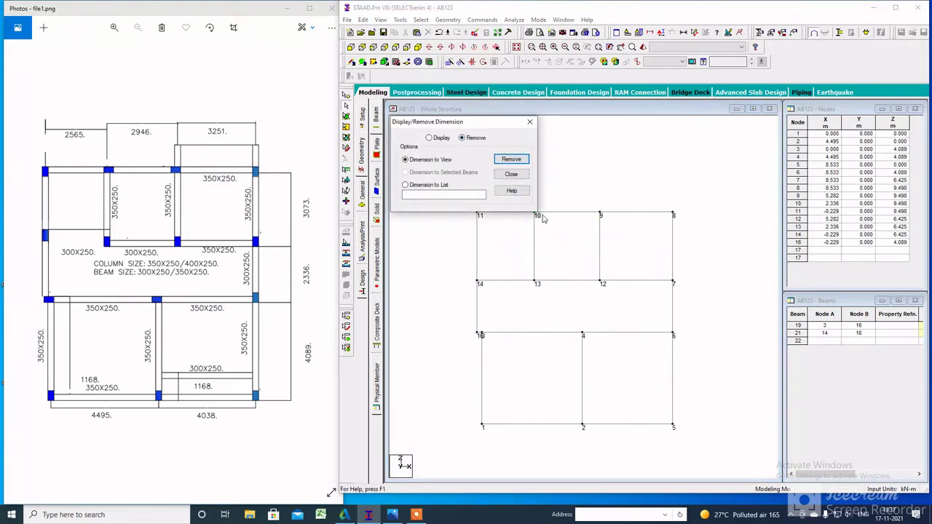
{"action": "left_click", "coordinate": [541, 239]}
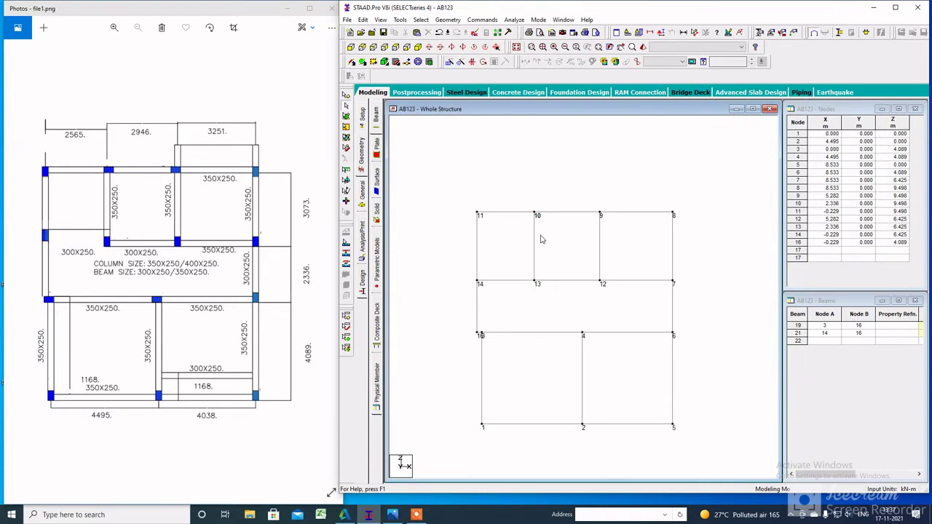
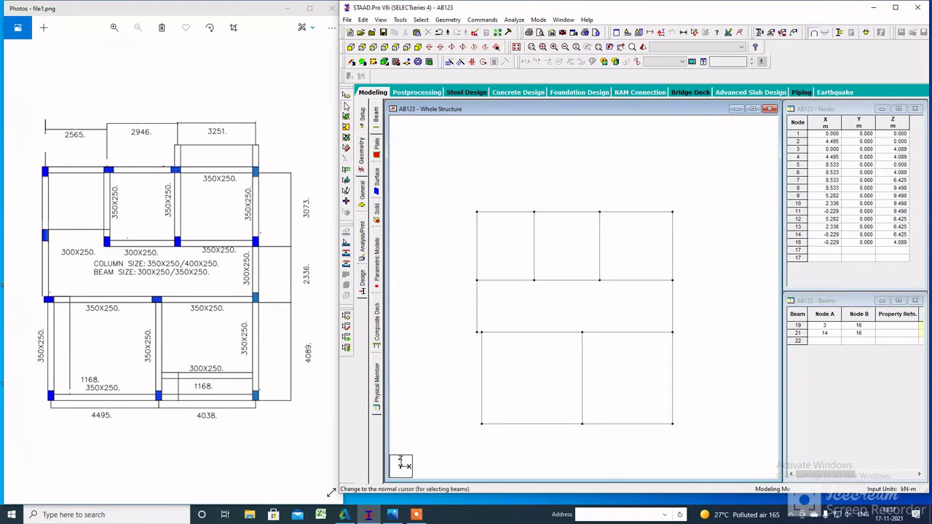
Repeat the entire floor plan in the Y direction in 6 linked storey levels, with 1.5 m first spacing and 3 m for the rest
{"action": "scroll", "coordinate": [575, 187], "scroll_direction": "down", "scroll_amount": 1}
{"action": "left_click_drag", "start_coordinate": [681, 192], "coordinate": [445, 477]}
{"action": "left_click", "coordinate": [417, 46]}
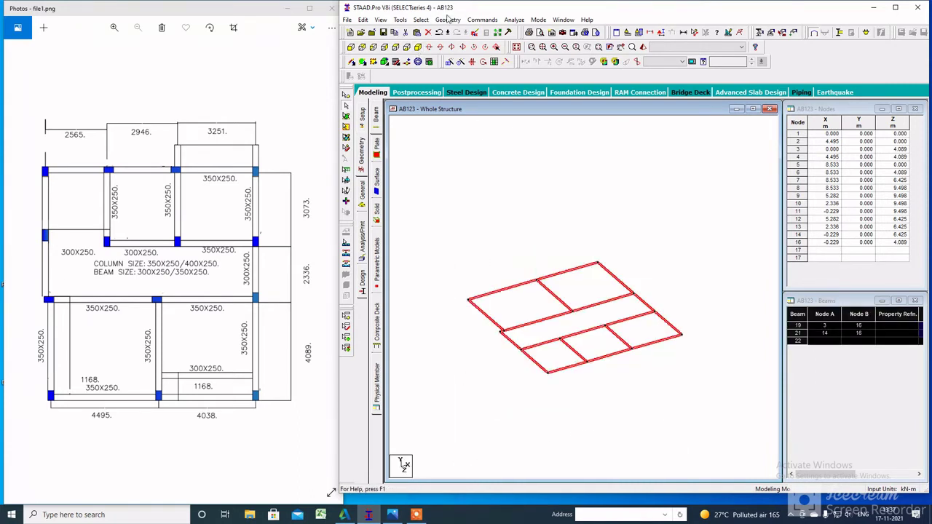
{"action": "left_click", "coordinate": [448, 20]}
{"action": "left_click", "coordinate": [473, 151]}
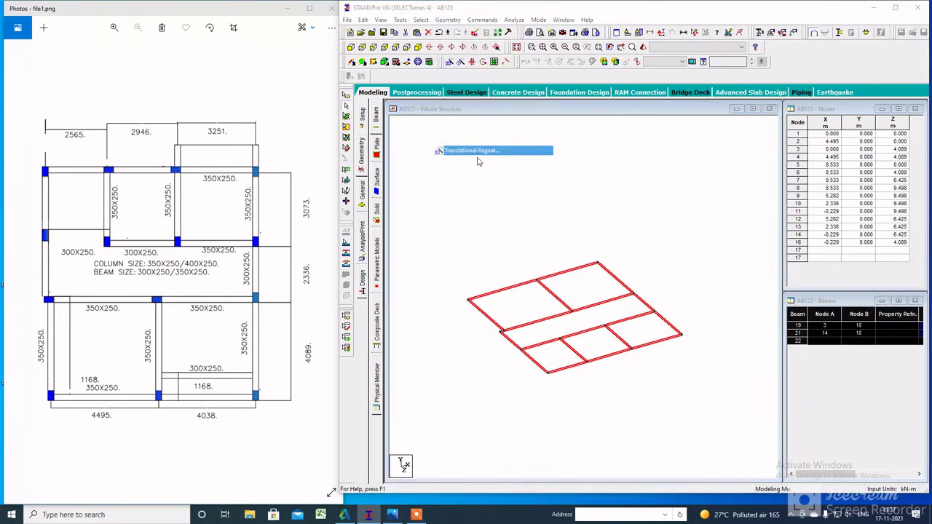
{"action": "left_click", "coordinate": [535, 297]}
{"action": "double_click", "coordinate": [640, 300]}
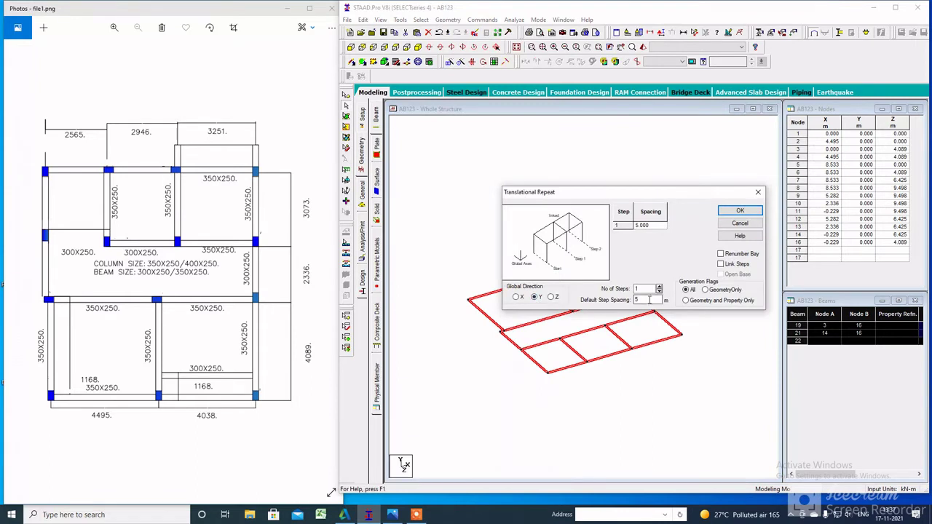
{"action": "double_click", "coordinate": [639, 289]}
{"action": "type", "text": "6"}
{"action": "left_click", "coordinate": [664, 229]}
{"action": "type", "text": "1.5"}
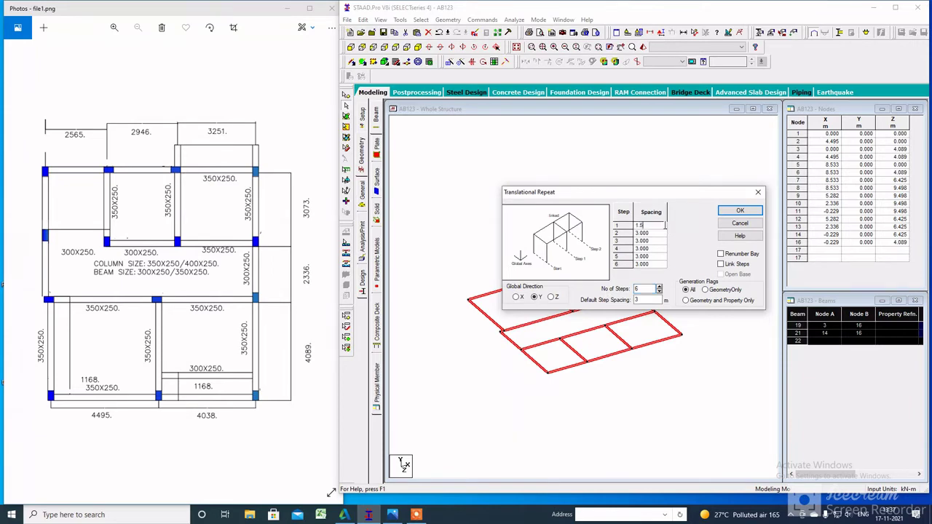
{"action": "left_click", "coordinate": [739, 211]}
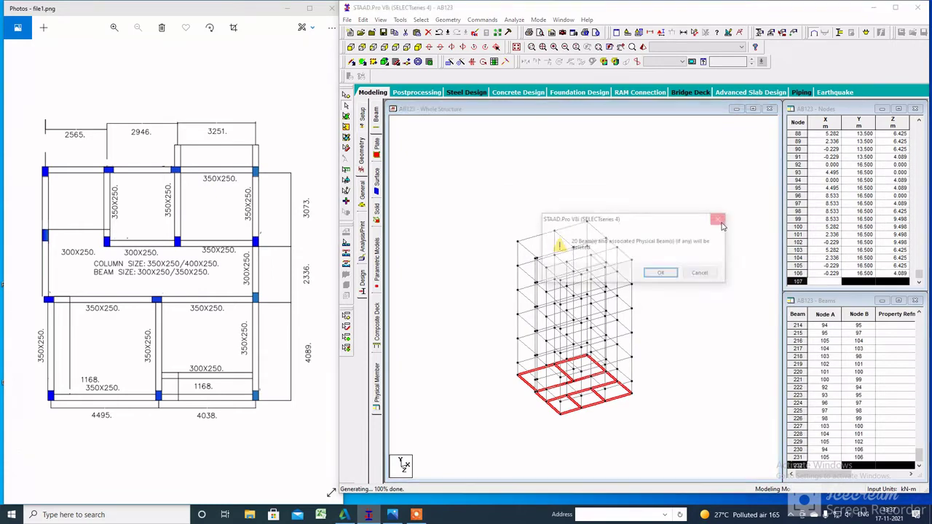
Delete the selected original beams at the base level of the frame
{"action": "key", "text": "Return"}
{"action": "scroll", "coordinate": [544, 310], "scroll_direction": "up", "scroll_amount": 5}
{"action": "left_click", "coordinate": [495, 455]}
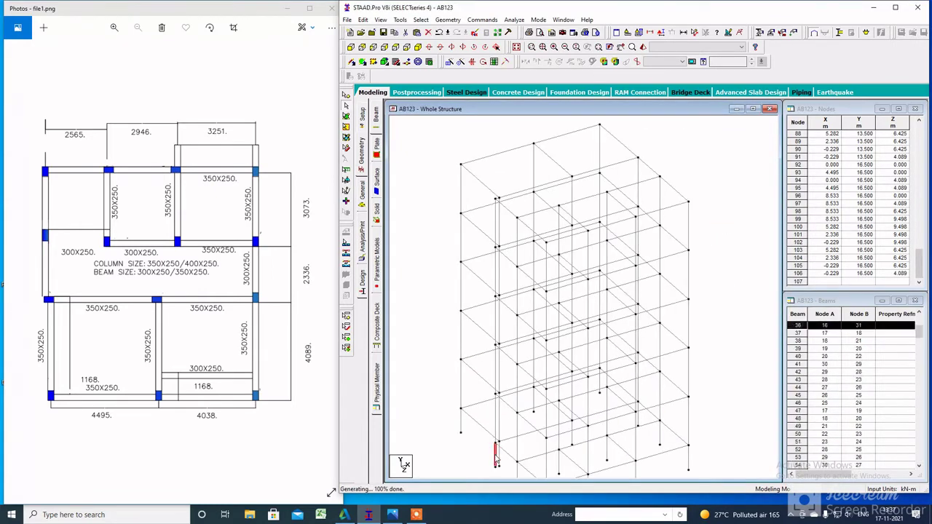
{"action": "left_click", "coordinate": [495, 423], "text": "ctrl"}
{"action": "left_click", "coordinate": [496, 371], "text": "ctrl"}
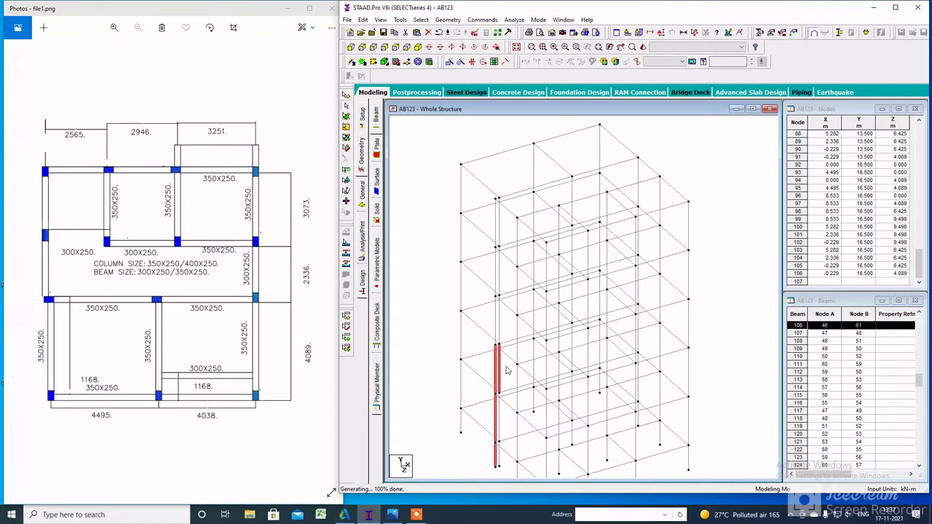
{"action": "left_click", "coordinate": [496, 325], "text": "ctrl"}
{"action": "left_click", "coordinate": [495, 271], "text": "ctrl"}
{"action": "left_click", "coordinate": [497, 223], "text": "ctrl"}
{"action": "key", "text": "Down"}
{"action": "key", "text": "Right"}
{"action": "key", "text": "Right"}
{"action": "key", "text": "Right"}
{"action": "key", "text": "Right"}
{"action": "key", "text": "Right"}
{"action": "key", "text": "Right"}
{"action": "left_click", "coordinate": [467, 160]}
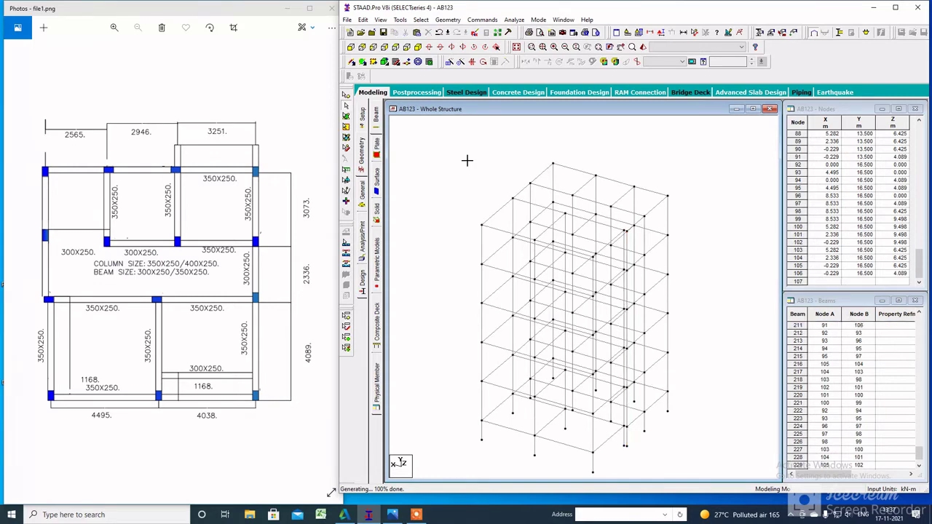
Delete the extra full-height column line at the outer end of the short beam stubs, including its orphaned nodes
{"action": "left_click", "coordinate": [396, 46]}
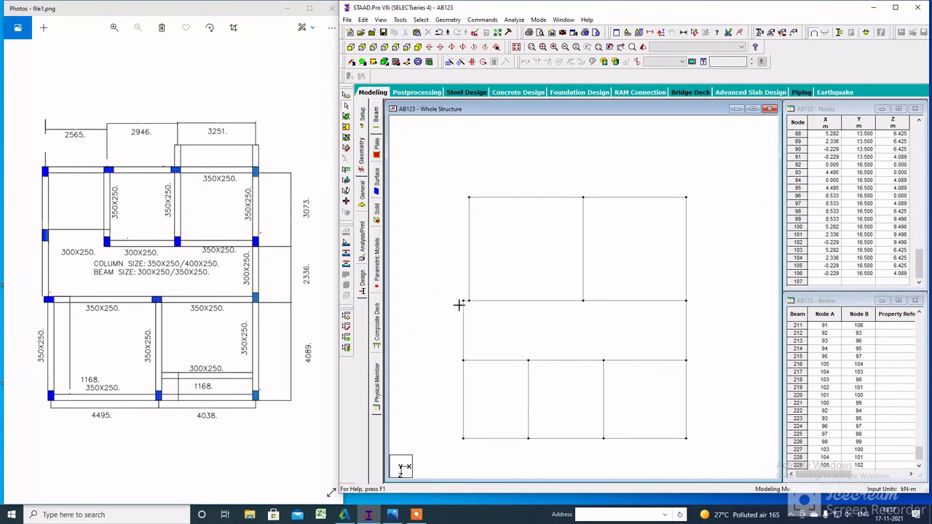
{"action": "left_click", "coordinate": [458, 304]}
{"action": "scroll", "coordinate": [454, 302], "scroll_direction": "up", "scroll_amount": 6}
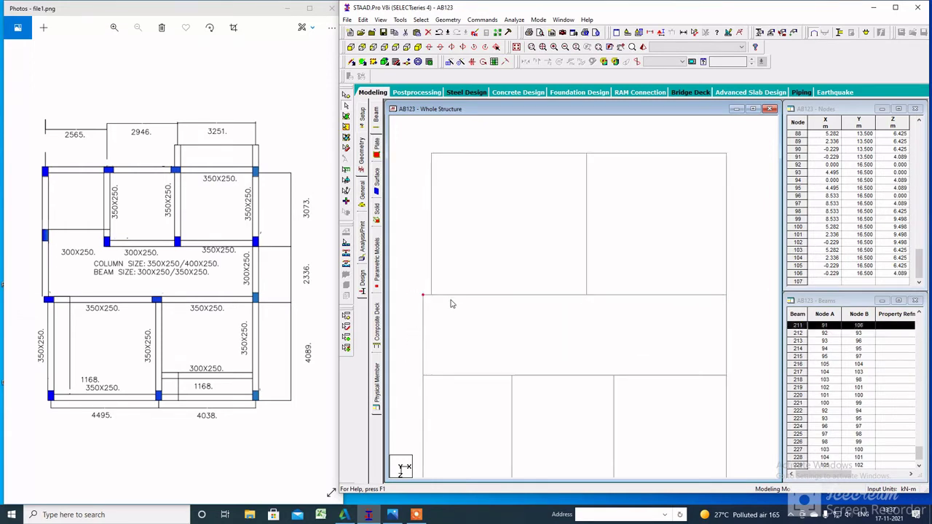
{"action": "middle_click_drag", "start_coordinate": [647, 288], "coordinate": [505, 306]}
{"action": "left_click_drag", "start_coordinate": [495, 290], "coordinate": [456, 335]}
{"action": "left_click", "coordinate": [425, 47]}
{"action": "scroll", "coordinate": [641, 297], "scroll_direction": "up", "scroll_amount": 5}
{"action": "scroll", "coordinate": [642, 297], "scroll_direction": "down", "scroll_amount": 5}
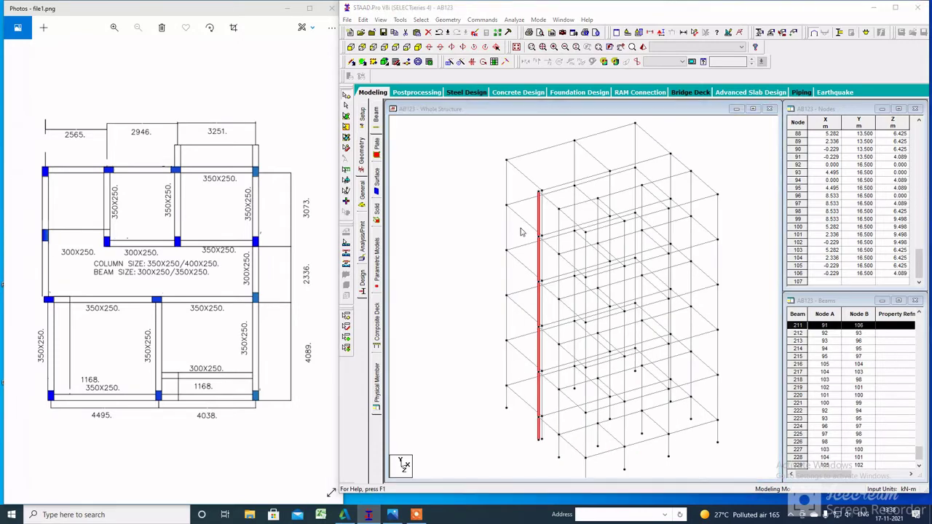
{"action": "key", "text": "Delete"}
{"action": "key", "text": "Return"}
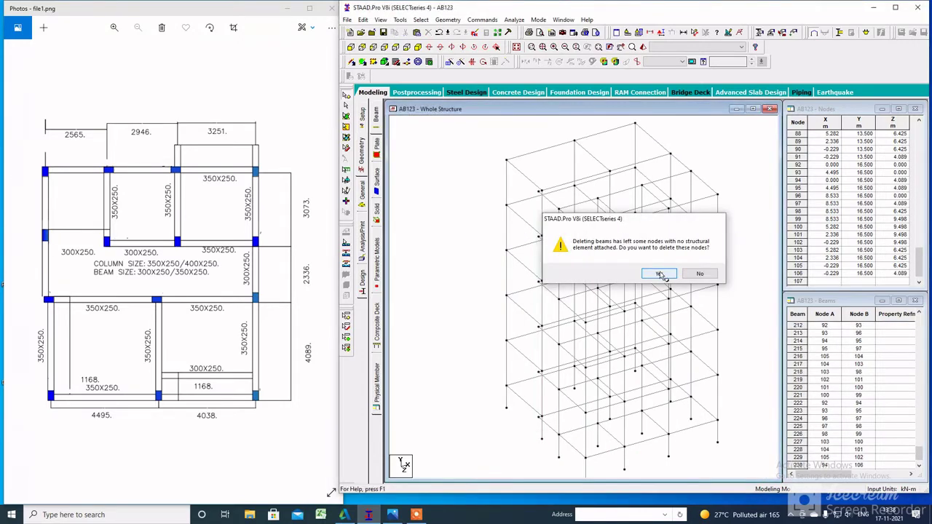
{"action": "left_click", "coordinate": [659, 273]}
{"action": "scroll", "coordinate": [557, 410], "scroll_direction": "up", "scroll_amount": 3}
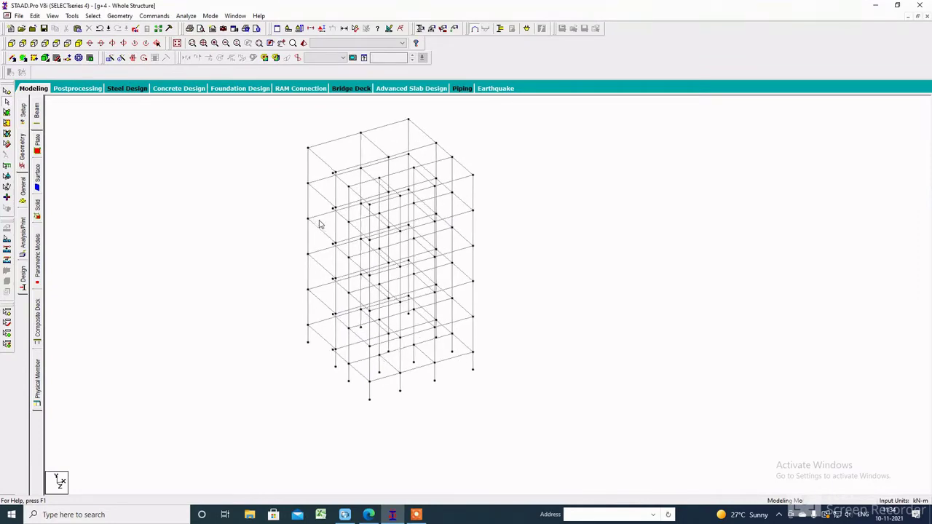
{"action": "scroll", "coordinate": [313, 407], "scroll_direction": "up", "scroll_amount": 5}
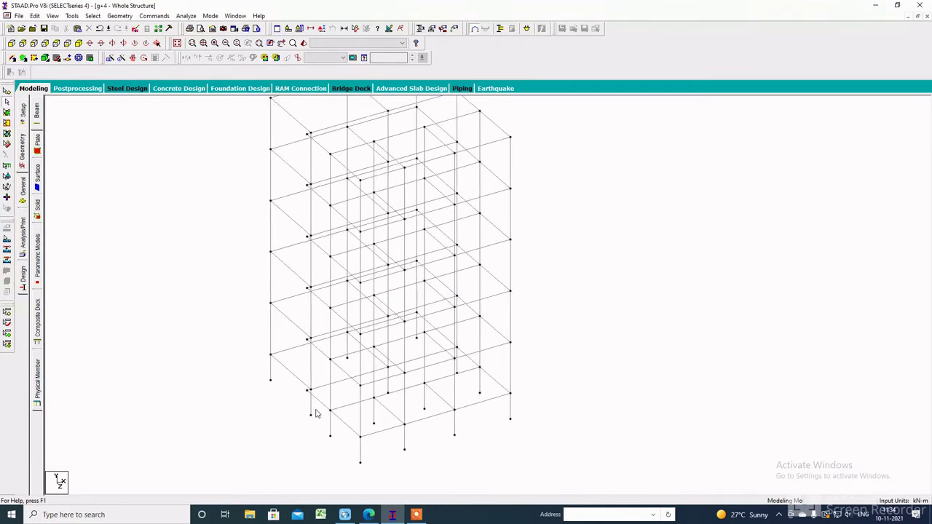
{"action": "scroll", "coordinate": [295, 406], "scroll_direction": "down", "scroll_amount": 3}
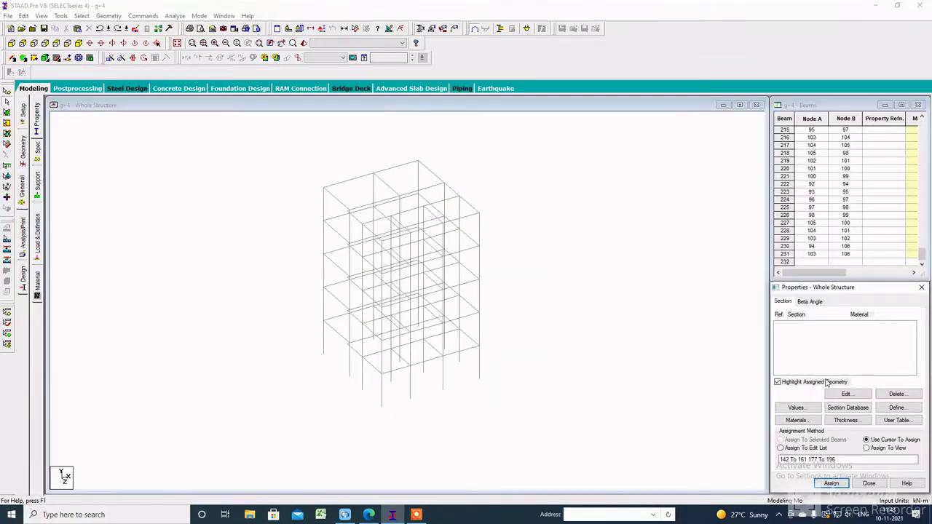
{"action": "left_click", "coordinate": [172, 275]}
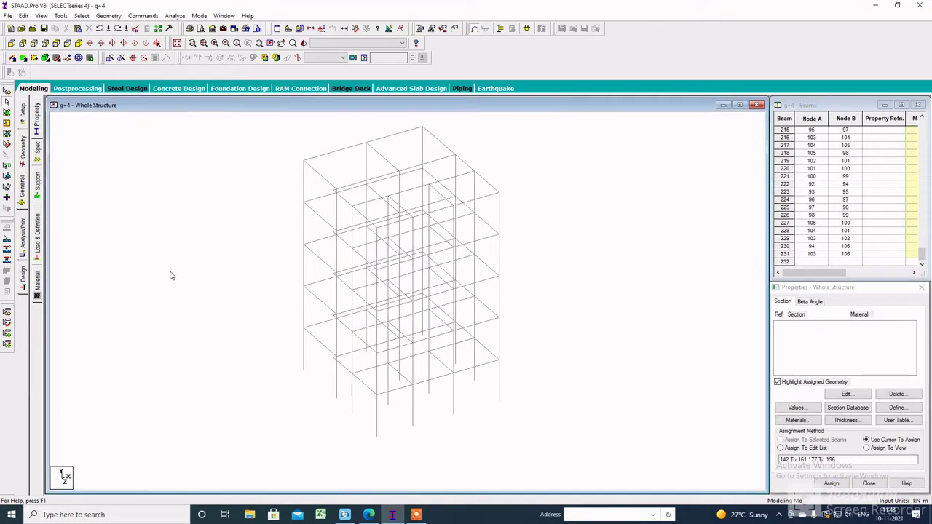
Define a rectangular CONCRETE section with YD 0.25 m and ZD 0.45 m
{"action": "left_click", "coordinate": [37, 124]}
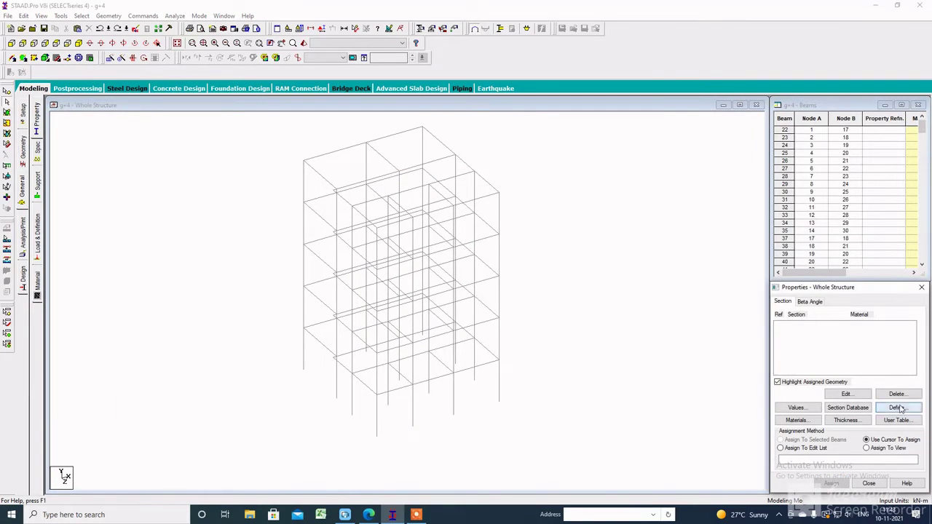
{"action": "left_click", "coordinate": [884, 407]}
{"action": "left_click", "coordinate": [328, 180]}
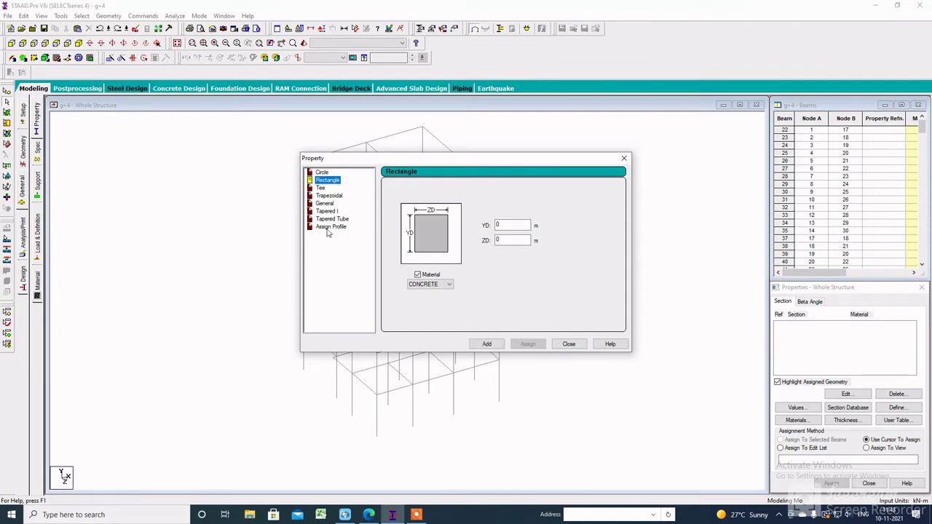
{"action": "left_click", "coordinate": [439, 285]}
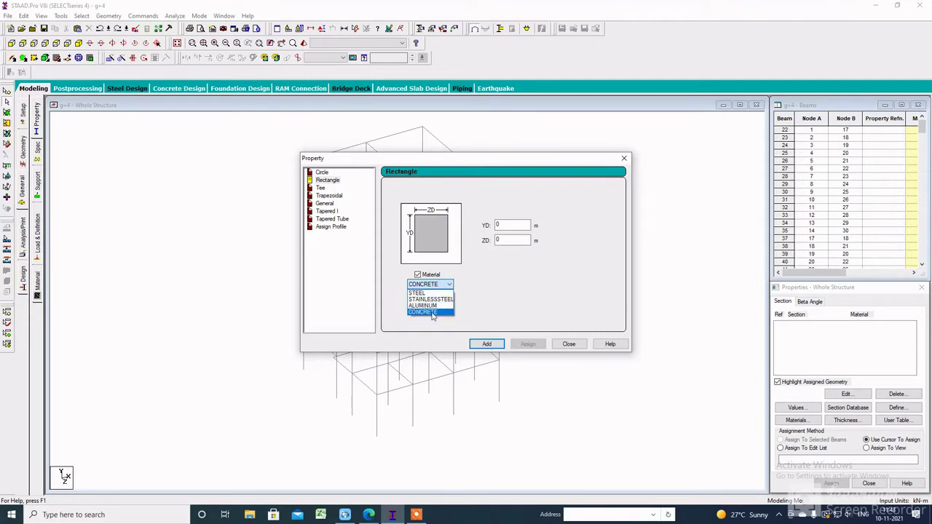
{"action": "left_click", "coordinate": [432, 313]}
{"action": "double_click", "coordinate": [506, 225]}
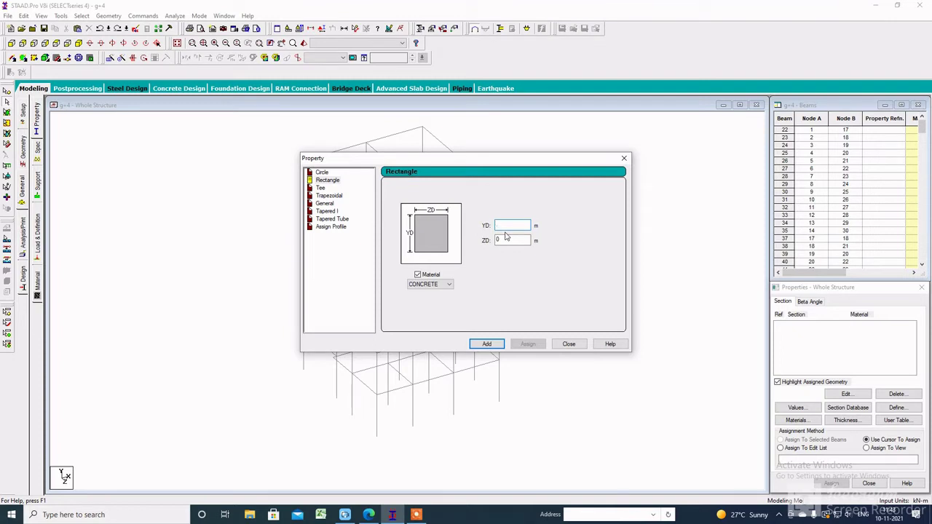
{"action": "key", "text": "Tab"}
{"action": "left_click", "coordinate": [487, 344]}
{"action": "double_click", "coordinate": [510, 225]}
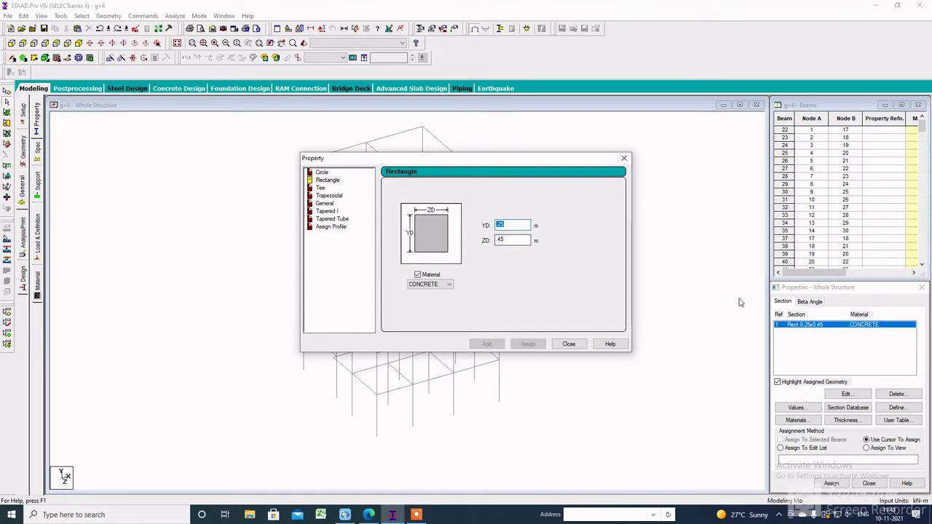
{"action": "left_click", "coordinate": [850, 397]}
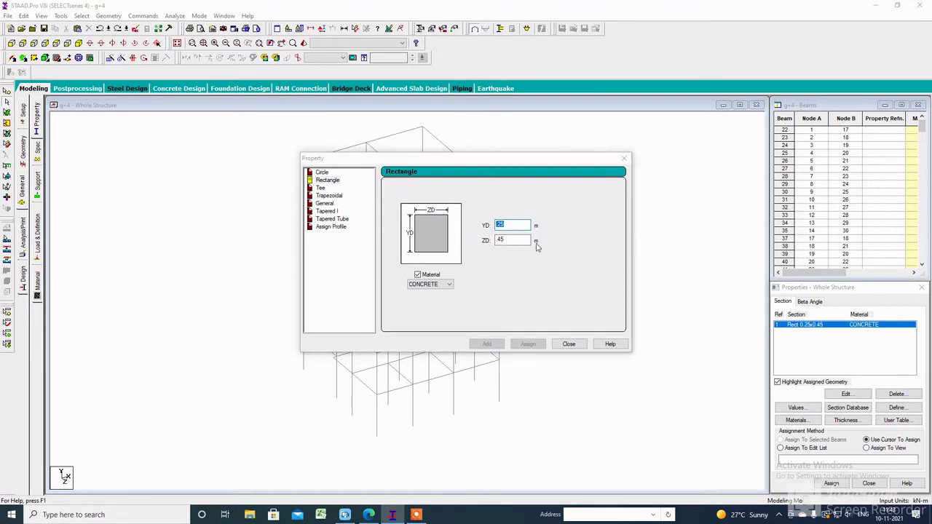
{"action": "left_click", "coordinate": [624, 159]}
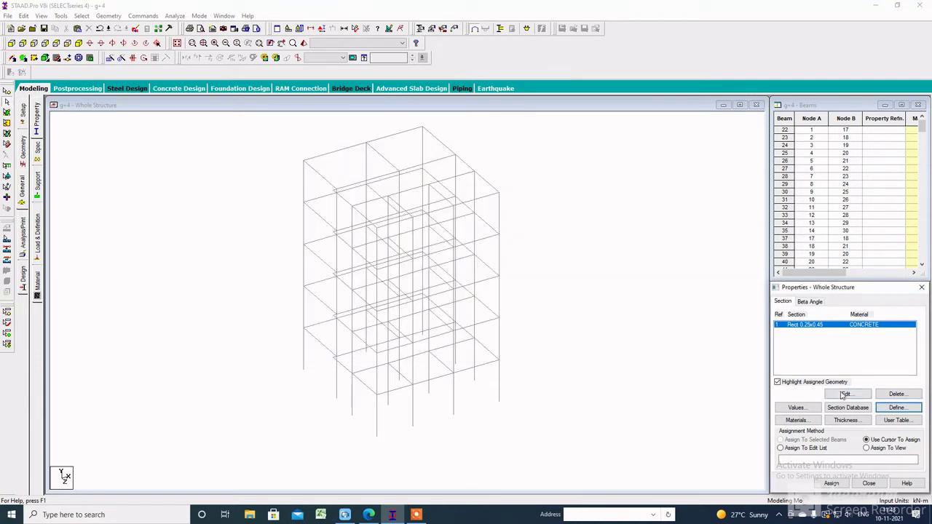
Change the rectangular section's ZD to 0.40 m
{"action": "left_click", "coordinate": [846, 394]}
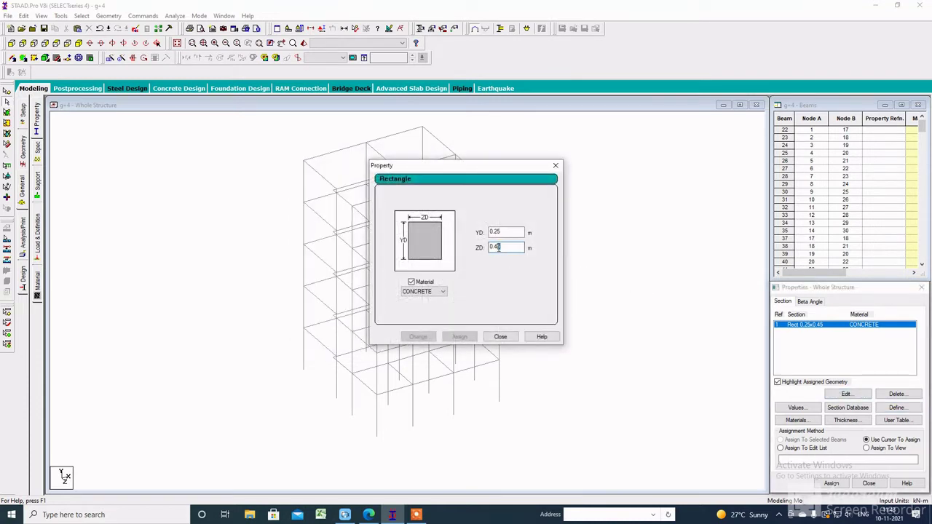
{"action": "type", "text": "0"}
{"action": "left_click", "coordinate": [418, 336]}
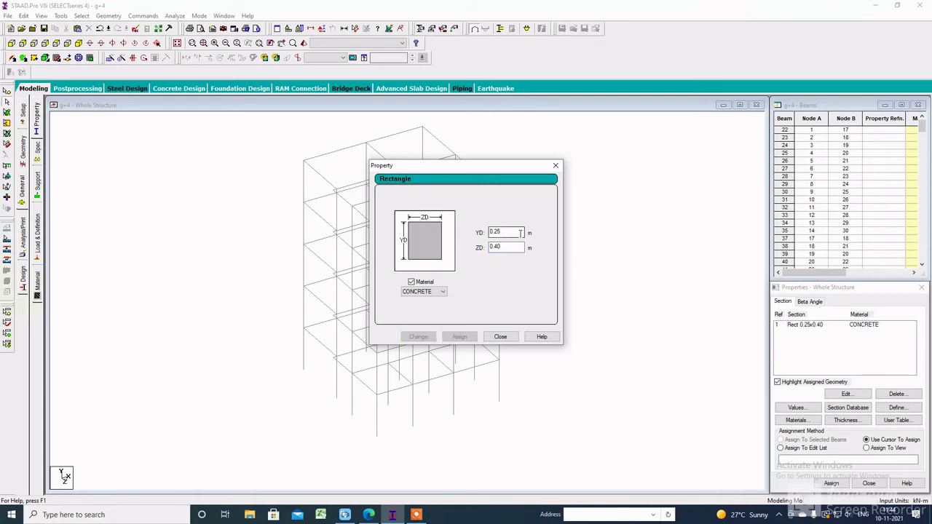
{"action": "left_click", "coordinate": [555, 165]}
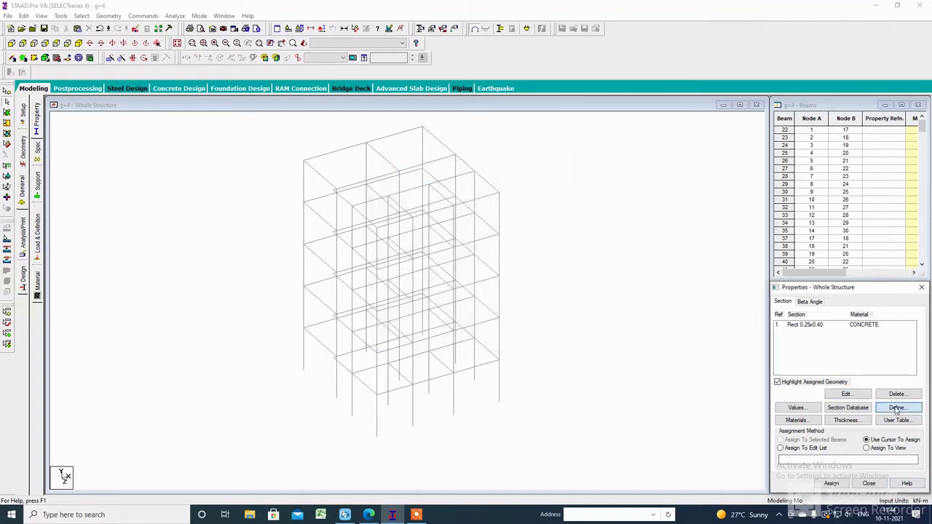
Define two rectangular CONCRETE sections, one with YD 0.35 m and ZD 0.25 m, the other with YD 0.30 m and ZD 0.25 m
{"action": "left_click", "coordinate": [896, 409]}
{"action": "type", "text": "5"}
{"action": "left_click", "coordinate": [487, 344]}
{"action": "left_click", "coordinate": [510, 225]}
{"action": "key", "text": "BackSpace"}
{"action": "type", "text": "0"}
{"action": "left_click", "coordinate": [487, 343]}
Add two more rectangular CONCRETE sections with ZD 0.35 m, using YD 0.30 m and YD 0.40 m, and finish defining sections
{"action": "mouse_move", "coordinate": [507, 227]}
{"action": "left_mouse_down"}
{"action": "mouse_move", "coordinate": [494, 230]}
{"action": "mouse_move", "coordinate": [495, 241]}
{"action": "mouse_move", "coordinate": [495, 226]}
{"action": "left_mouse_up"}
{"action": "type", "text": ".35"}
{"action": "left_click", "coordinate": [487, 344]}
{"action": "type", "text": ".40"}
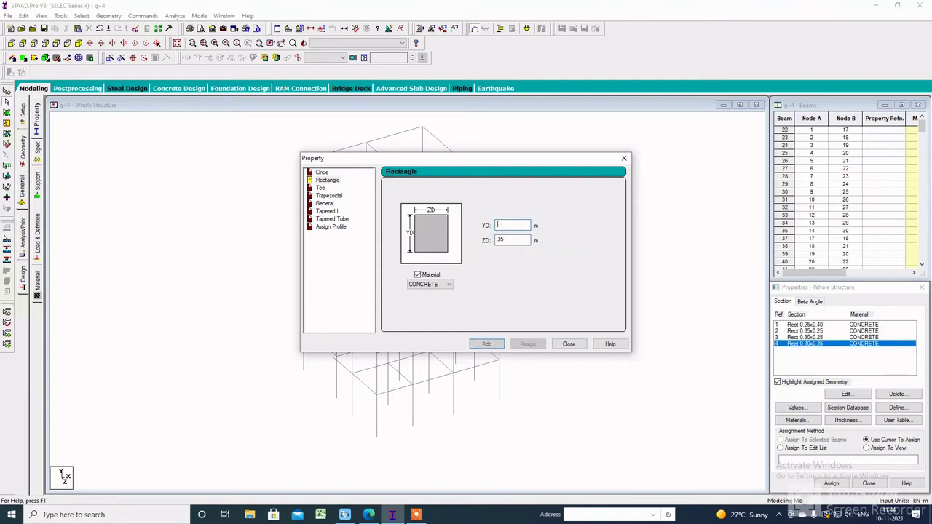
{"action": "left_click", "coordinate": [487, 343]}
{"action": "left_click", "coordinate": [568, 343]}
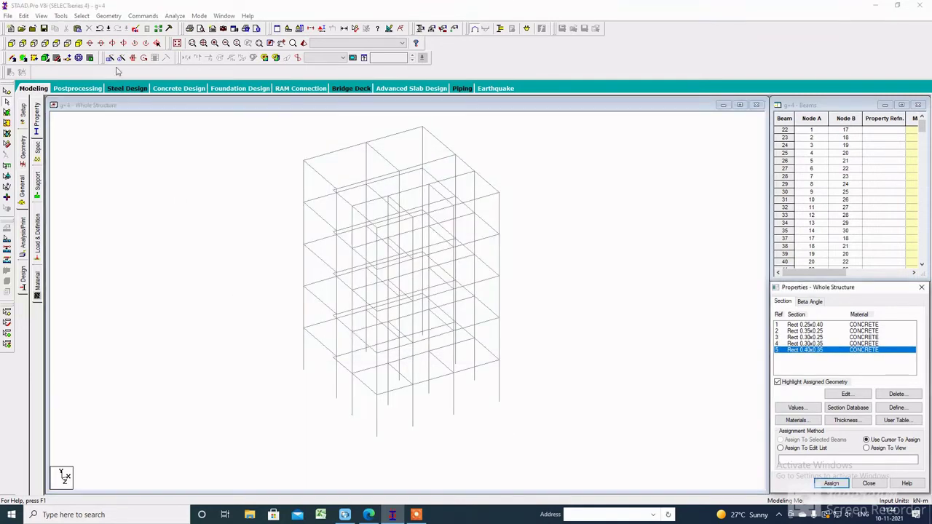
Assign the Rect 0.40x0.35 section to the three interior column lines over their full height
{"action": "left_click", "coordinate": [58, 46]}
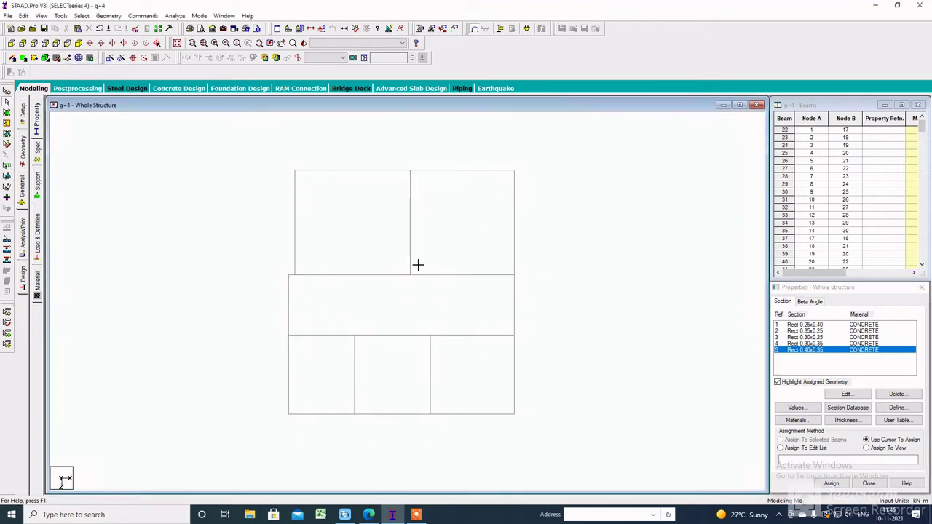
{"action": "left_click", "coordinate": [414, 264]}
{"action": "left_click", "coordinate": [414, 353]}
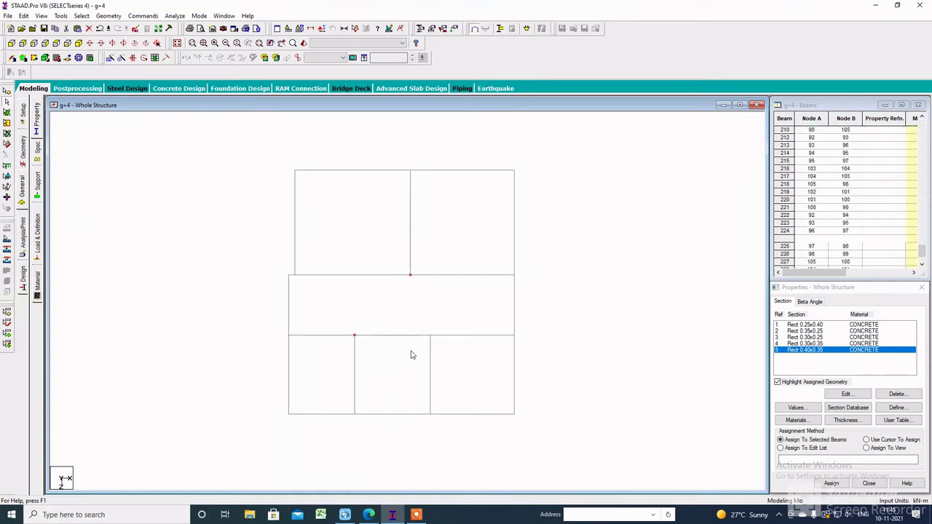
{"action": "left_click", "coordinate": [79, 46]}
{"action": "left_click", "coordinate": [832, 484]}
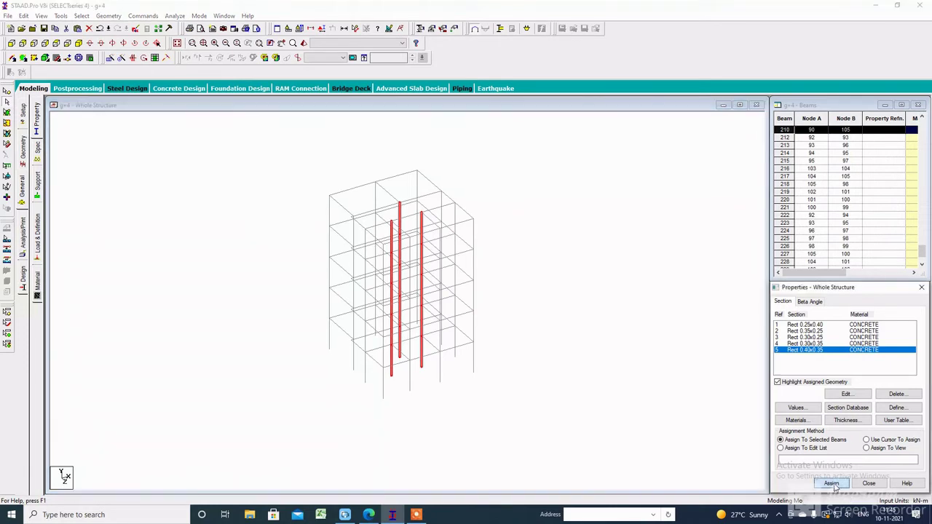
{"action": "left_click", "coordinate": [865, 413]}
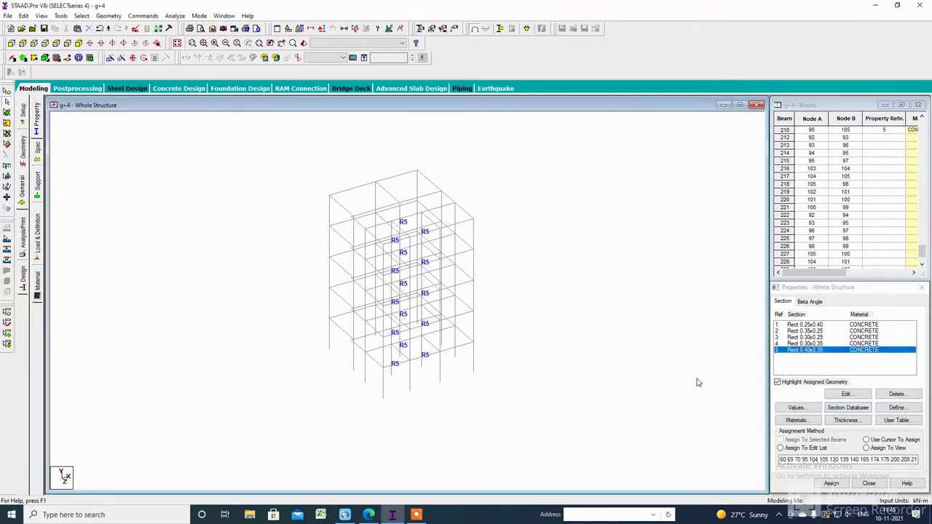
Assign the Rect 0.25x0.40 section to the four corner column lines, declining the auto save
{"action": "left_click", "coordinate": [811, 326]}
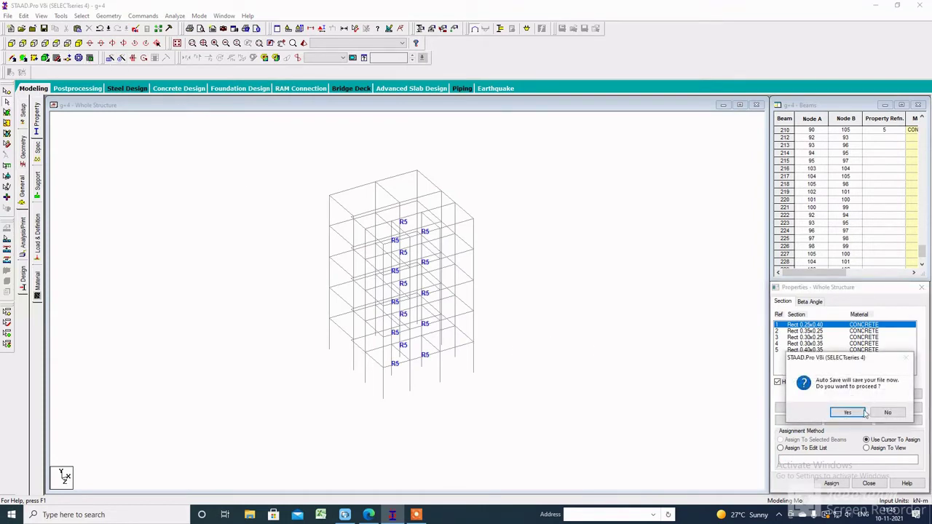
{"action": "left_click", "coordinate": [889, 411]}
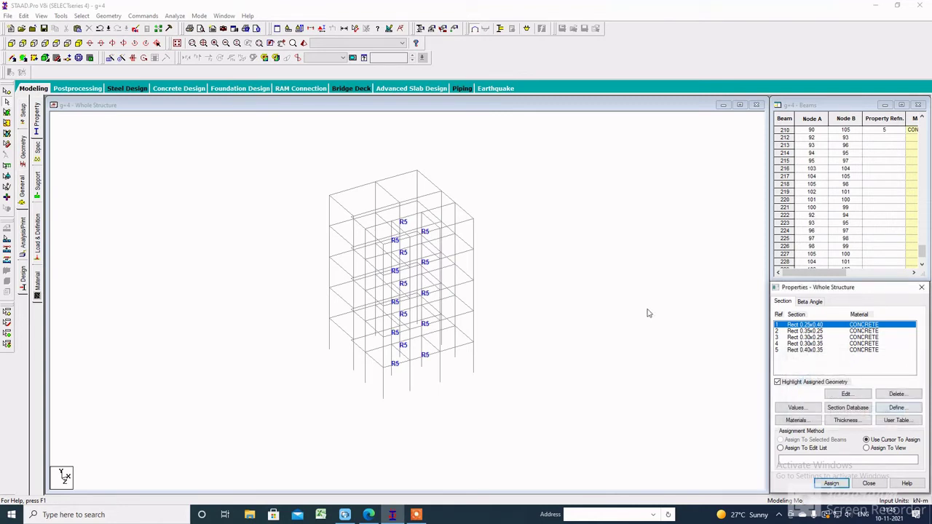
{"action": "left_click", "coordinate": [67, 44]}
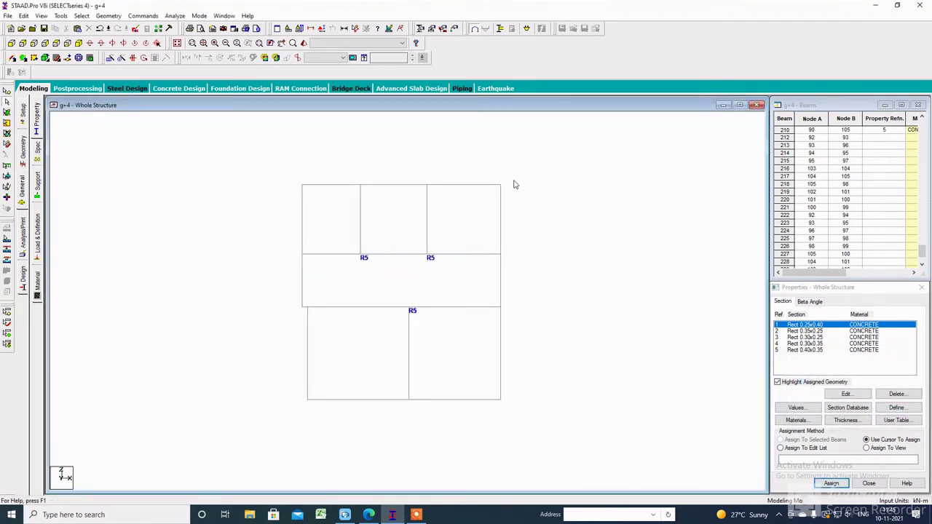
{"action": "left_click", "coordinate": [501, 184]}
{"action": "left_click", "coordinate": [302, 184]}
{"action": "left_click_drag", "start_coordinate": [317, 387], "coordinate": [291, 408]}
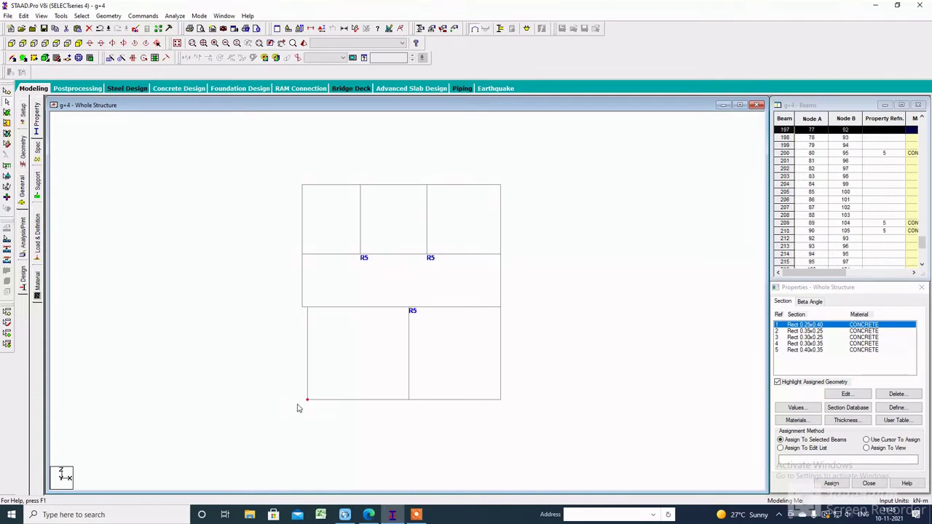
{"action": "left_click_drag", "start_coordinate": [318, 176], "coordinate": [276, 210], "text": "ctrl"}
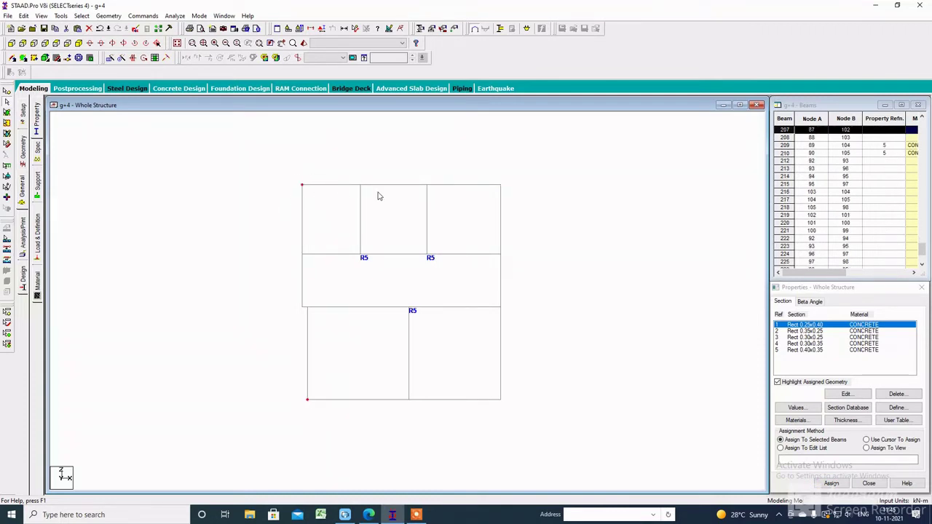
{"action": "left_click_drag", "start_coordinate": [511, 175], "coordinate": [493, 200], "text": "ctrl"}
{"action": "left_click_drag", "start_coordinate": [519, 382], "coordinate": [492, 409], "text": "ctrl"}
{"action": "left_click", "coordinate": [830, 483]}
{"action": "left_click", "coordinate": [864, 416]}
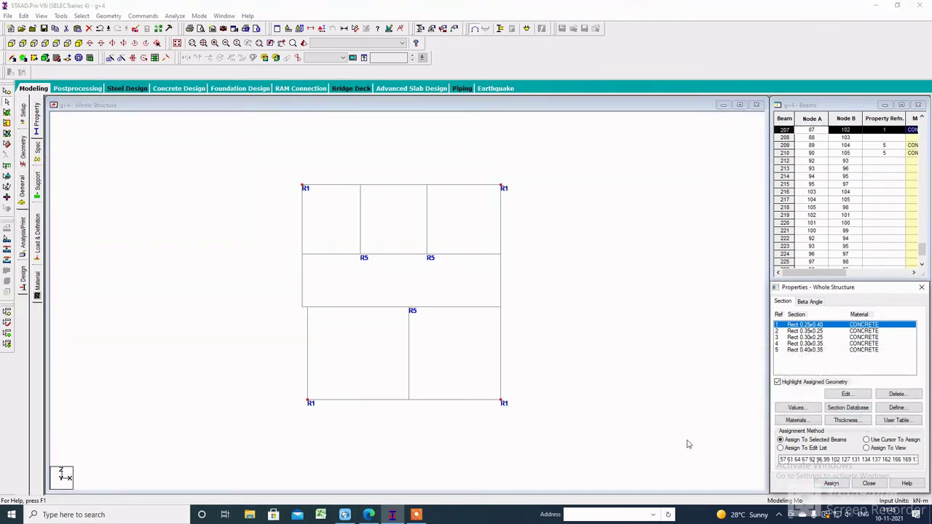
{"action": "left_click", "coordinate": [800, 331]}
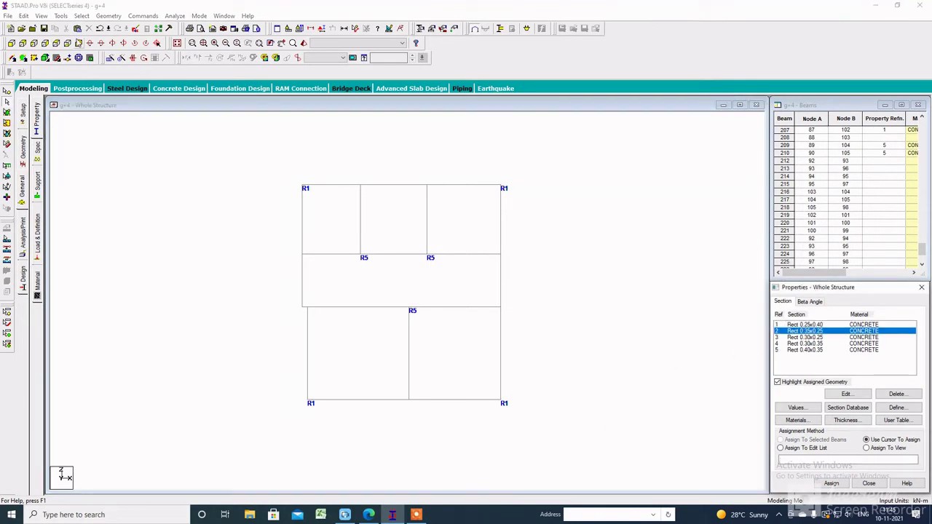
{"action": "left_click", "coordinate": [78, 43]}
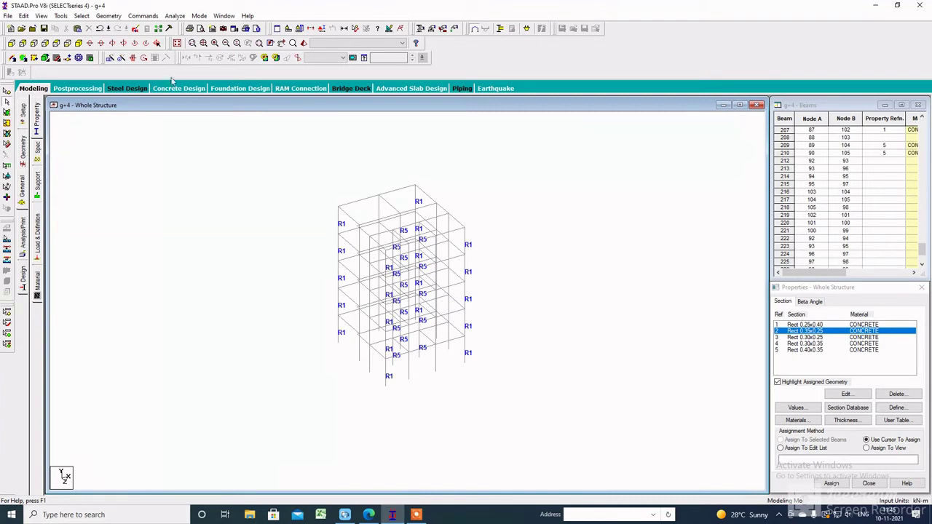
{"action": "left_click", "coordinate": [67, 43]}
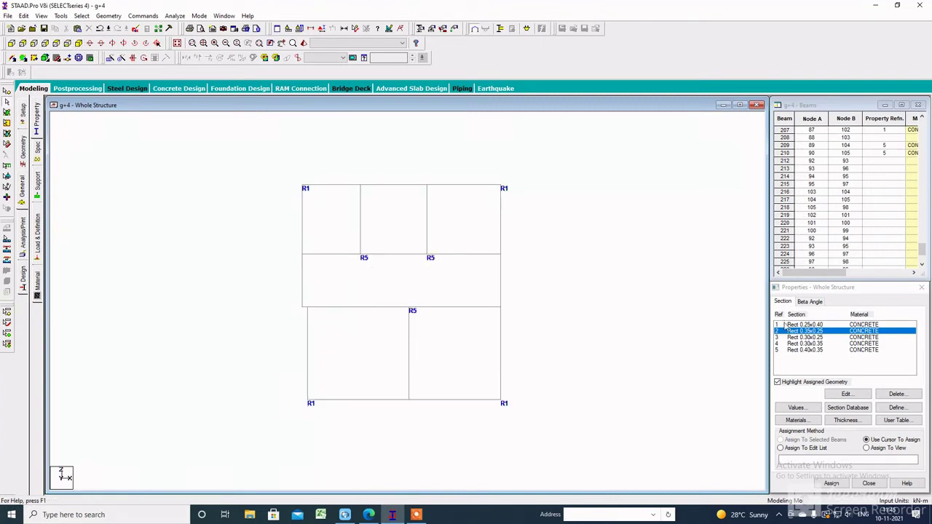
Assign the Rect 0.30x0.25 section to all interior beams, lengthwise and crosswise, on every floor
{"action": "left_click", "coordinate": [824, 339]}
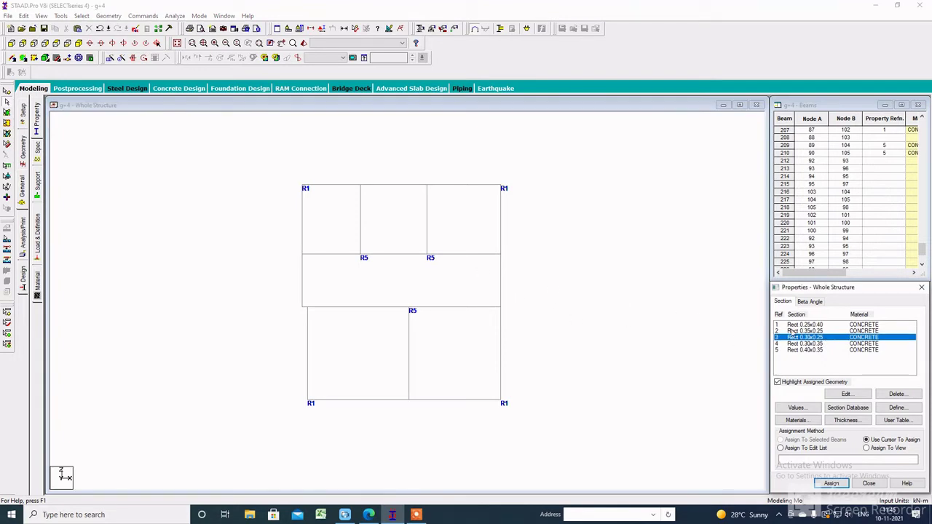
{"action": "left_click", "coordinate": [390, 257]}
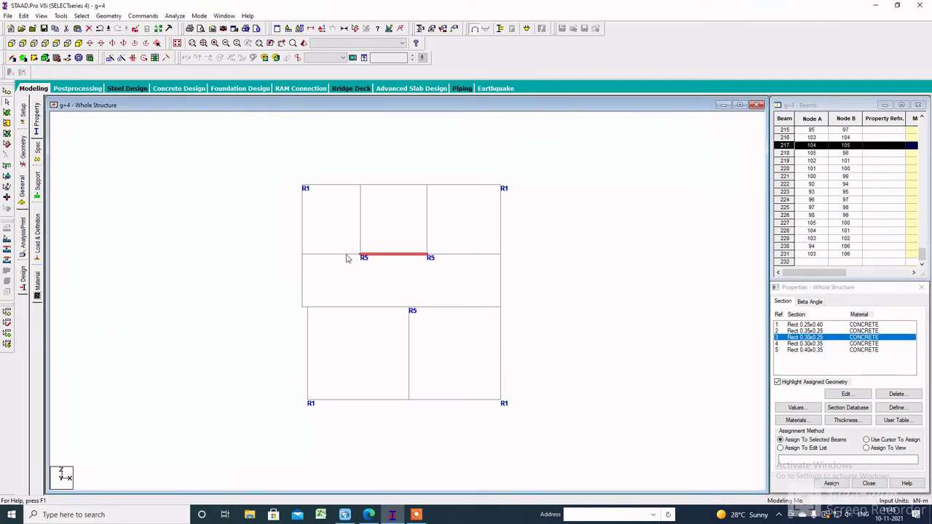
{"action": "left_click", "coordinate": [346, 256], "text": "ctrl"}
{"action": "left_click", "coordinate": [359, 224], "text": "ctrl"}
{"action": "left_click", "coordinate": [428, 225], "text": "ctrl"}
{"action": "left_click_drag", "start_coordinate": [485, 236], "coordinate": [449, 344], "text": "ctrl"}
{"action": "left_click", "coordinate": [408, 325], "text": "ctrl"}
{"action": "left_click_drag", "start_coordinate": [391, 289], "coordinate": [308, 303], "text": "ctrl"}
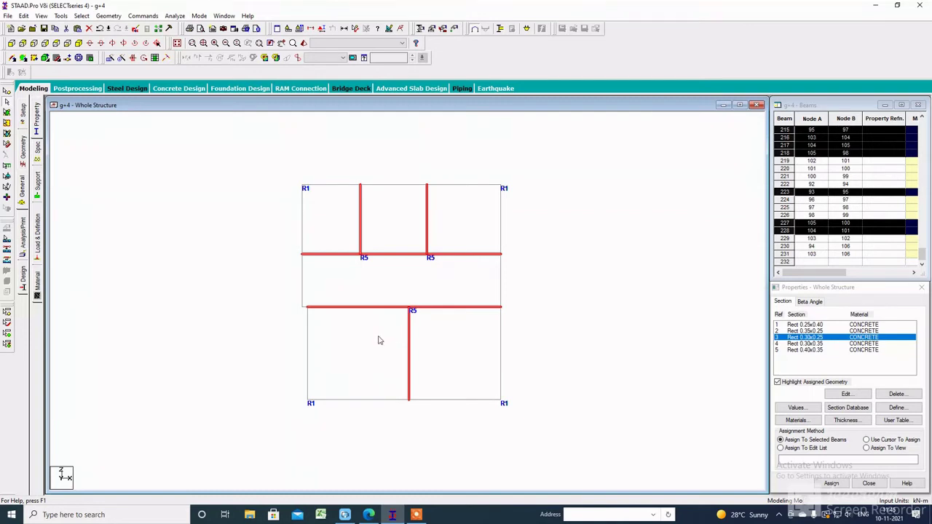
{"action": "left_click", "coordinate": [79, 43]}
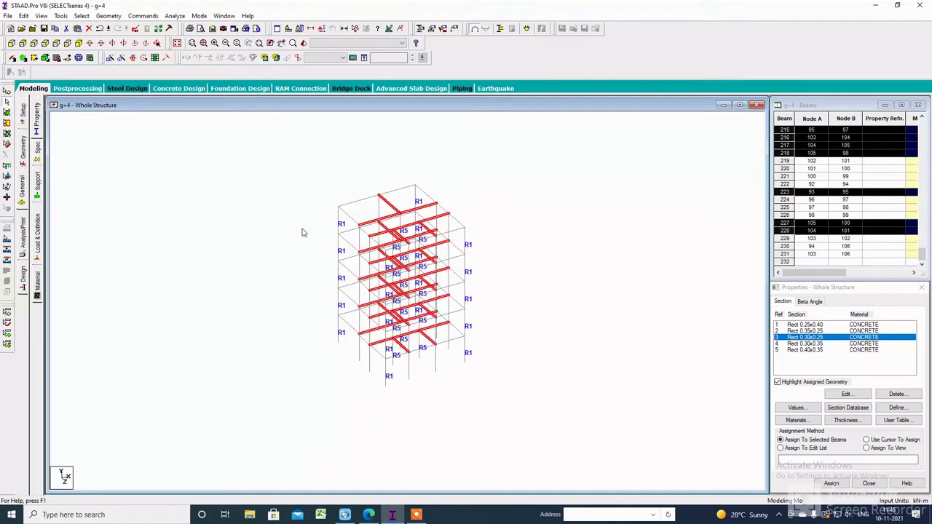
{"action": "left_click", "coordinate": [836, 483]}
{"action": "left_click", "coordinate": [862, 413]}
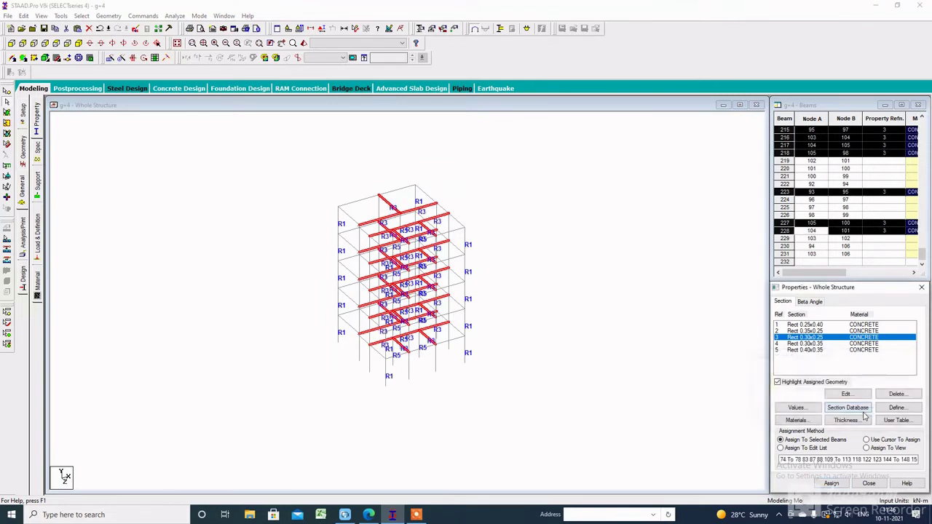
Choose the Rect 0.35x0.25 section and select the beams along the three-bay outer edge of the plan on every floor
{"action": "left_click", "coordinate": [821, 331]}
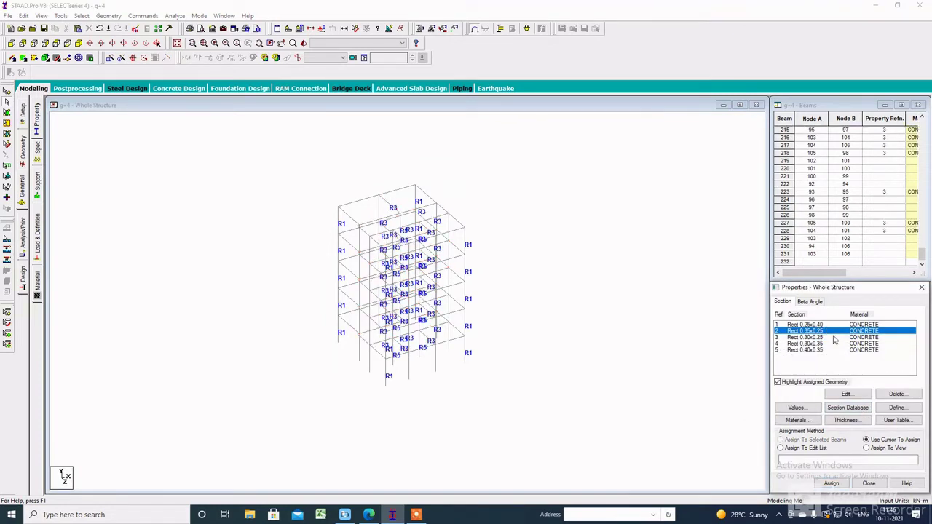
{"action": "left_click", "coordinate": [813, 344]}
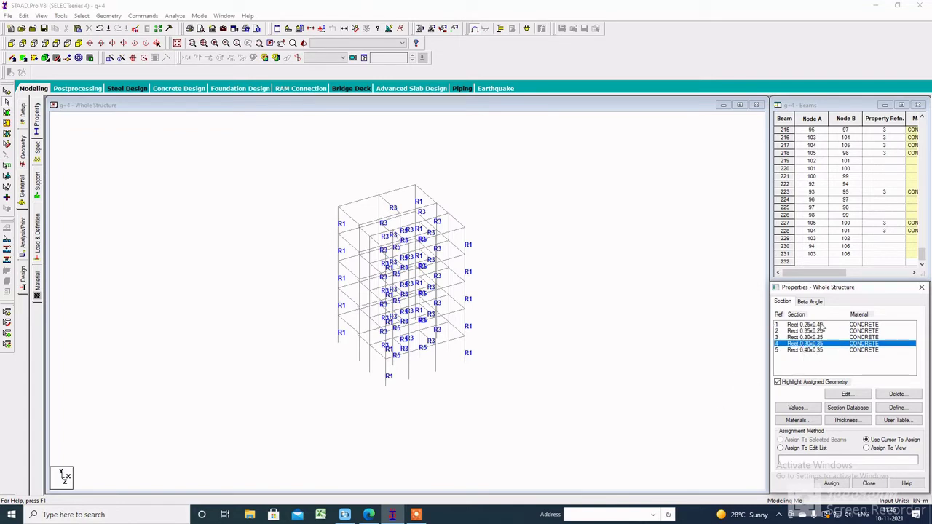
{"action": "left_click", "coordinate": [814, 332]}
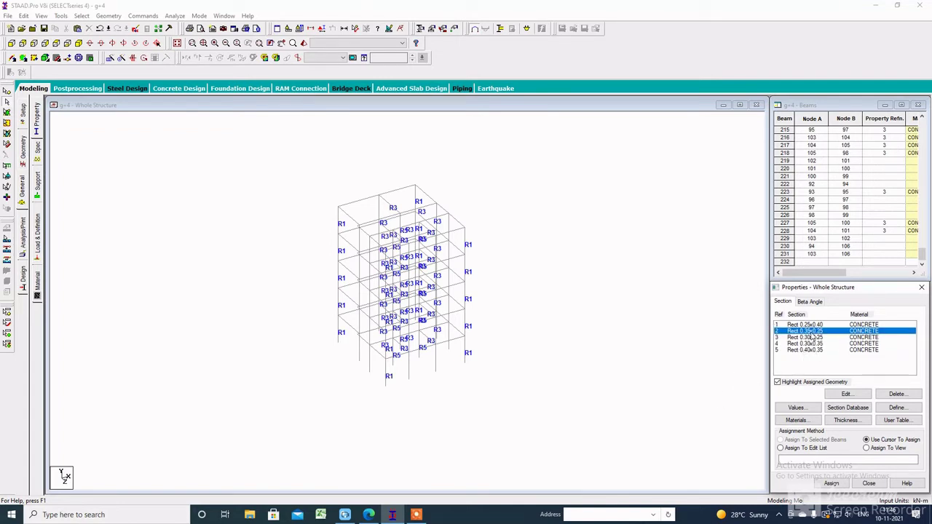
{"action": "left_click", "coordinate": [67, 43]}
{"action": "left_click", "coordinate": [337, 186]}
{"action": "left_click", "coordinate": [378, 187], "text": "ctrl"}
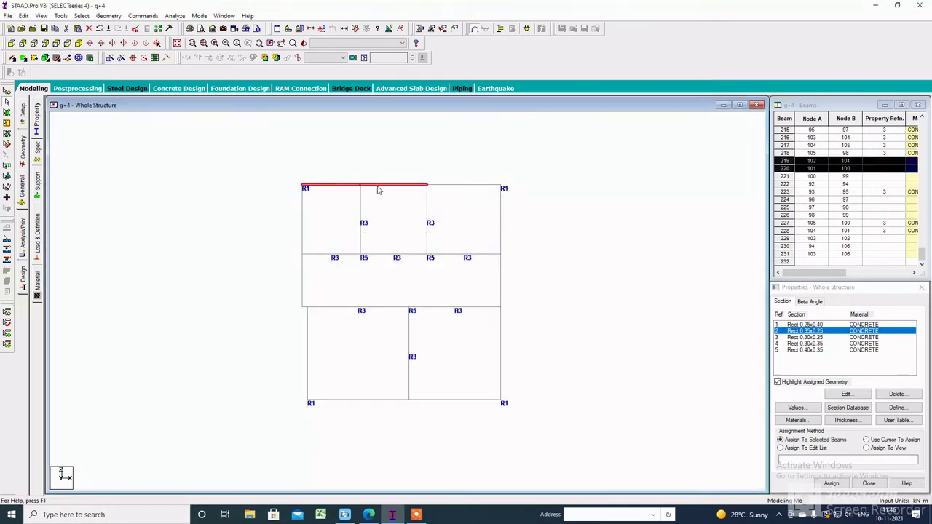
{"action": "left_click", "coordinate": [462, 186], "text": "ctrl"}
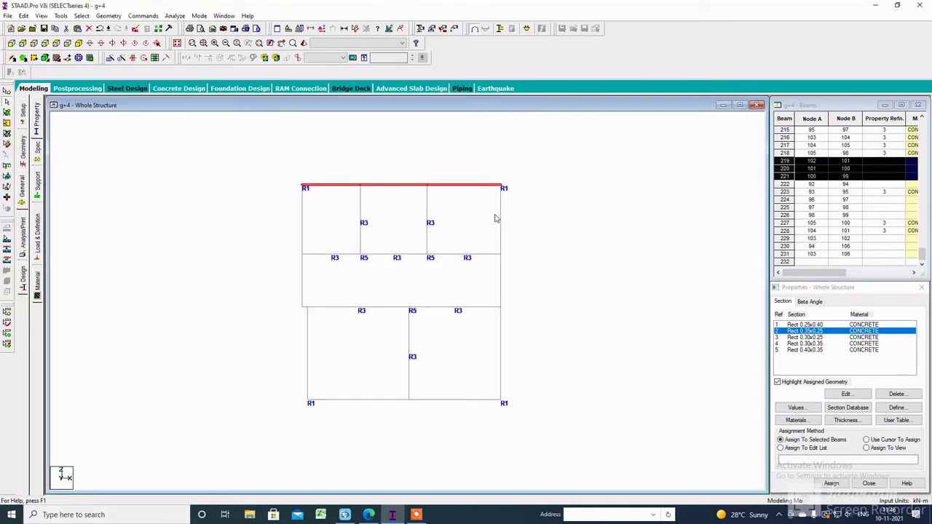
Extend the selection to the remaining perimeter beams, including the short offset beam at the step in the outline, and check it in 3D
{"action": "left_click", "coordinate": [500, 291], "text": "ctrl"}
{"action": "left_click", "coordinate": [501, 357], "text": "ctrl"}
{"action": "left_click", "coordinate": [464, 400], "text": "ctrl"}
{"action": "left_click", "coordinate": [379, 400], "text": "ctrl"}
{"action": "left_click", "coordinate": [307, 343], "text": "ctrl"}
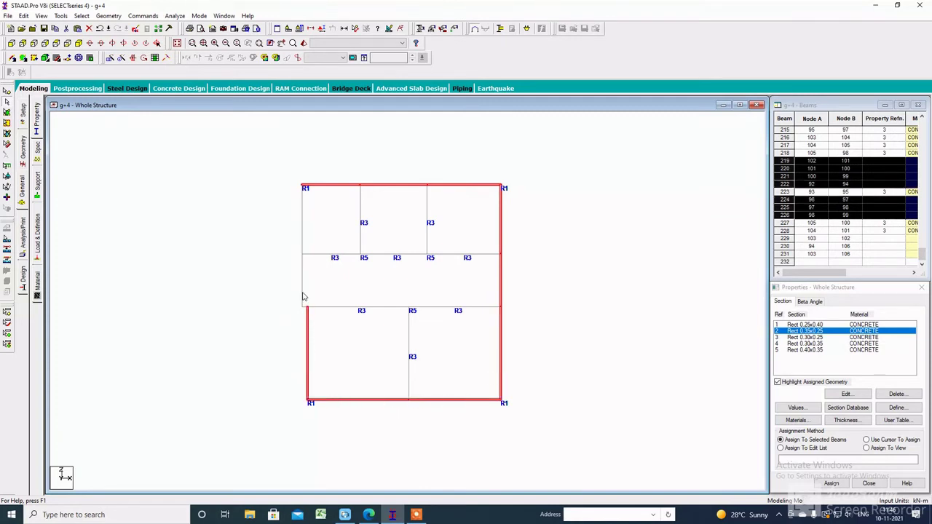
{"action": "left_click", "coordinate": [302, 293], "text": "ctrl"}
{"action": "left_click", "coordinate": [302, 213], "text": "ctrl"}
{"action": "scroll", "coordinate": [308, 294], "scroll_direction": "up", "scroll_amount": 3}
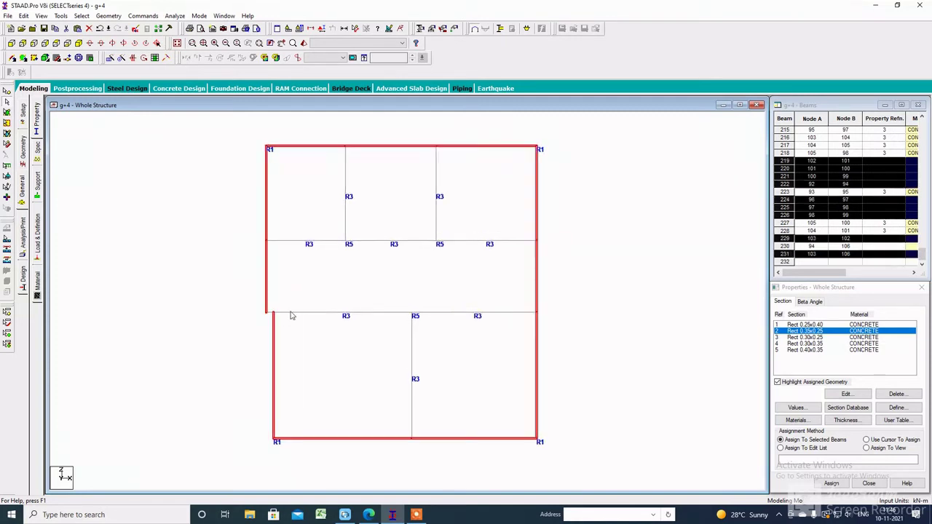
{"action": "left_click", "coordinate": [187, 325], "text": "ctrl"}
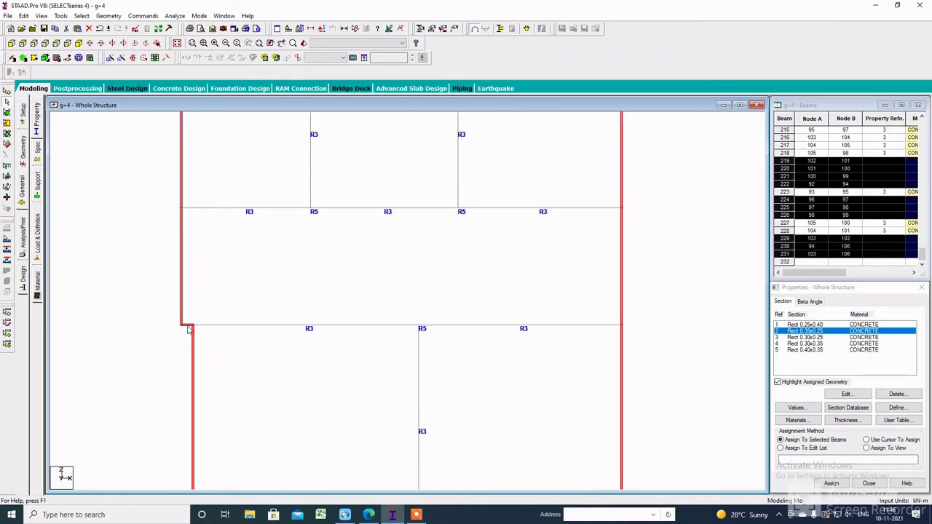
{"action": "scroll", "coordinate": [336, 276], "scroll_direction": "down", "scroll_amount": 3}
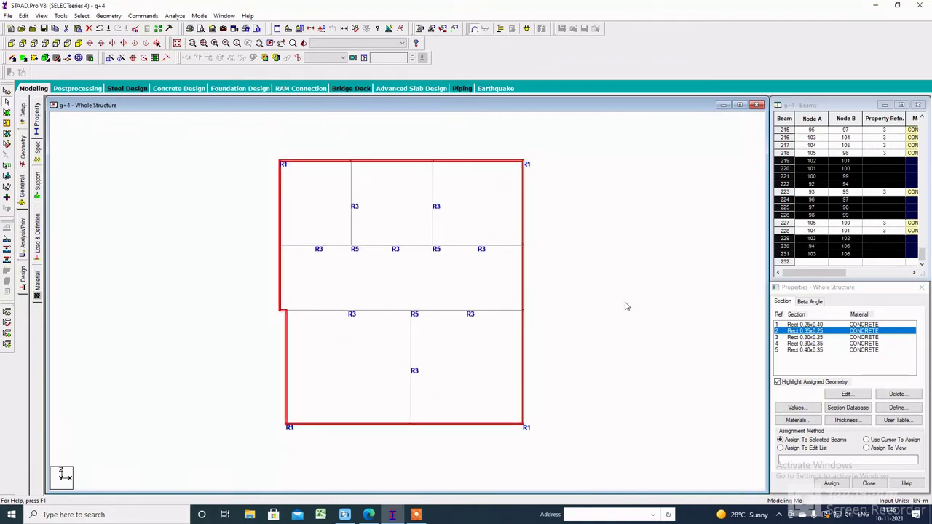
{"action": "scroll", "coordinate": [625, 305], "scroll_direction": "down", "scroll_amount": 1}
{"action": "left_click", "coordinate": [79, 43]}
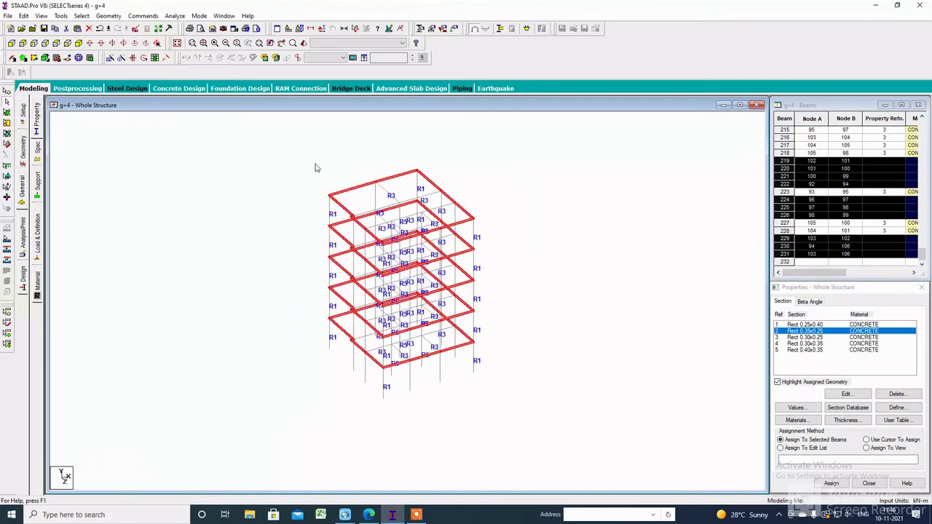
{"action": "key", "text": "Right"}
{"action": "key", "text": "Right"}
{"action": "key", "text": "Right"}
{"action": "key", "text": "Right"}
{"action": "key", "text": "Right"}
{"action": "key", "text": "Right"}
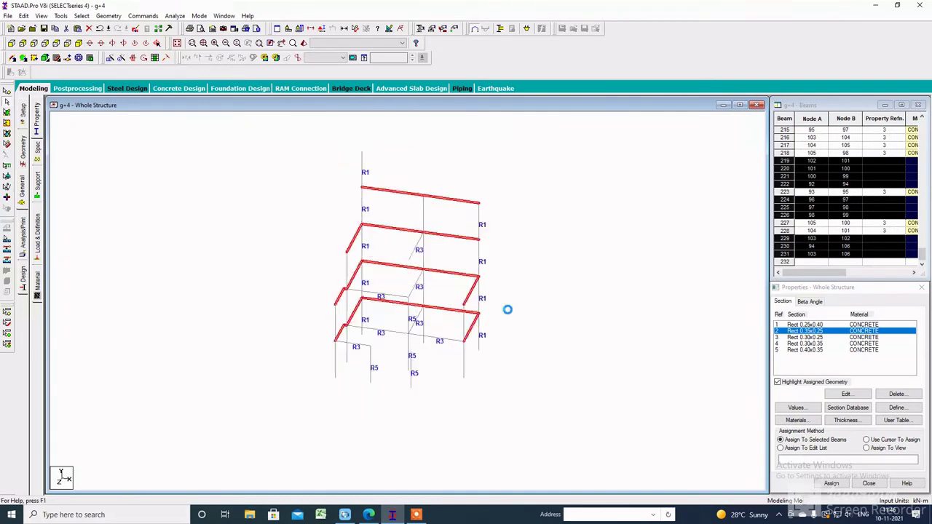
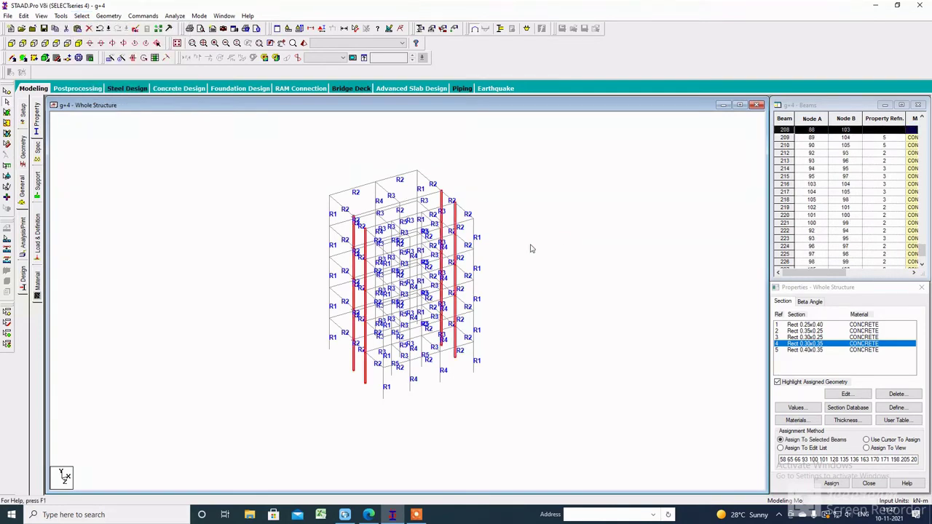
Highlight the members assigned to the defined sections one section at a time to review the column and beam assignments
{"action": "left_click", "coordinate": [712, 294]}
{"action": "left_click", "coordinate": [794, 325]}
{"action": "left_click", "coordinate": [797, 337]}
{"action": "left_click", "coordinate": [797, 349]}
{"action": "left_click", "coordinate": [797, 343]}
{"action": "left_click", "coordinate": [797, 350]}
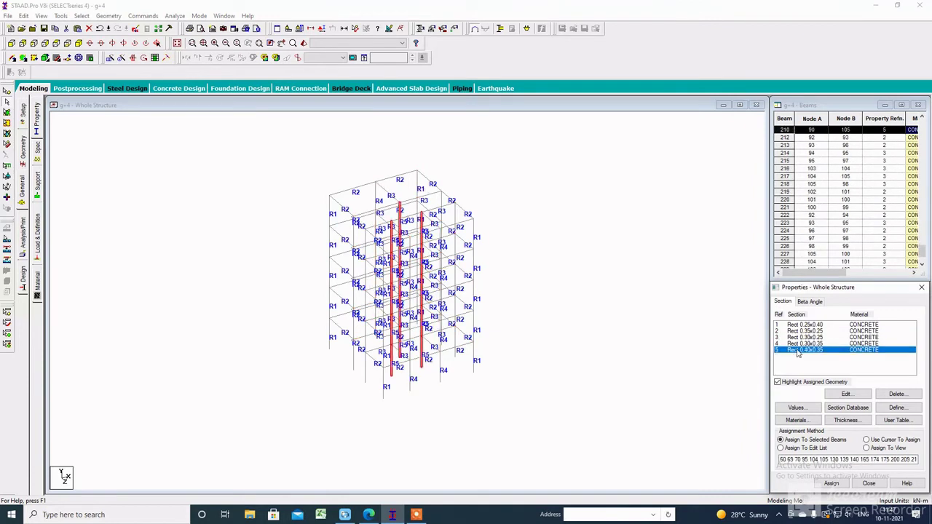
{"action": "left_click", "coordinate": [797, 345]}
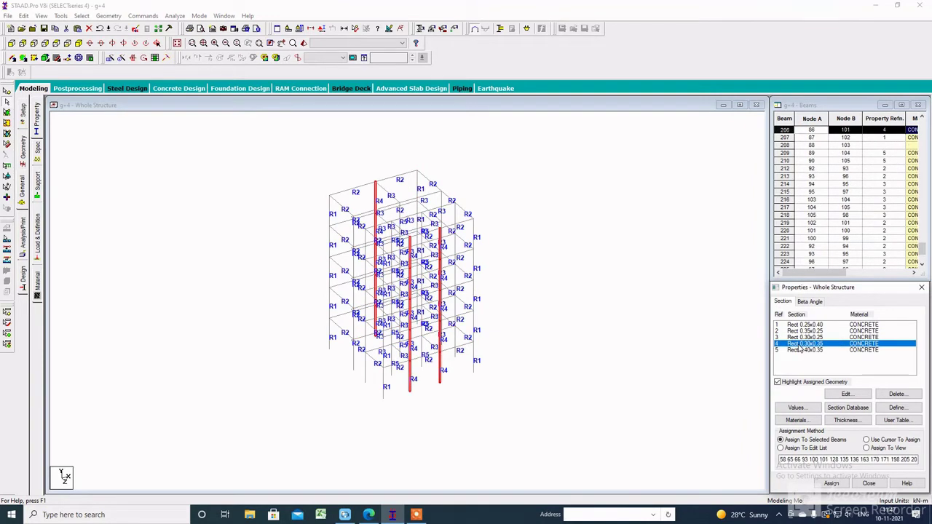
Select the remaining columns that have no property and assign the Rect 0.30x0.35 section to them
{"action": "left_click", "coordinate": [77, 44]}
{"action": "left_click", "coordinate": [81, 16]}
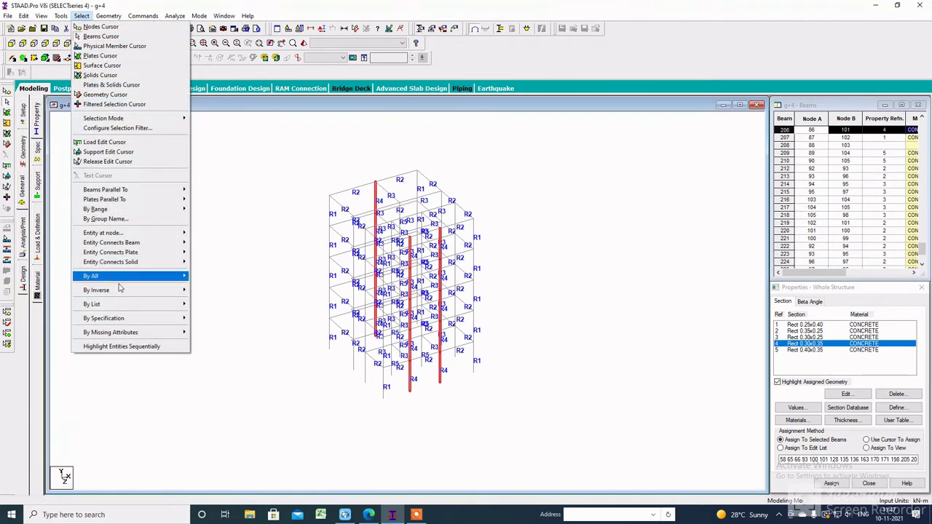
{"action": "mouse_move", "coordinate": [140, 334]}
{"action": "left_click", "coordinate": [243, 333]}
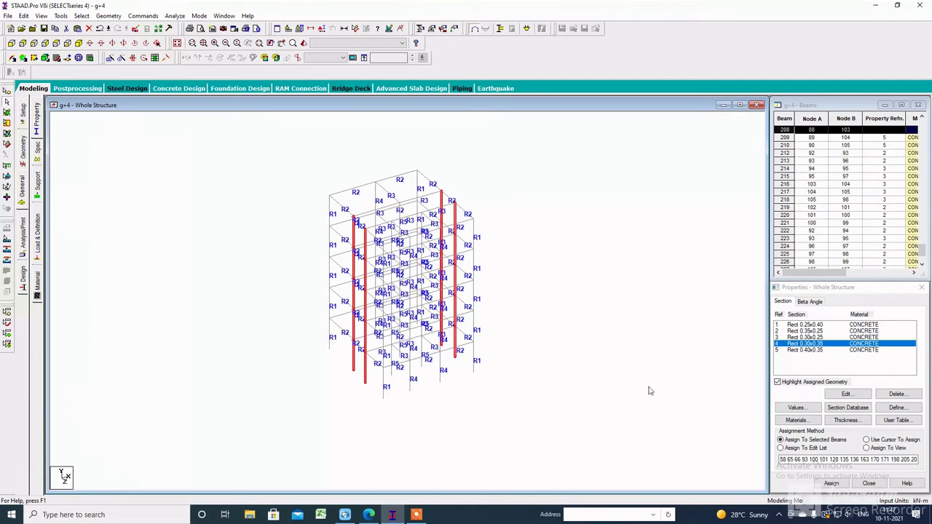
{"action": "left_click", "coordinate": [832, 483]}
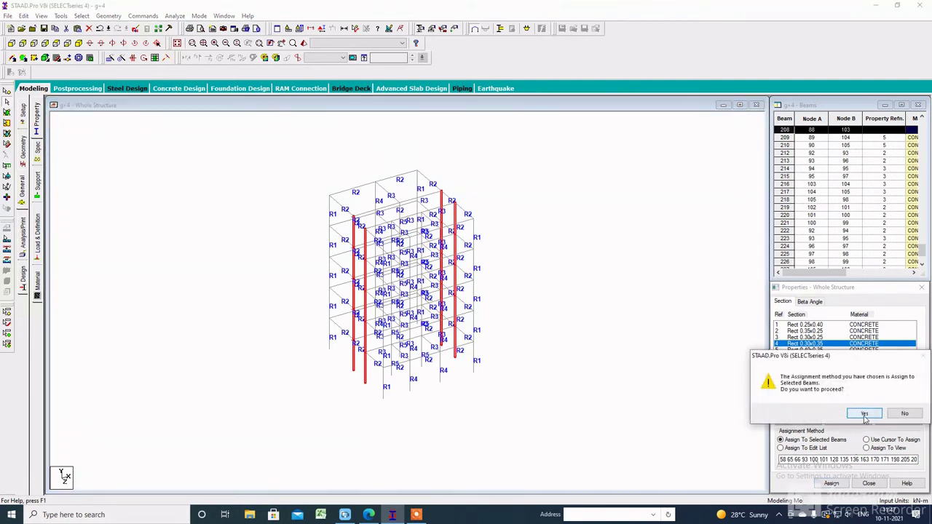
{"action": "left_click", "coordinate": [864, 414]}
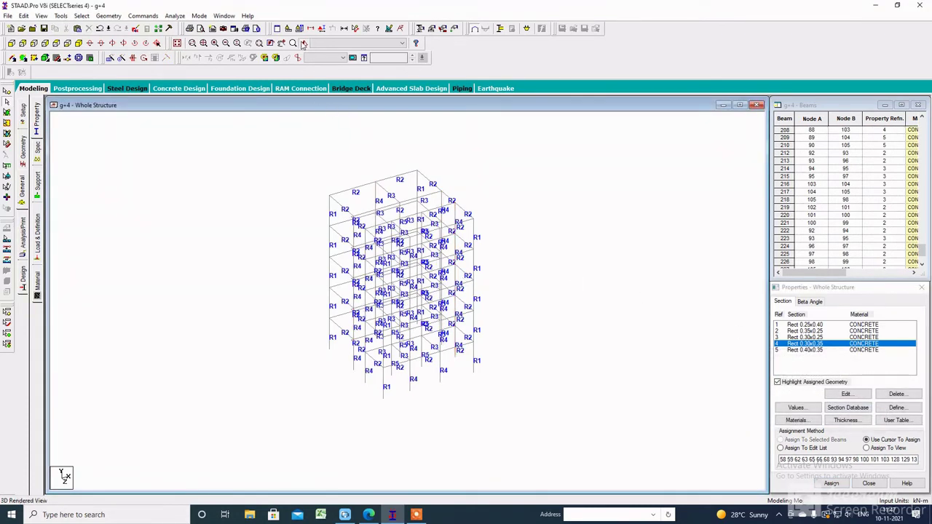
Render the whole frame in 3D on a black background, enlarge the view and inspect the assigned member sections
{"action": "left_click", "coordinate": [304, 43]}
{"action": "right_click", "coordinate": [653, 278]}
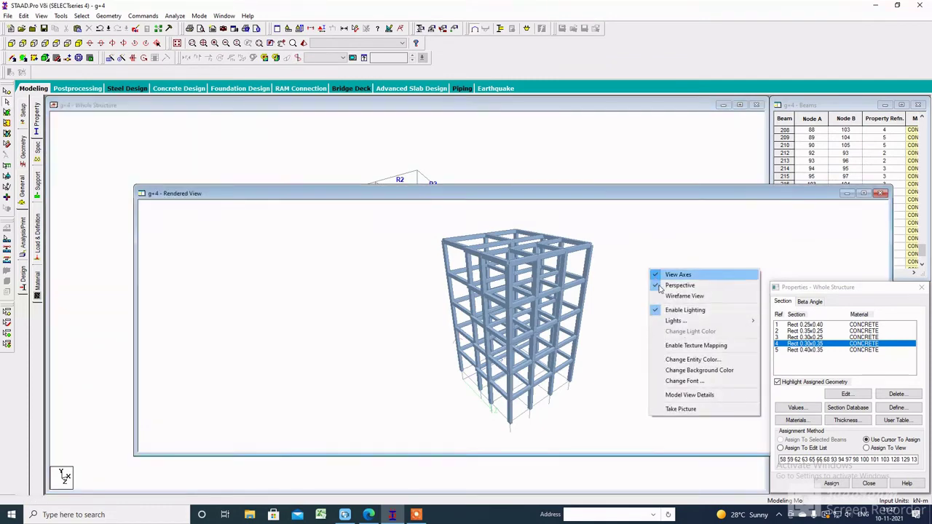
{"action": "left_click", "coordinate": [707, 372]}
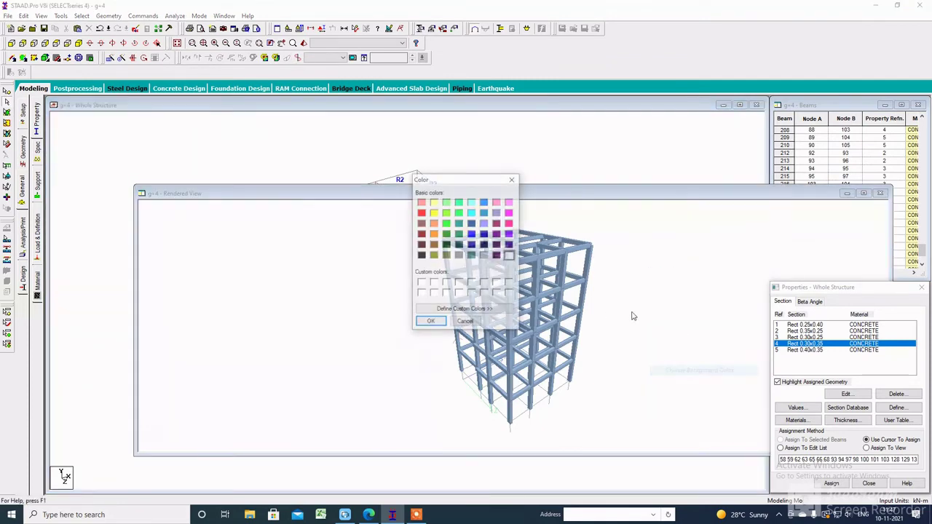
{"action": "left_click", "coordinate": [421, 254]}
{"action": "left_click", "coordinate": [430, 321]}
{"action": "left_click", "coordinate": [863, 193]}
{"action": "scroll", "coordinate": [377, 301], "scroll_direction": "up", "scroll_amount": 3}
{"action": "middle_click_drag", "start_coordinate": [377, 300], "coordinate": [652, 372]}
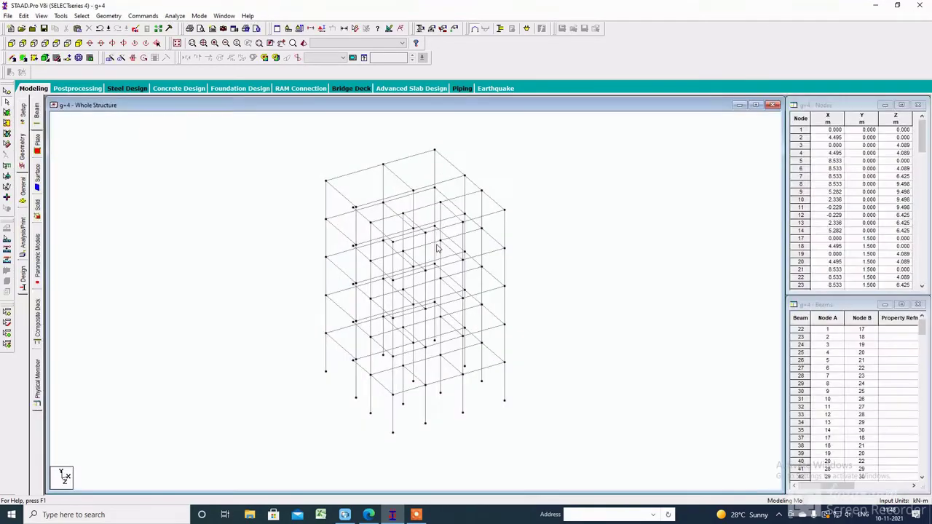
Set the structure diagram's 3D Sections display to Sections Outline for the whole frame
{"action": "middle_click_drag", "start_coordinate": [436, 248], "coordinate": [357, 265]}
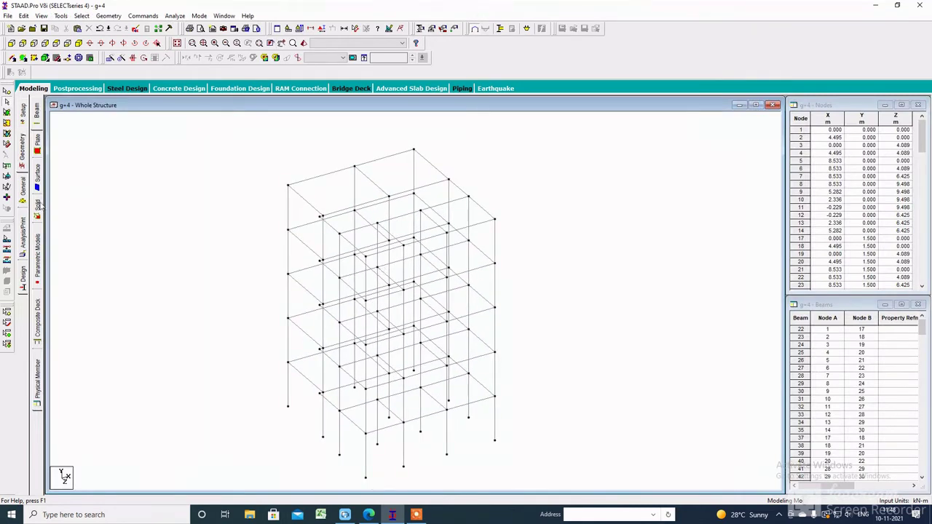
{"action": "left_click", "coordinate": [41, 15]}
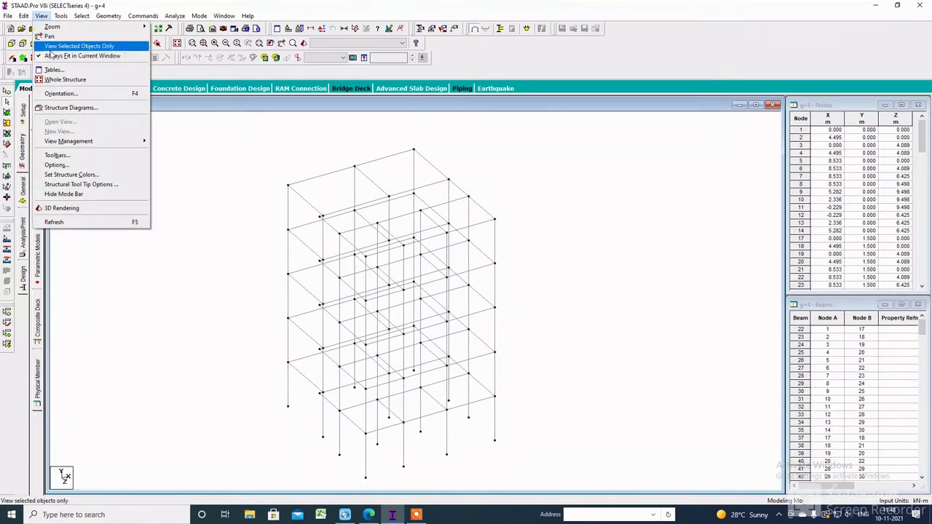
{"action": "left_click", "coordinate": [66, 107]}
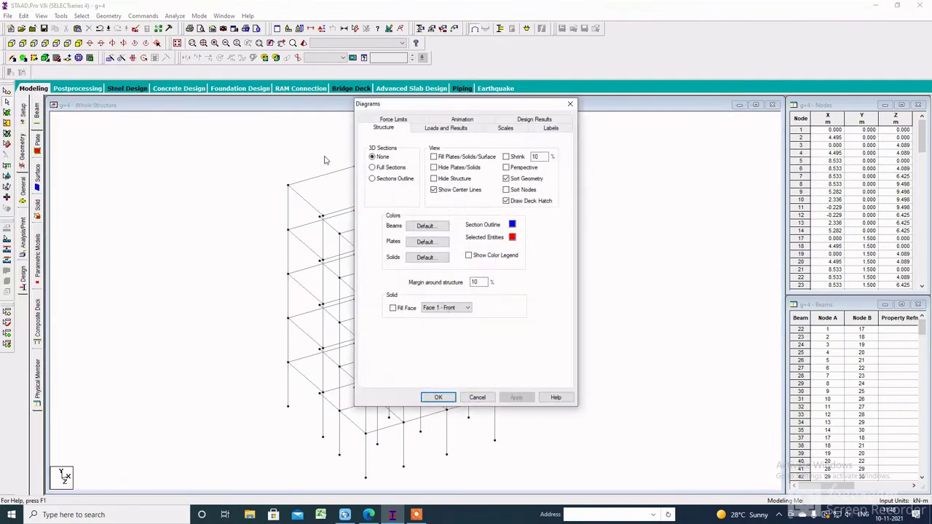
{"action": "left_click", "coordinate": [387, 180]}
{"action": "left_click", "coordinate": [516, 397]}
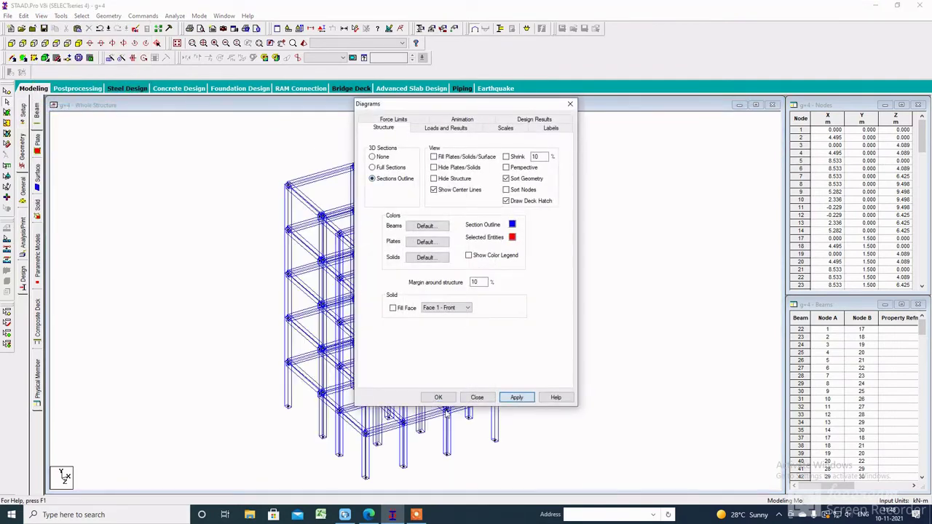
{"action": "left_click", "coordinate": [439, 397]}
Examine the orientation of the column section outlines in plan, from above and below, picking the corner column on the three-bay edge
{"action": "left_click", "coordinate": [60, 45]}
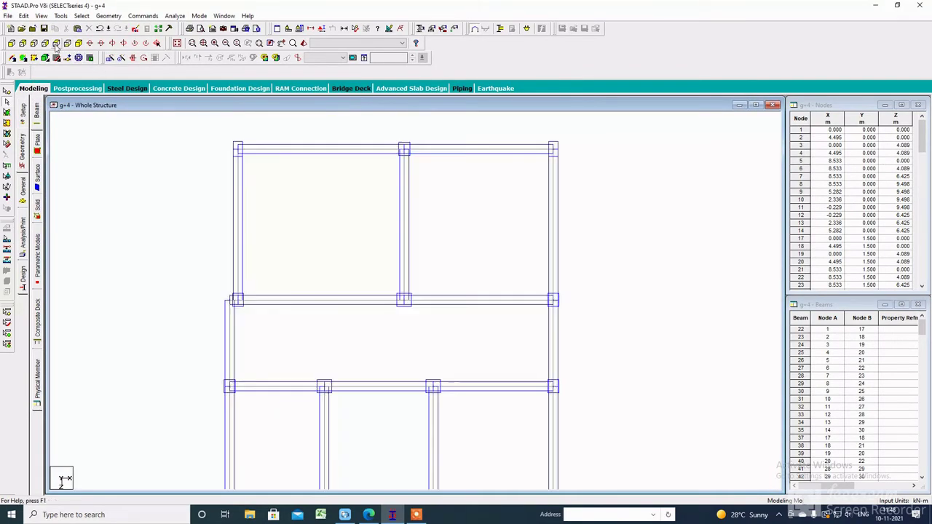
{"action": "left_click", "coordinate": [76, 54]}
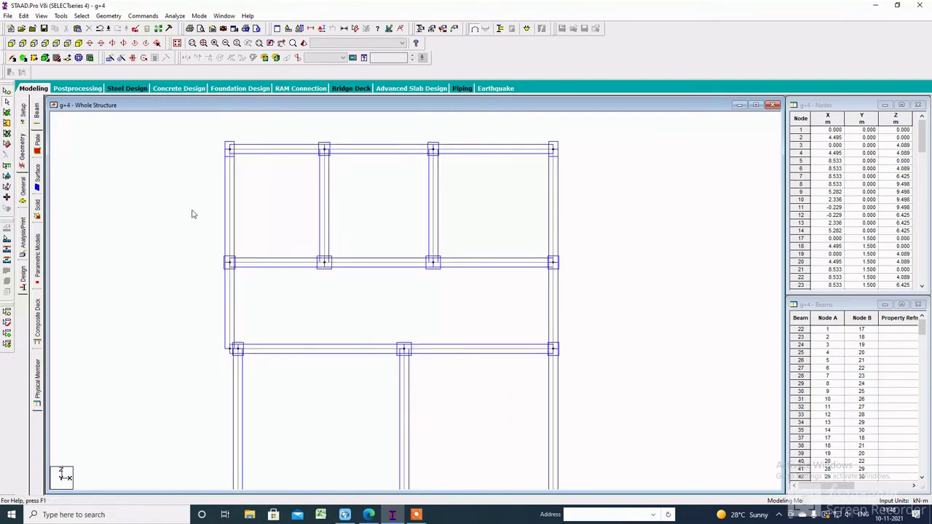
{"action": "scroll", "coordinate": [267, 327], "scroll_direction": "down", "scroll_amount": 2}
{"action": "middle_click_drag", "start_coordinate": [269, 327], "coordinate": [272, 297]}
{"action": "scroll", "coordinate": [247, 294], "scroll_direction": "up", "scroll_amount": 2}
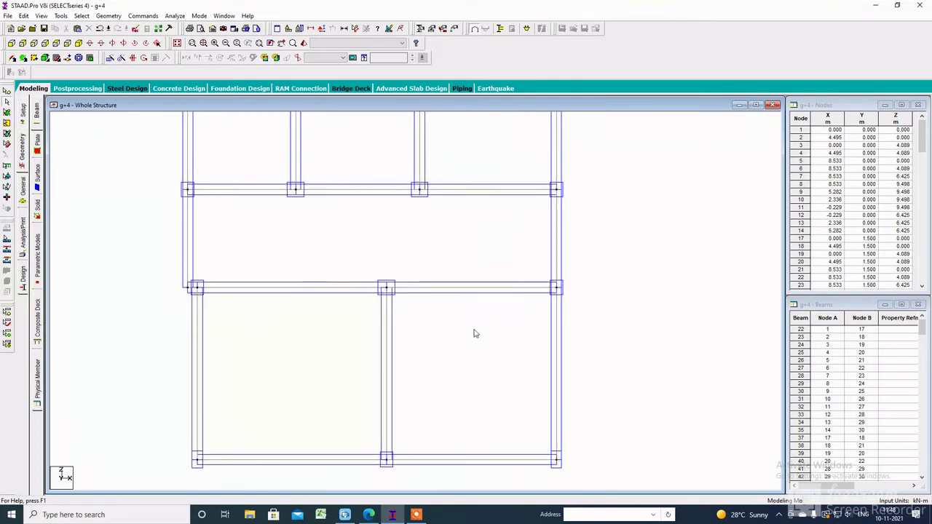
{"action": "scroll", "coordinate": [495, 340], "scroll_direction": "down", "scroll_amount": 3}
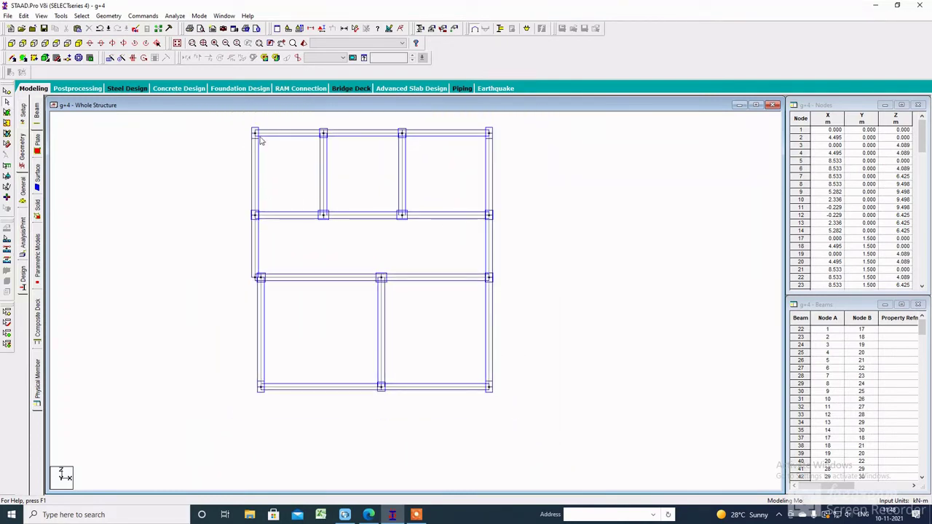
{"action": "left_click_drag", "start_coordinate": [235, 151], "coordinate": [236, 155]}
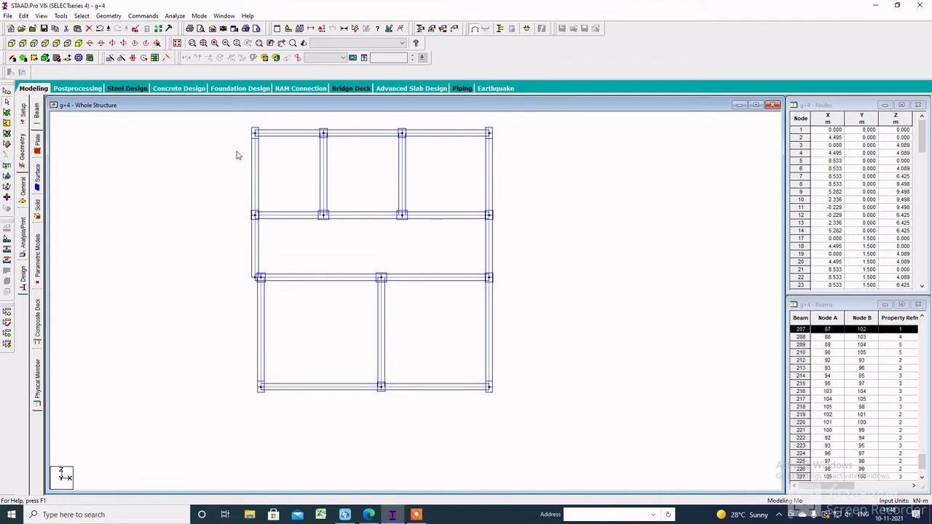
Create a beta angle of 90 degrees in the member properties
{"action": "left_click", "coordinate": [22, 187]}
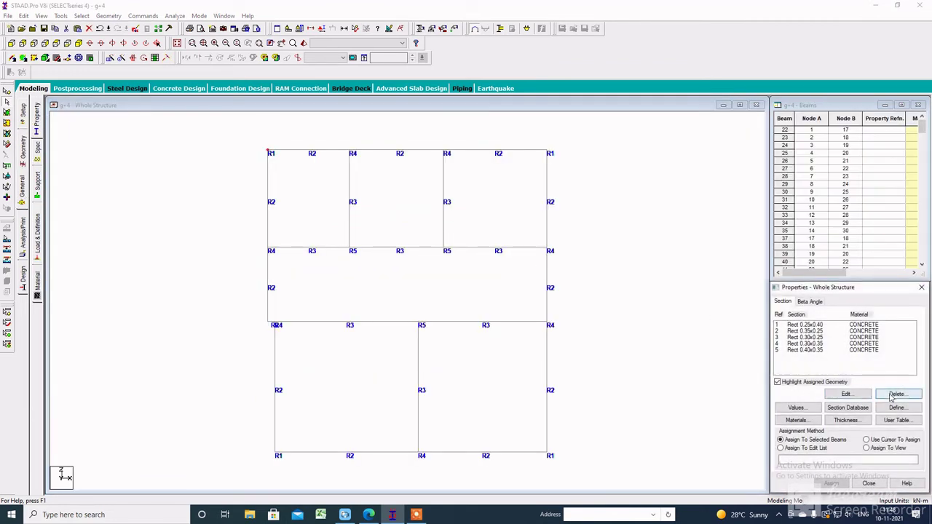
{"action": "left_click", "coordinate": [816, 303]}
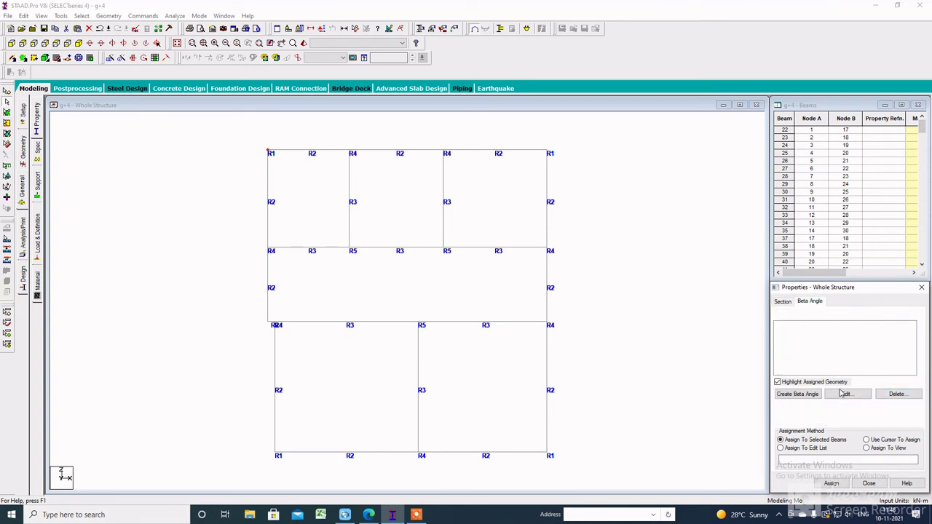
{"action": "left_click", "coordinate": [795, 393]}
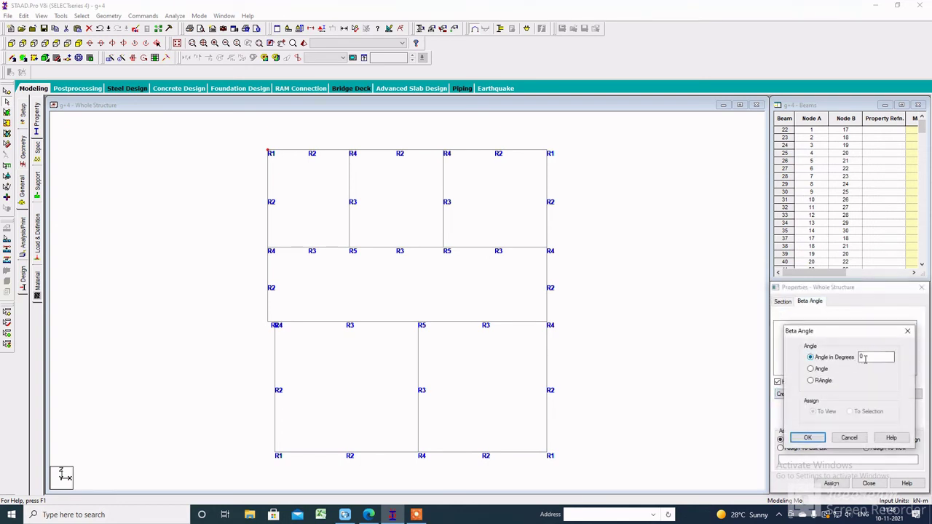
{"action": "key", "text": "Return"}
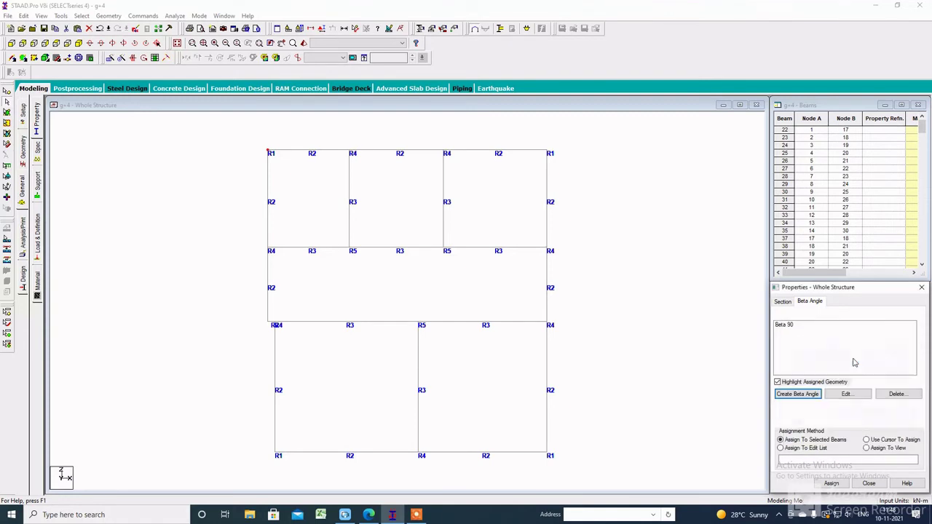
Assign Beta 90 to the corner column at the three-bay outer edge, on the side where the outline steps
{"action": "left_click", "coordinate": [792, 326]}
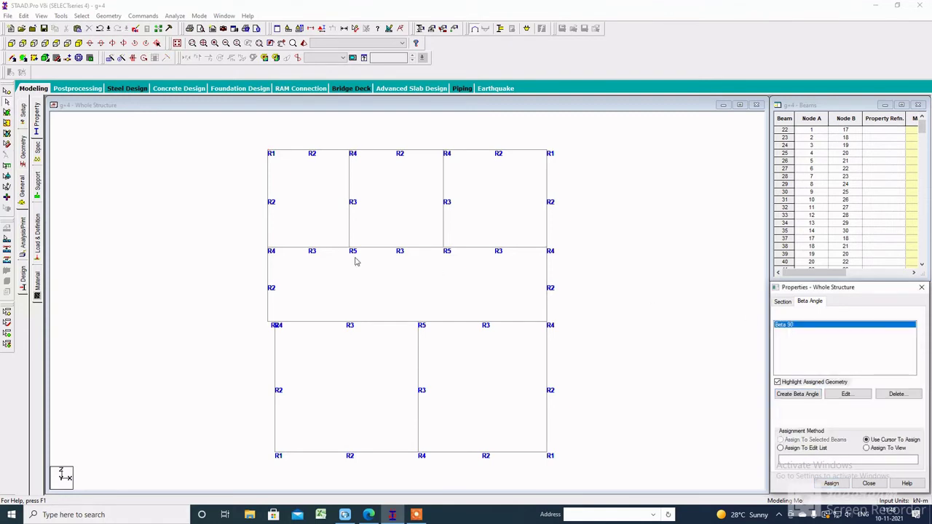
{"action": "left_click", "coordinate": [268, 161]}
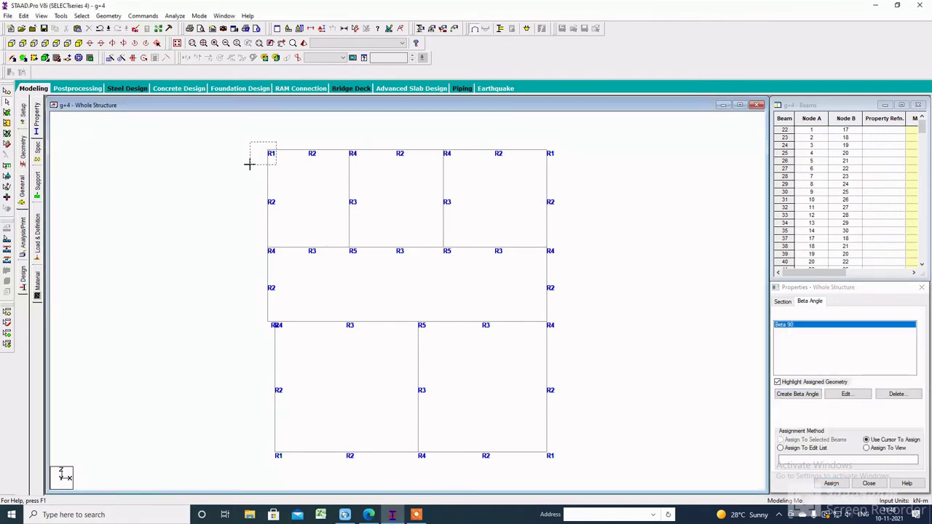
{"action": "left_click", "coordinate": [831, 483]}
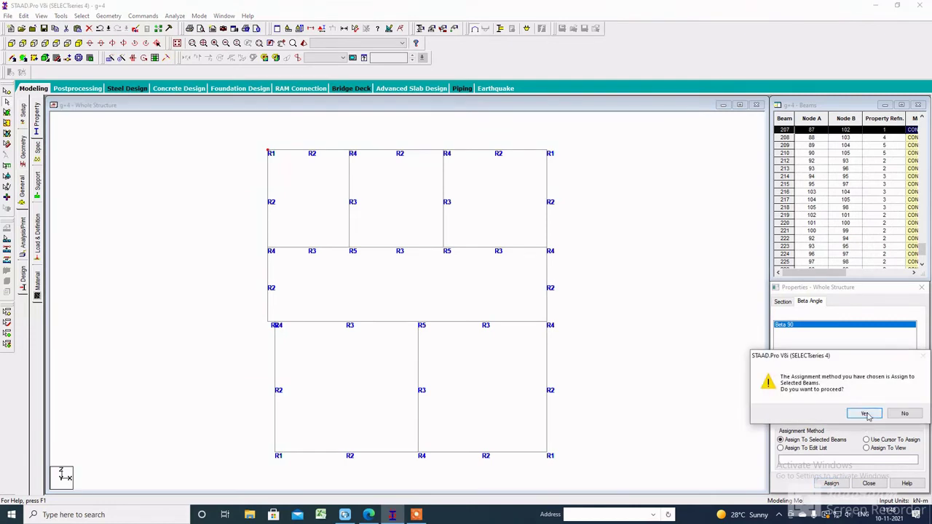
{"action": "left_click", "coordinate": [864, 413]}
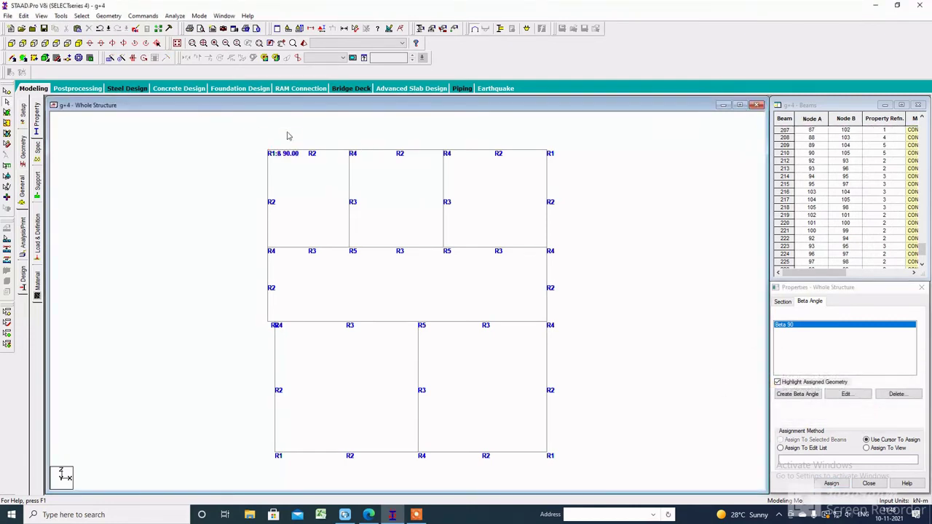
Display the section outlines again in the property view to show the column orientations
{"action": "left_click", "coordinate": [41, 16]}
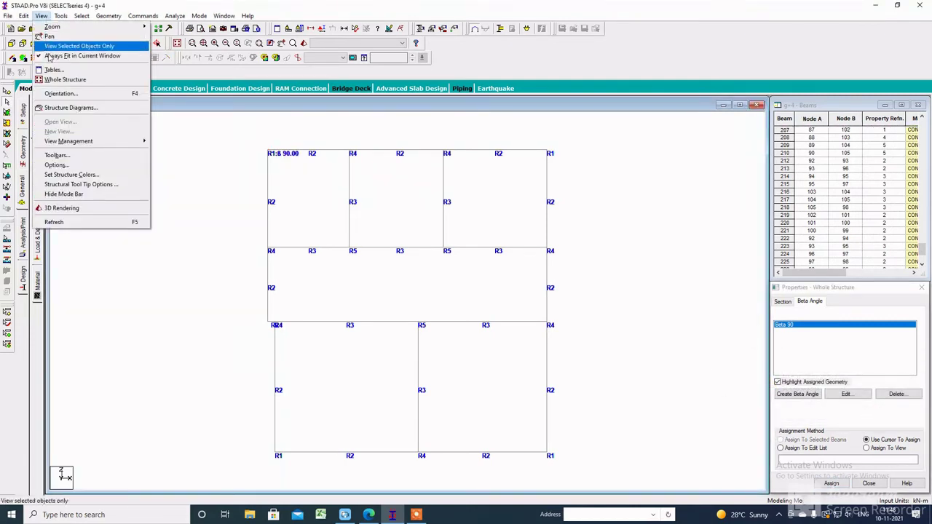
{"action": "left_click", "coordinate": [67, 108]}
{"action": "left_click", "coordinate": [373, 178]}
{"action": "left_click", "coordinate": [516, 397]}
{"action": "left_click", "coordinate": [438, 397]}
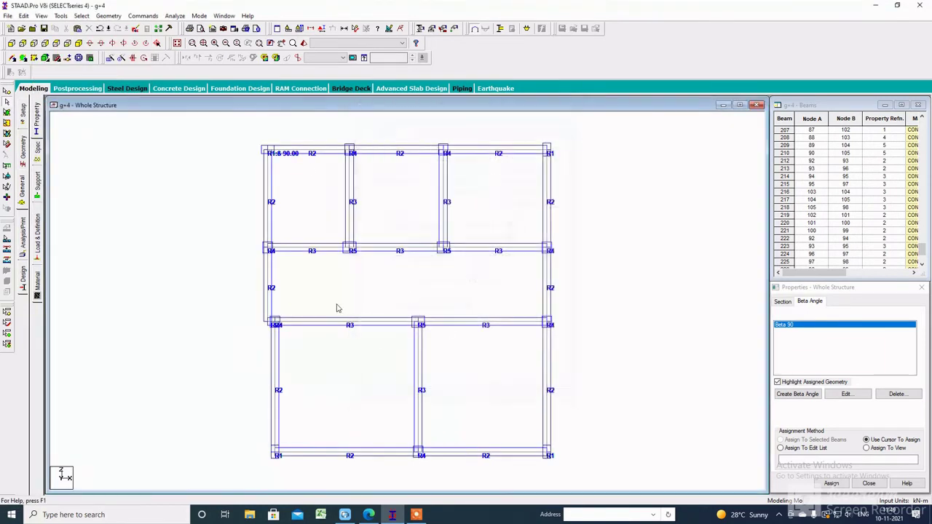
Assign Beta 90 to the two corner columns at the ends of the two-bay outer edge
{"action": "left_click", "coordinate": [260, 149]}
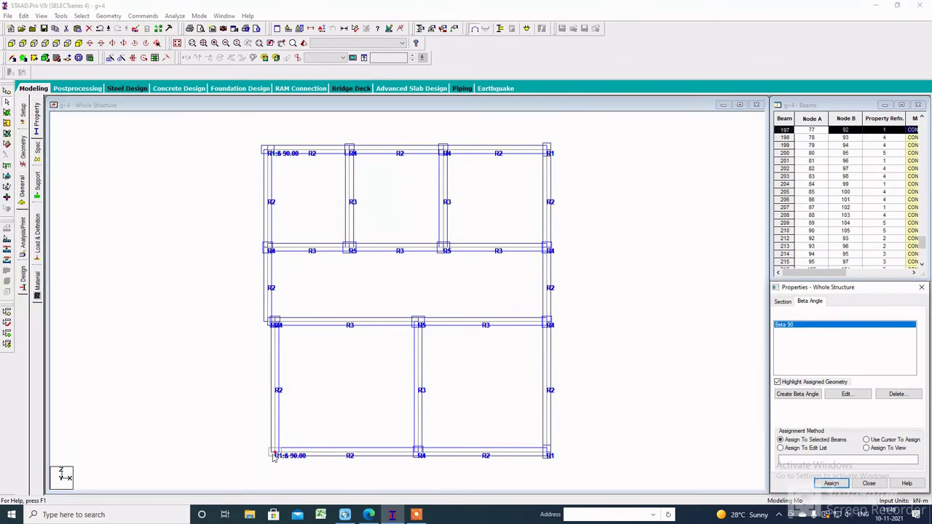
{"action": "left_click", "coordinate": [552, 447]}
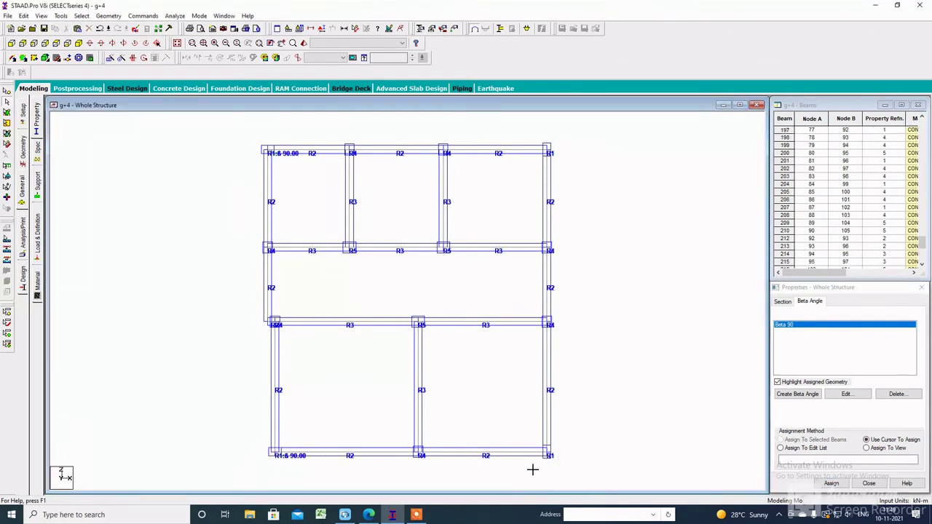
{"action": "left_click", "coordinate": [830, 484]}
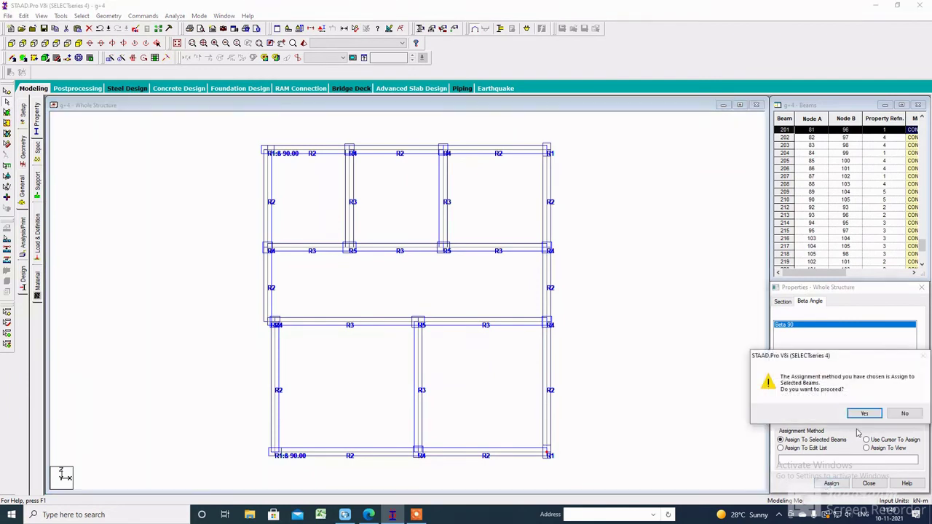
{"action": "left_click", "coordinate": [865, 413]}
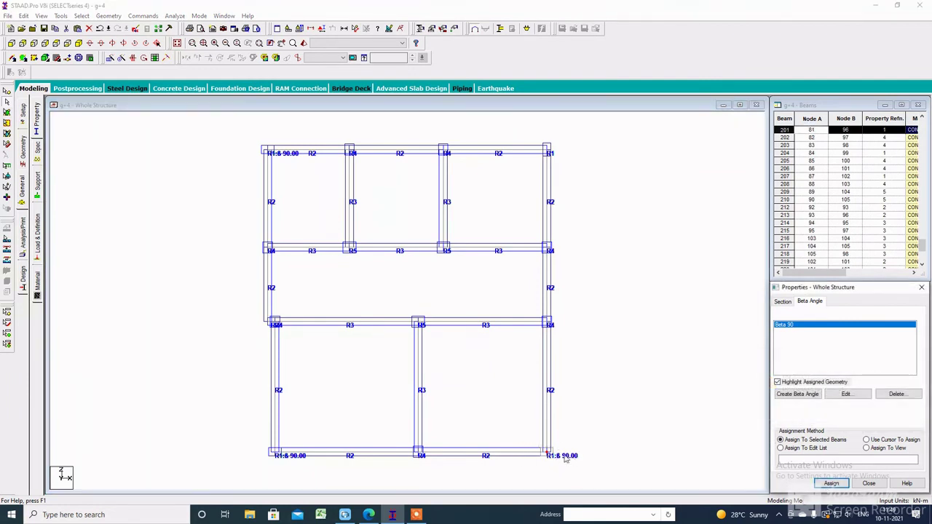
Select the columns and beams of one bay on the two-bay outer edge and render them in 3D to check the rotated corner column
{"action": "scroll", "coordinate": [555, 441], "scroll_direction": "up", "scroll_amount": 2}
{"action": "middle_click_drag", "start_coordinate": [557, 455], "coordinate": [494, 317]}
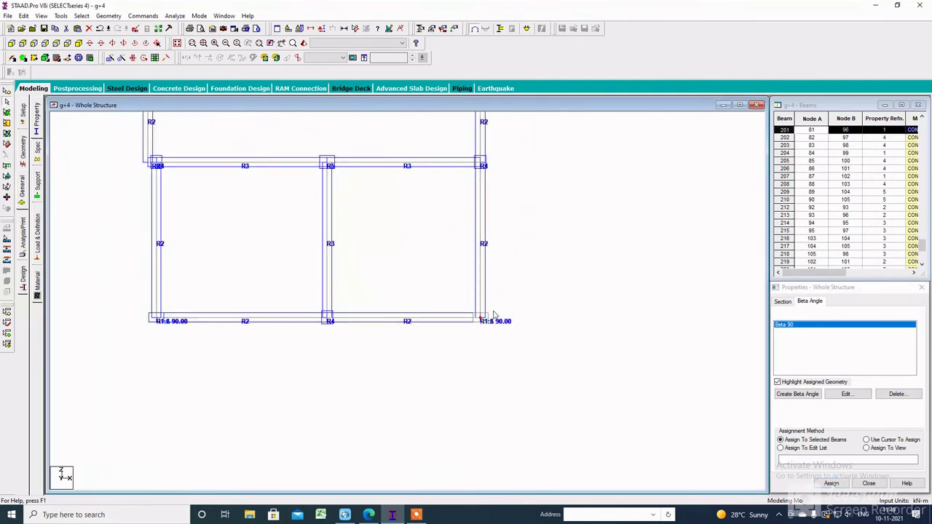
{"action": "left_click_drag", "start_coordinate": [500, 298], "coordinate": [308, 359]}
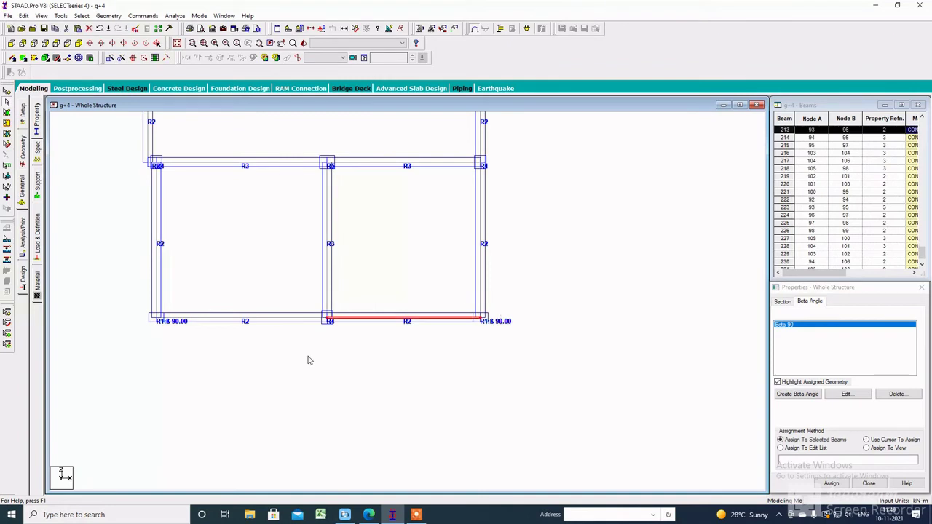
{"action": "left_click", "coordinate": [387, 343]}
{"action": "scroll", "coordinate": [387, 342], "scroll_direction": "down", "scroll_amount": 1}
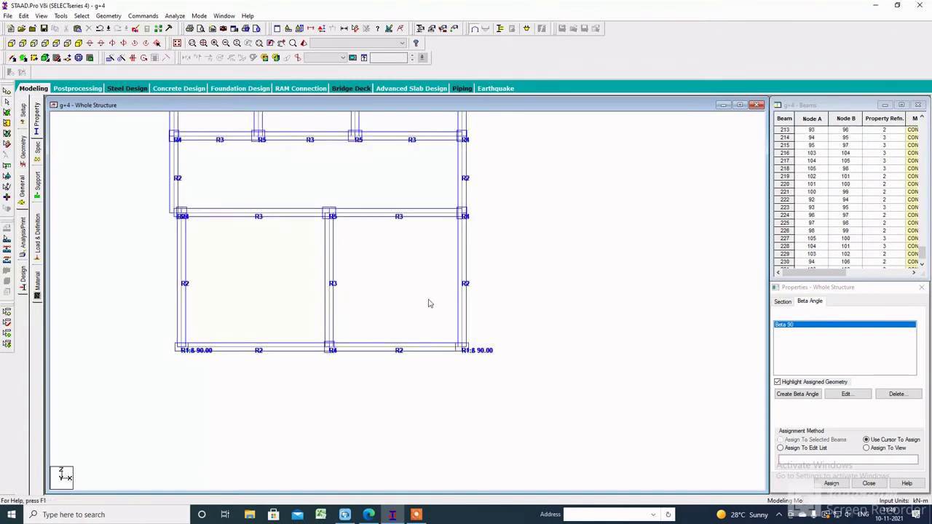
{"action": "left_click_drag", "start_coordinate": [495, 325], "coordinate": [301, 398]}
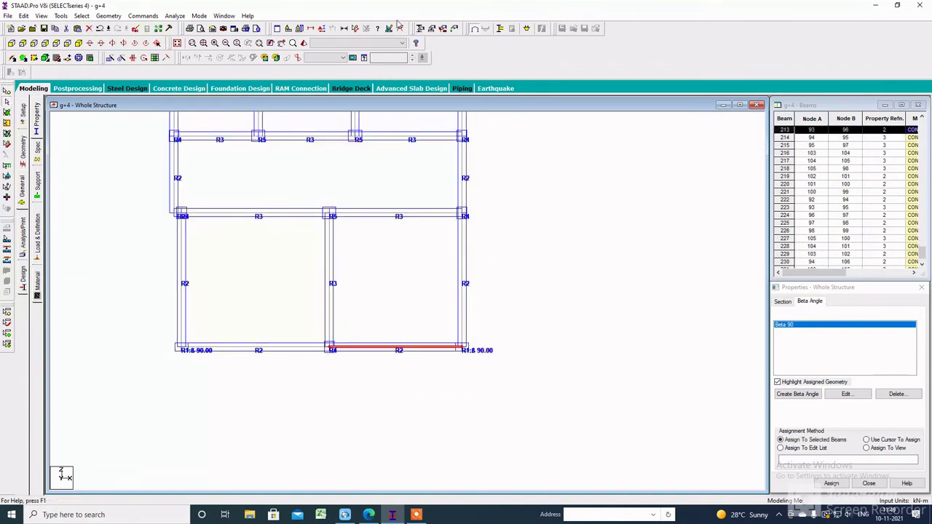
{"action": "left_click", "coordinate": [302, 43]}
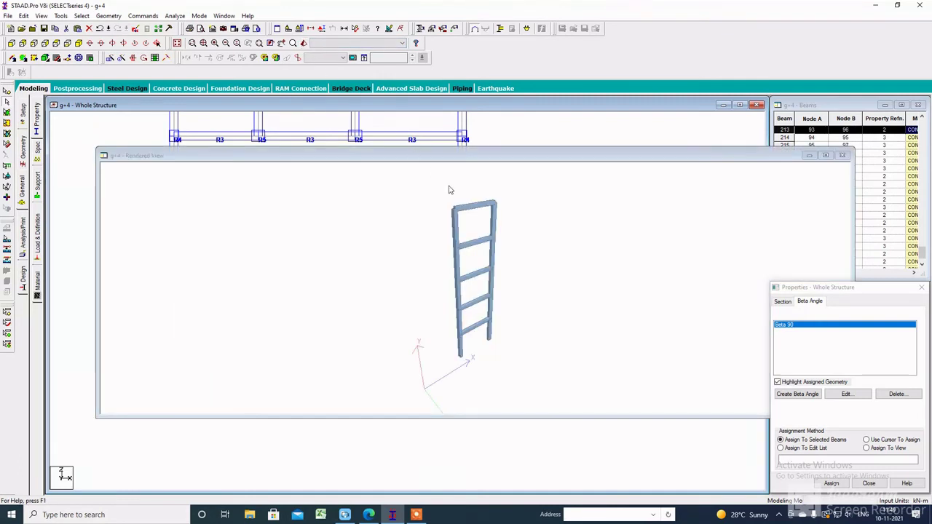
Examine the rendered bay from several angles to see the corner column's orientation, close the rendering and decline the auto save
{"action": "left_click_drag", "start_coordinate": [537, 250], "coordinate": [458, 255]}
{"action": "scroll", "coordinate": [644, 254], "scroll_direction": "up", "scroll_amount": 5}
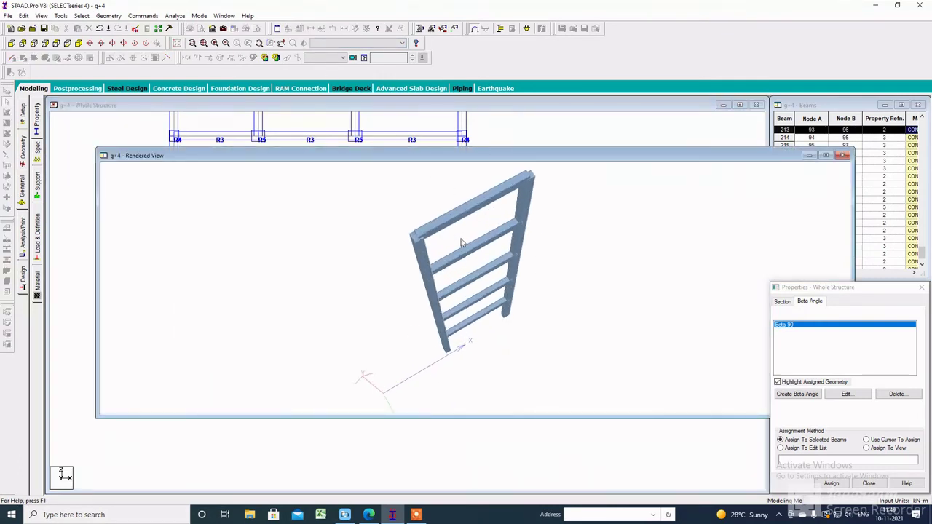
{"action": "left_click_drag", "start_coordinate": [644, 253], "coordinate": [710, 191]}
{"action": "left_click_drag", "start_coordinate": [733, 153], "coordinate": [751, 95]}
{"action": "left_click_drag", "start_coordinate": [669, 195], "coordinate": [603, 191]}
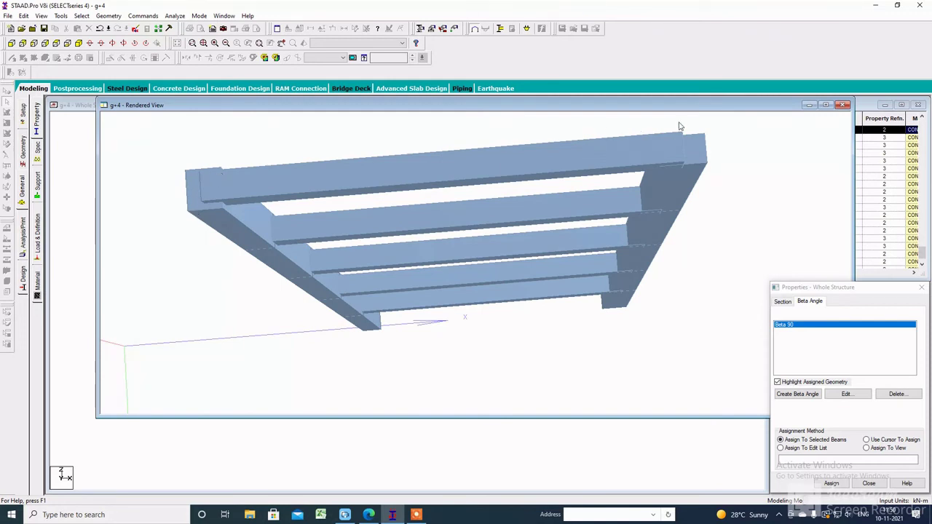
{"action": "left_click", "coordinate": [843, 106]}
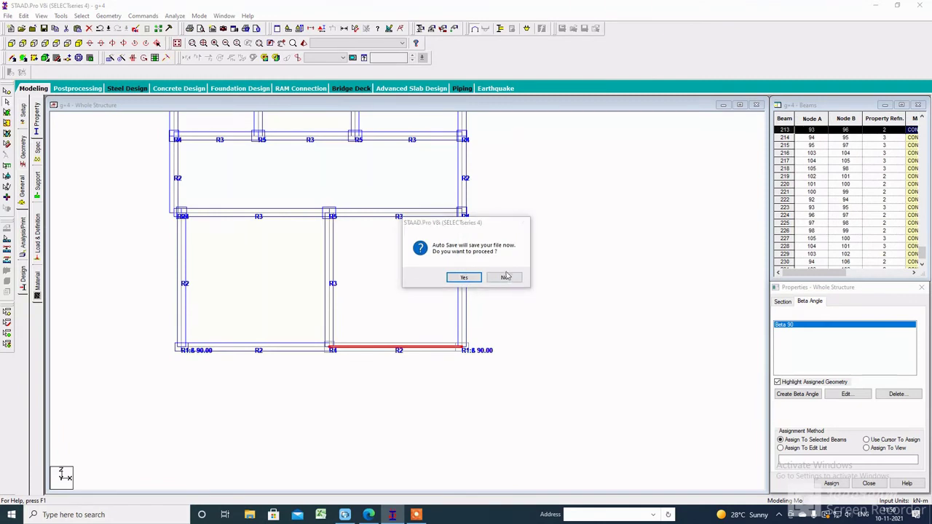
{"action": "left_click", "coordinate": [502, 278]}
Assign Beta 90 to the remaining unrotated R1 corner column at the end of the three-bay outer edge
{"action": "scroll", "coordinate": [474, 329], "scroll_direction": "down", "scroll_amount": 2}
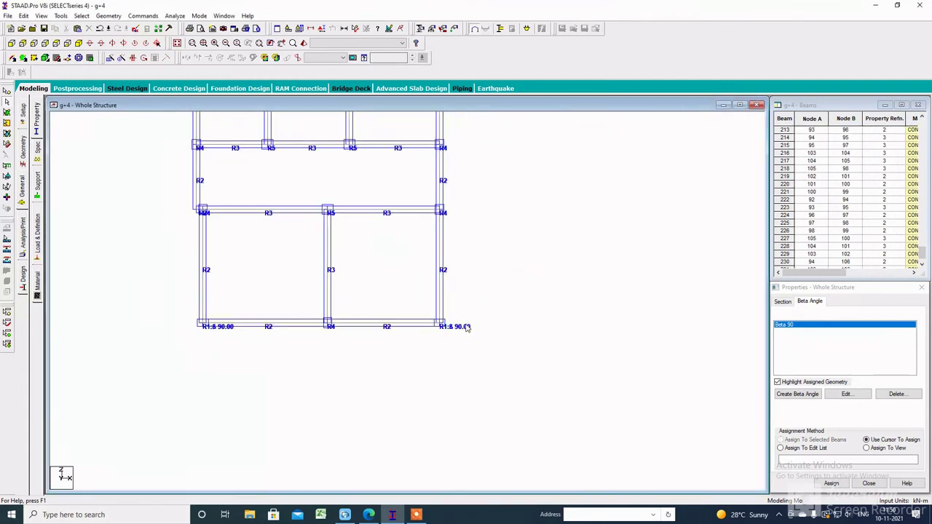
{"action": "middle_click_drag", "start_coordinate": [522, 327], "coordinate": [599, 376]}
{"action": "middle_click_drag", "start_coordinate": [499, 217], "coordinate": [540, 260]}
{"action": "scroll", "coordinate": [614, 176], "scroll_direction": "up", "scroll_amount": 2}
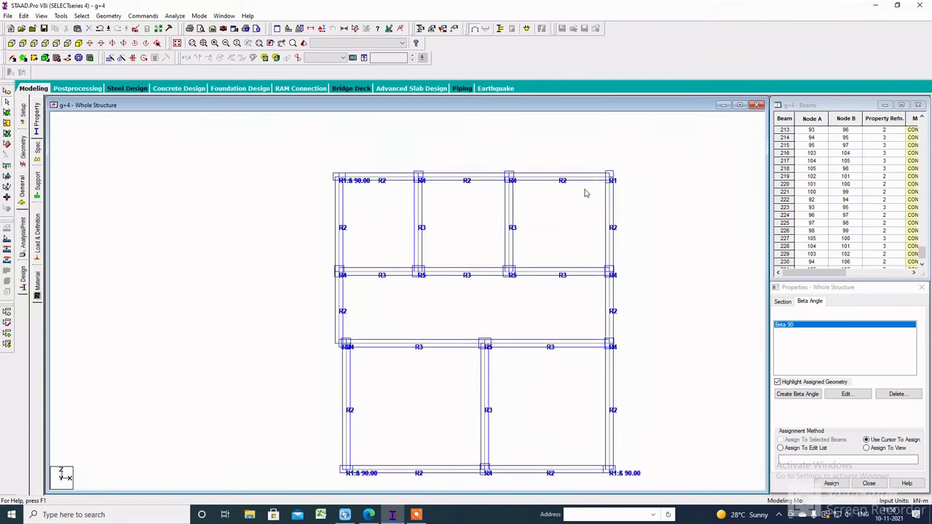
{"action": "middle_click_drag", "start_coordinate": [605, 175], "coordinate": [655, 310]}
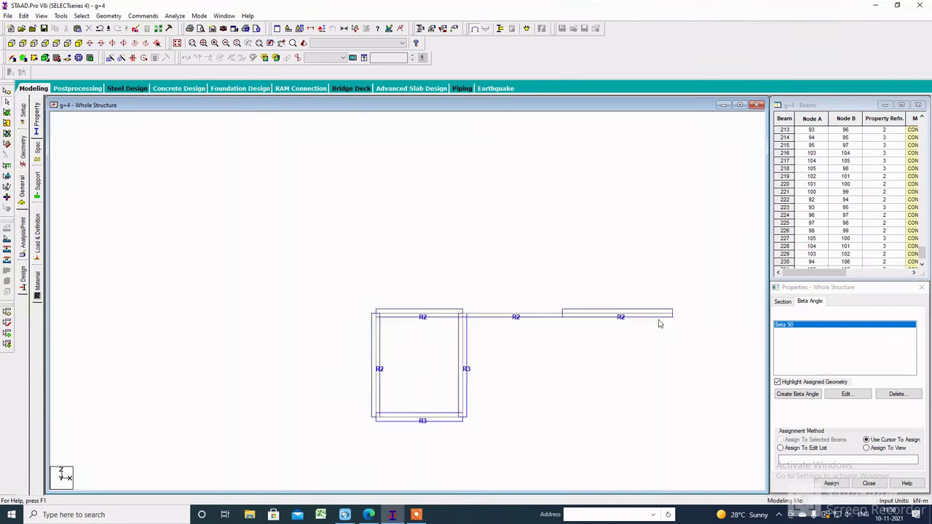
{"action": "scroll", "coordinate": [684, 299], "scroll_direction": "up", "scroll_amount": 2}
{"action": "scroll", "coordinate": [677, 291], "scroll_direction": "up", "scroll_amount": 2}
{"action": "scroll", "coordinate": [670, 288], "scroll_direction": "up", "scroll_amount": 1}
{"action": "middle_click_drag", "start_coordinate": [718, 258], "coordinate": [621, 289]}
{"action": "scroll", "coordinate": [651, 293], "scroll_direction": "up", "scroll_amount": 1}
{"action": "scroll", "coordinate": [661, 250], "scroll_direction": "up", "scroll_amount": 1}
{"action": "left_click_drag", "start_coordinate": [648, 229], "coordinate": [565, 317]}
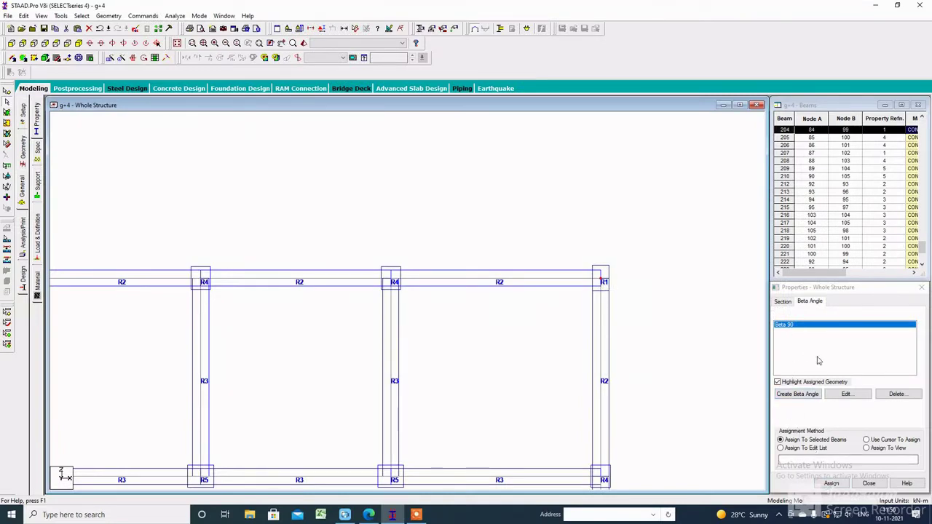
{"action": "left_click", "coordinate": [844, 484]}
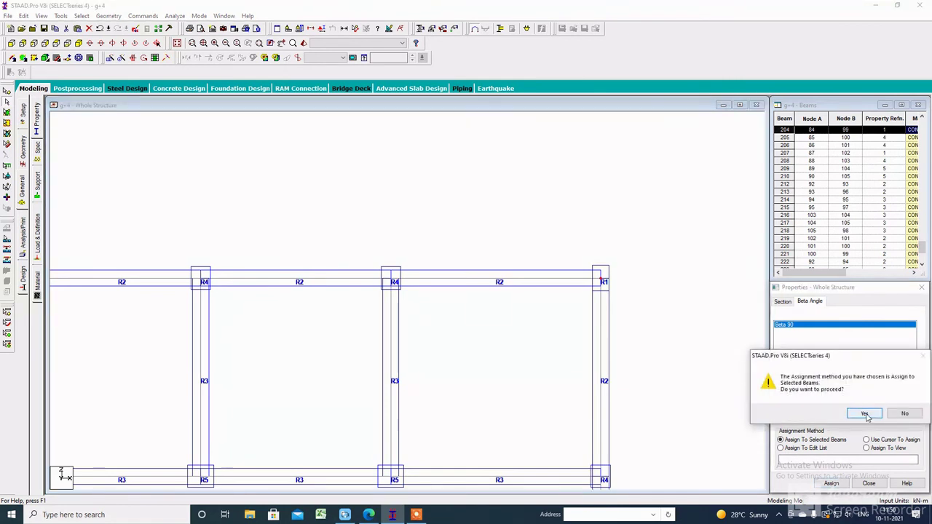
{"action": "left_click", "coordinate": [864, 413]}
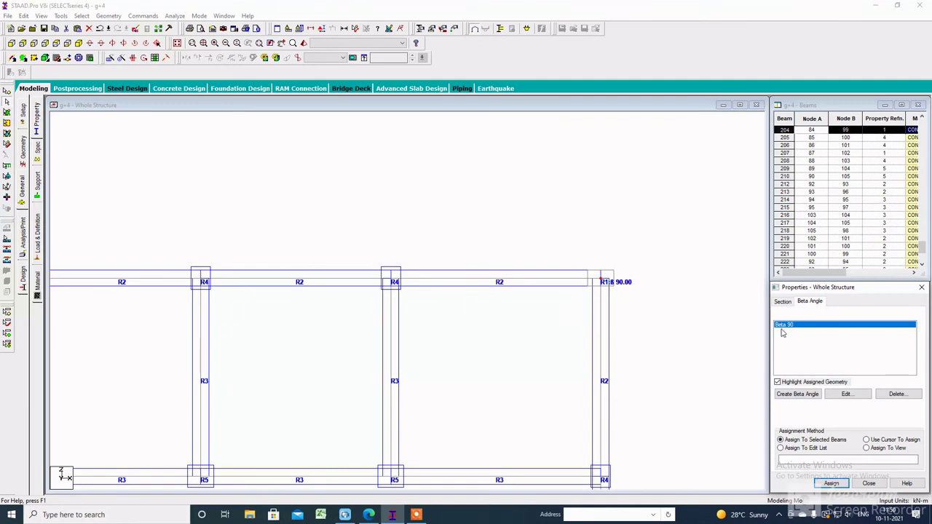
Try a 45-degree angle in the assigned beta angle definition, and set it back to 90 degrees
{"action": "left_click", "coordinate": [850, 393]}
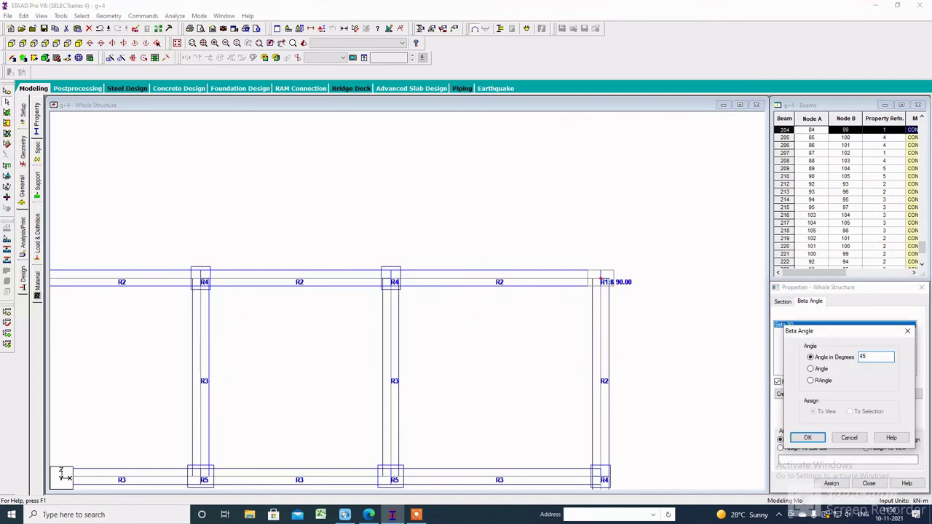
{"action": "left_click", "coordinate": [812, 438]}
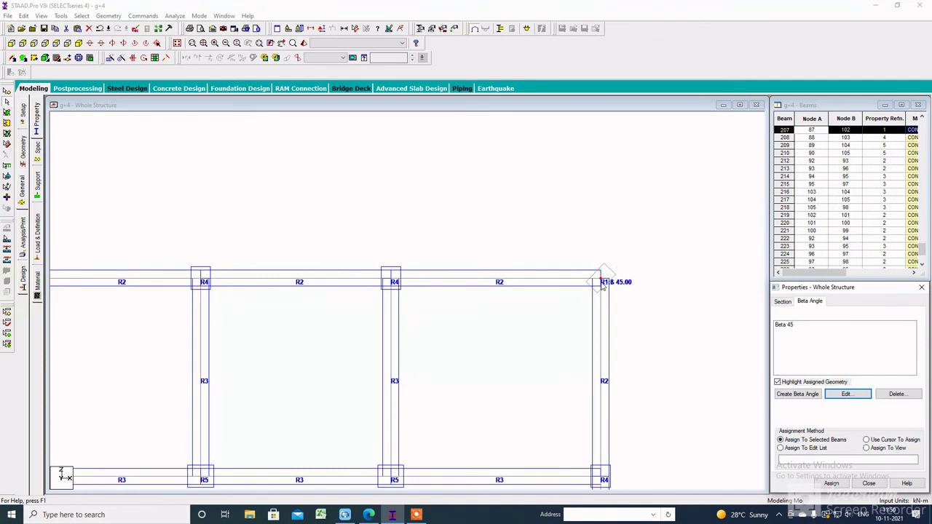
{"action": "left_click", "coordinate": [791, 325]}
{"action": "left_click", "coordinate": [848, 394]}
{"action": "double_click", "coordinate": [871, 356]}
{"action": "type", "text": "90"}
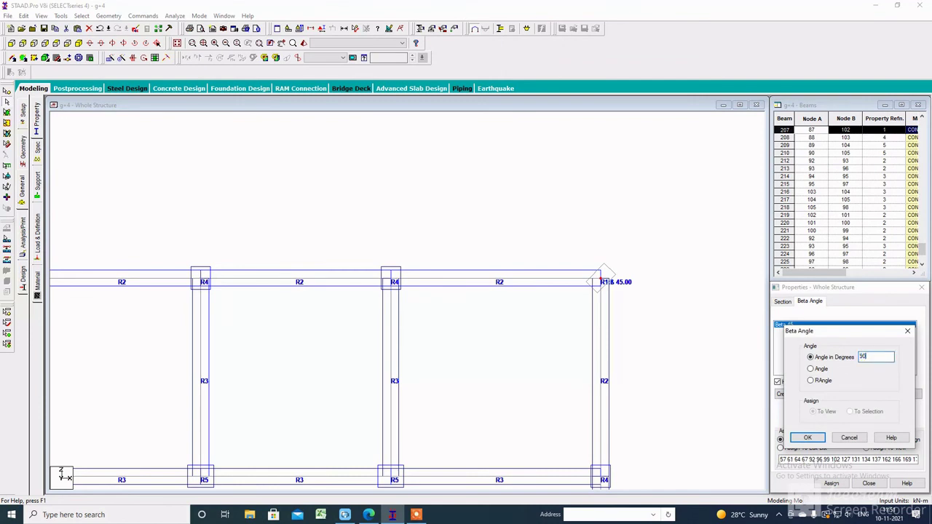
{"action": "left_click", "coordinate": [807, 437]}
{"action": "left_click", "coordinate": [642, 323]}
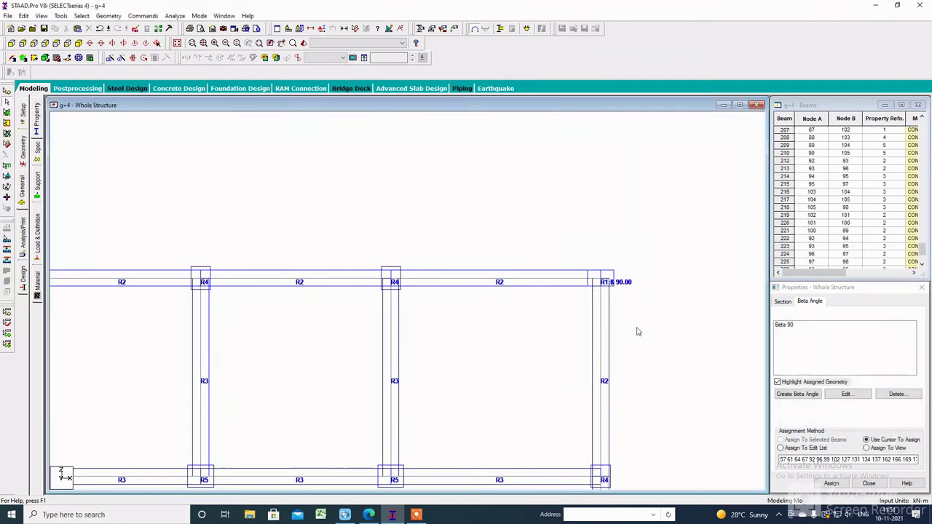
Render the whole structure in 3D as a maximized wireframe view
{"action": "key", "text": "Down"}
{"action": "key", "text": "Down"}
{"action": "key", "text": "Down"}
{"action": "key", "text": "Down"}
{"action": "key", "text": "Down"}
{"action": "key", "text": "Down"}
{"action": "key", "text": "Down"}
{"action": "key", "text": "Down"}
{"action": "key", "text": "Down"}
{"action": "key", "text": "Down"}
{"action": "key", "text": "Down"}
{"action": "key", "text": "Down"}
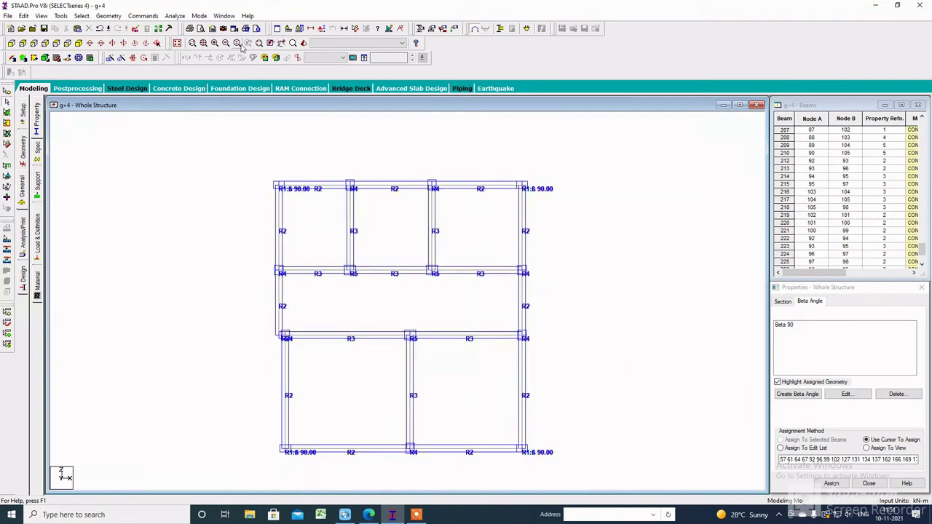
{"action": "left_click", "coordinate": [305, 42]}
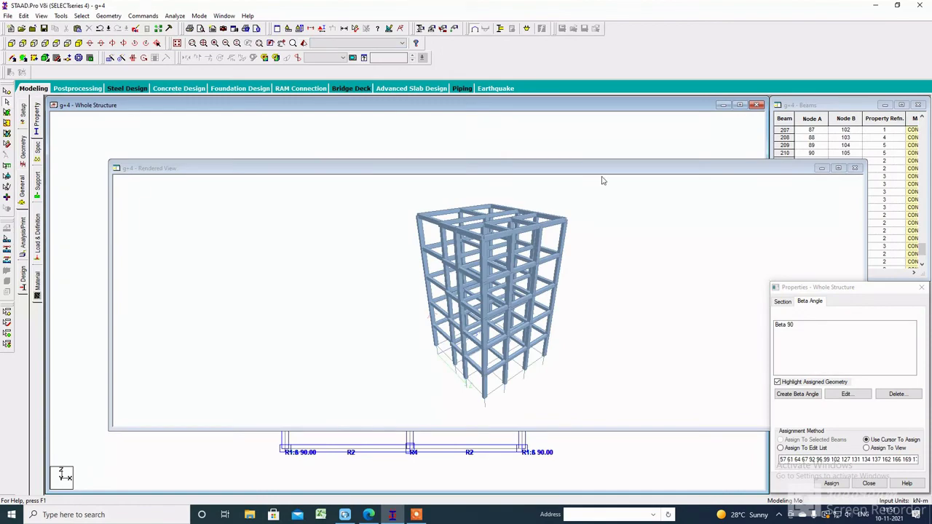
{"action": "right_click", "coordinate": [598, 208]}
{"action": "left_click", "coordinate": [633, 238]}
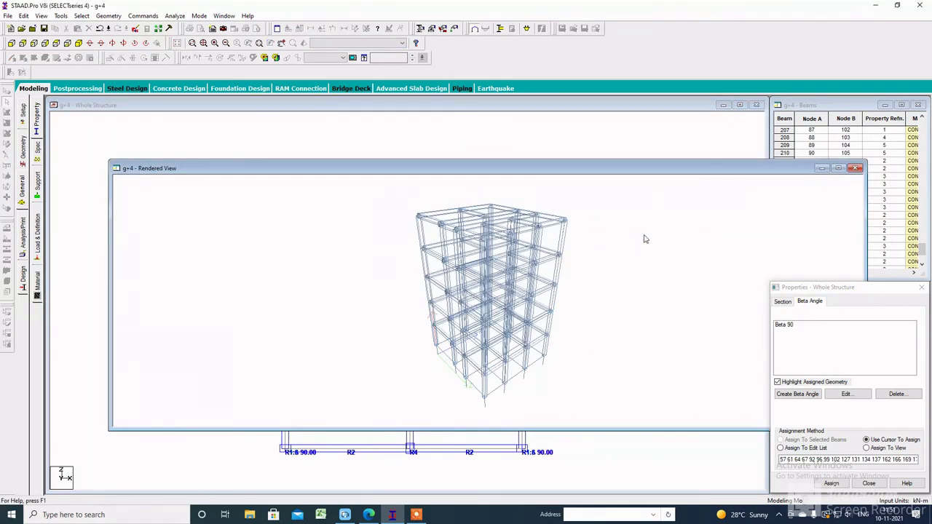
{"action": "left_click", "coordinate": [839, 168]}
{"action": "left_click_drag", "start_coordinate": [655, 178], "coordinate": [572, 285]}
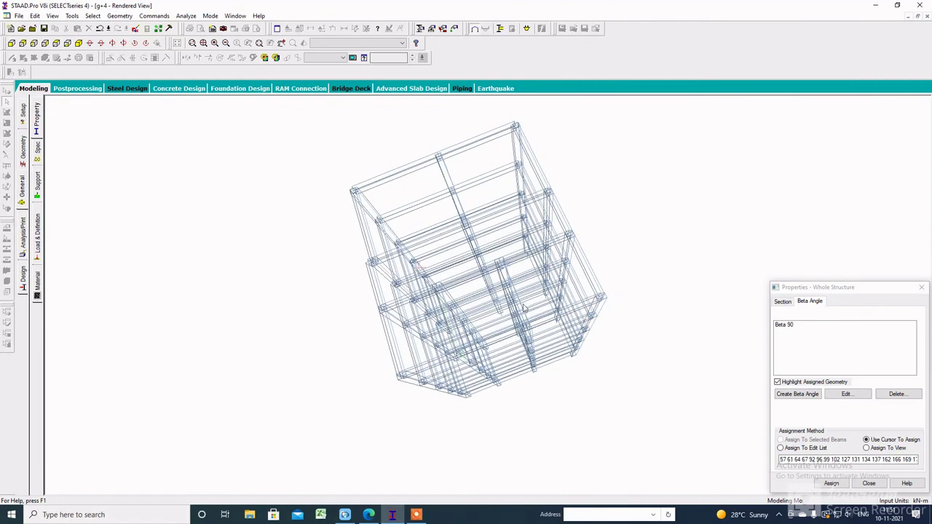
{"action": "scroll", "coordinate": [377, 360], "scroll_direction": "up", "scroll_amount": 5}
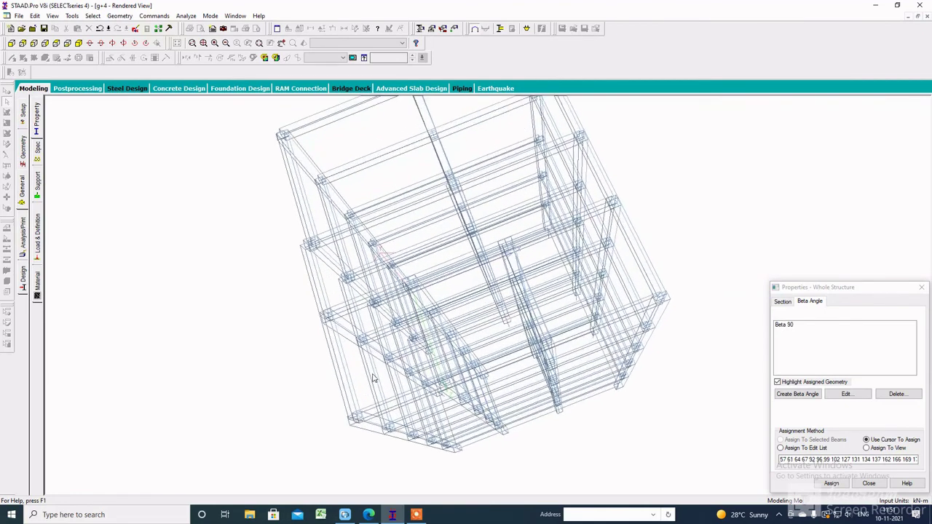
Change the background colour of the rendered wireframe view to black
{"action": "right_click", "coordinate": [191, 211]}
{"action": "left_click", "coordinate": [282, 313]}
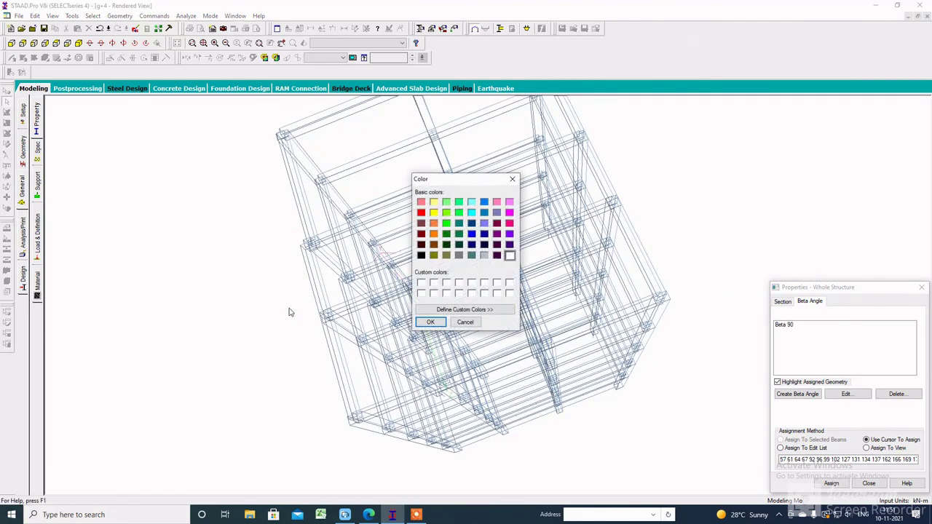
{"action": "left_click", "coordinate": [421, 254]}
{"action": "left_click", "coordinate": [430, 321]}
{"action": "left_click_drag", "start_coordinate": [355, 326], "coordinate": [518, 300]}
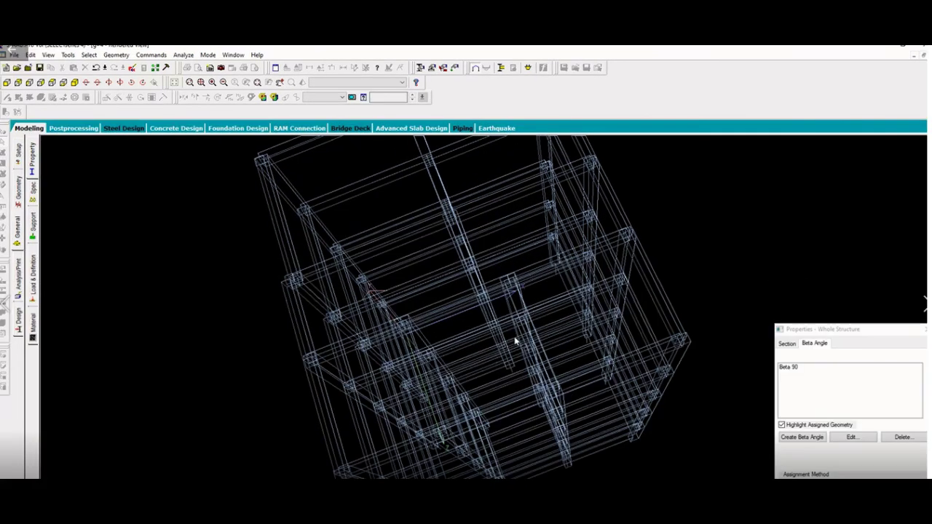